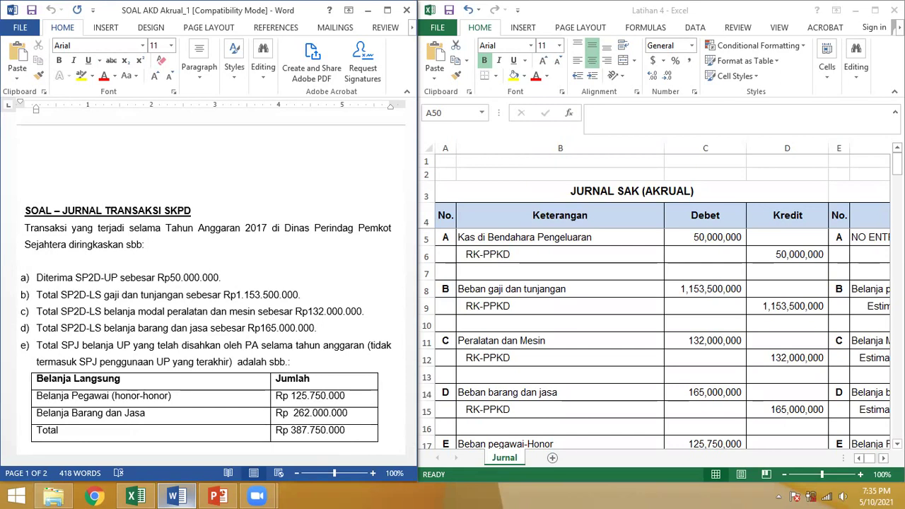
Compare transaction a in the problem document with entry A in the SAK accrual journal and the SAPA cash journal.
{"action": "left_click_drag", "start_coordinate": [413, 148], "coordinate": [391, 131]}
{"action": "left_click", "coordinate": [540, 241]}
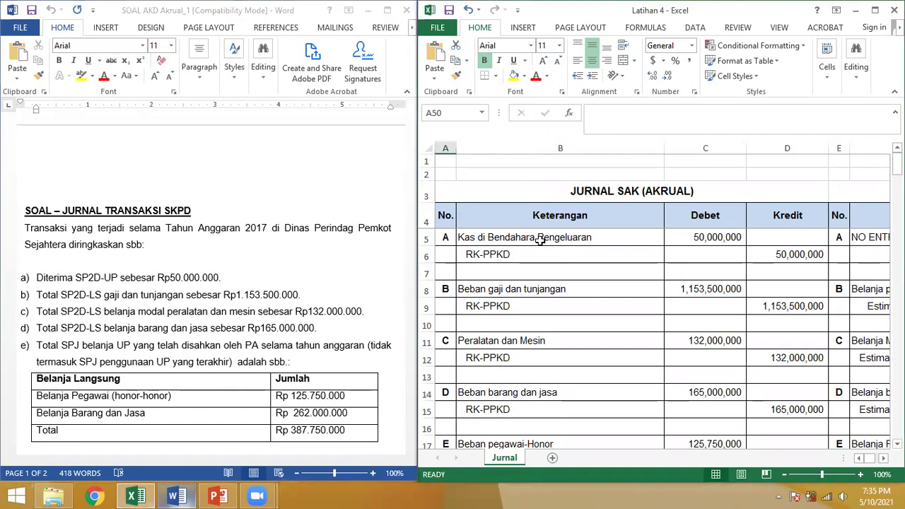
{"action": "left_click", "coordinate": [411, 192]}
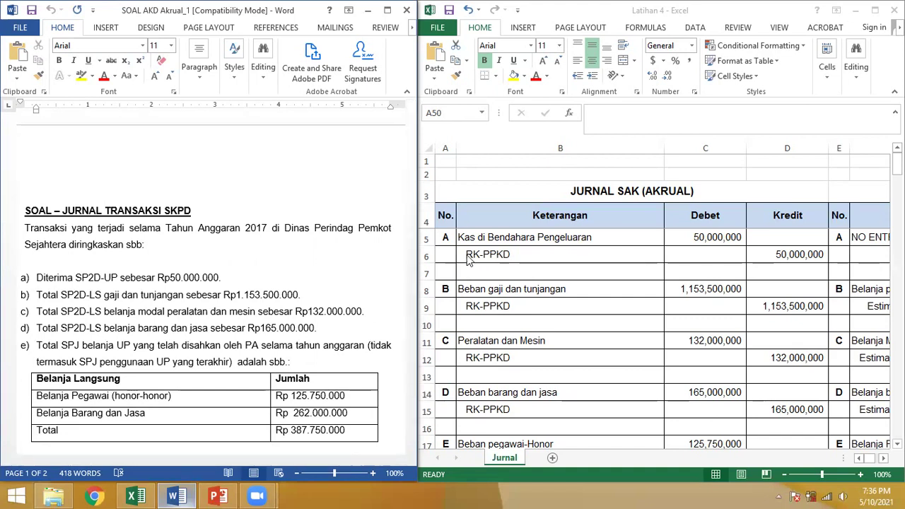
{"action": "left_click", "coordinate": [495, 236]}
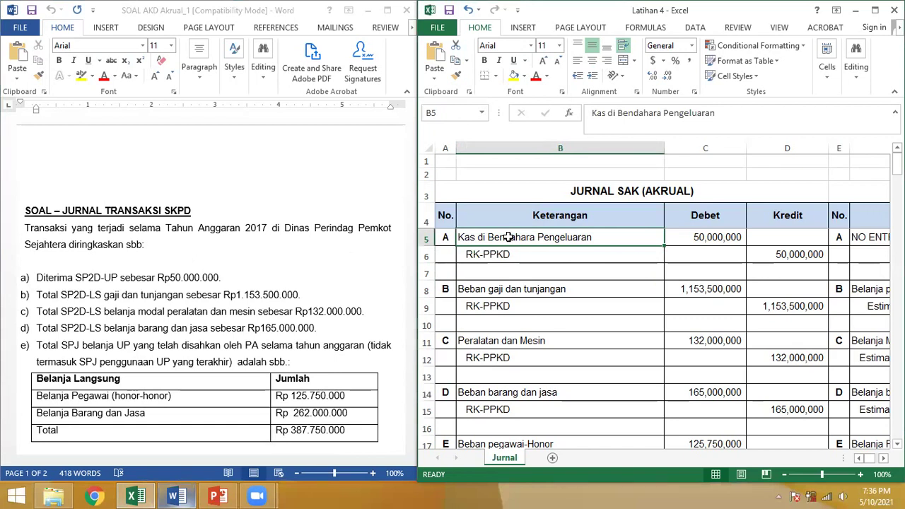
{"action": "left_click", "coordinate": [719, 239]}
{"action": "mouse_move", "coordinate": [721, 236]}
{"action": "left_mouse_down"}
{"action": "mouse_move", "coordinate": [754, 252]}
{"action": "mouse_move", "coordinate": [719, 228]}
{"action": "mouse_move", "coordinate": [735, 238]}
{"action": "left_mouse_up"}
{"action": "key", "text": "Right"}
{"action": "key", "text": "Right"}
{"action": "key", "text": "Right"}
{"action": "key", "text": "Right"}
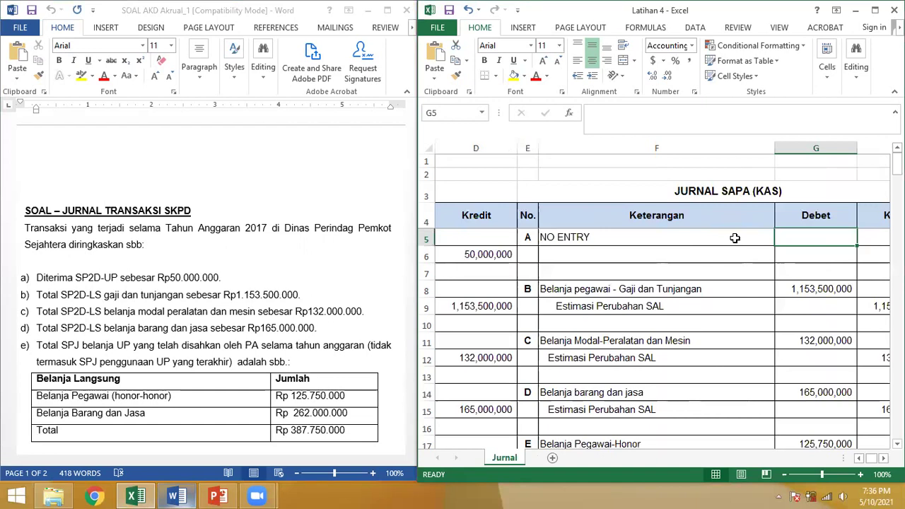
{"action": "key", "text": "Left"}
{"action": "key", "text": "Left"}
{"action": "key", "text": "Left"}
{"action": "key", "text": "Left"}
{"action": "key", "text": "Left"}
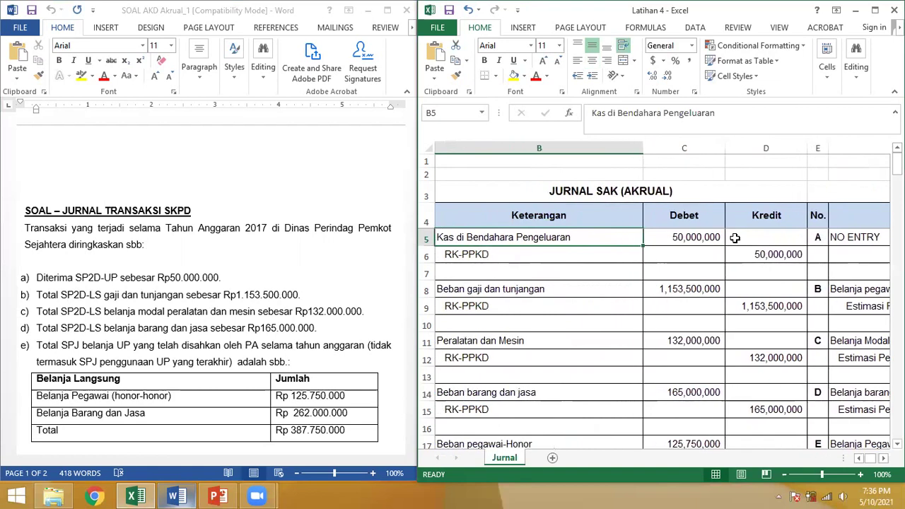
Review transaction b in the problem document and the accounts of entry B in the SAK accrual journal.
{"action": "key", "text": "Left"}
{"action": "key", "text": "Down"}
{"action": "key", "text": "Down"}
{"action": "key", "text": "Down"}
{"action": "key", "text": "Down"}
{"action": "key", "text": "Down"}
{"action": "key", "text": "Down"}
{"action": "key", "text": "Down"}
{"action": "key", "text": "Down"}
{"action": "key", "text": "Down"}
{"action": "key", "text": "Down"}
{"action": "key", "text": "Down"}
{"action": "left_click", "coordinate": [92, 286]}
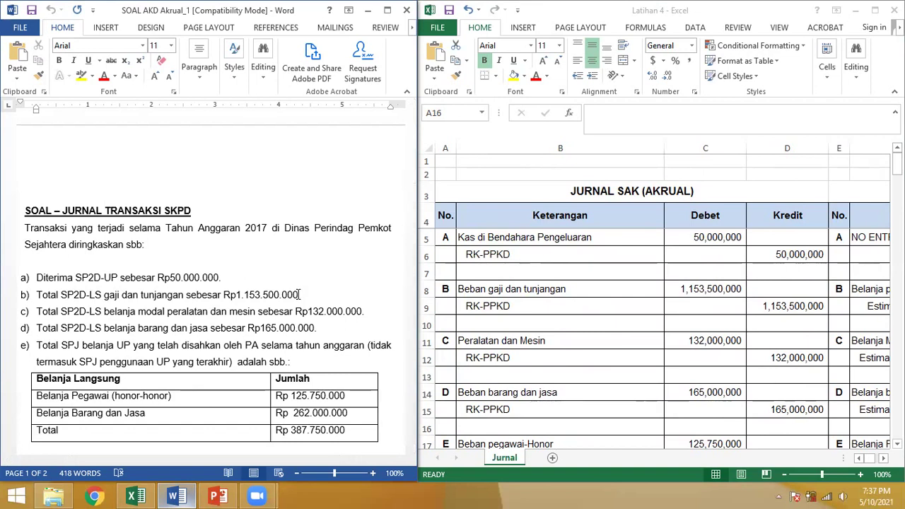
{"action": "key", "text": "alt+Tab"}
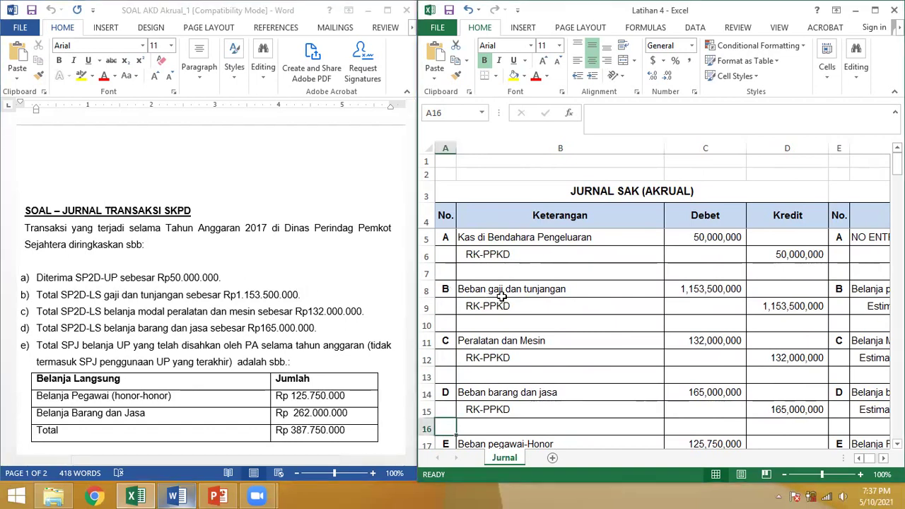
{"action": "left_click", "coordinate": [517, 292]}
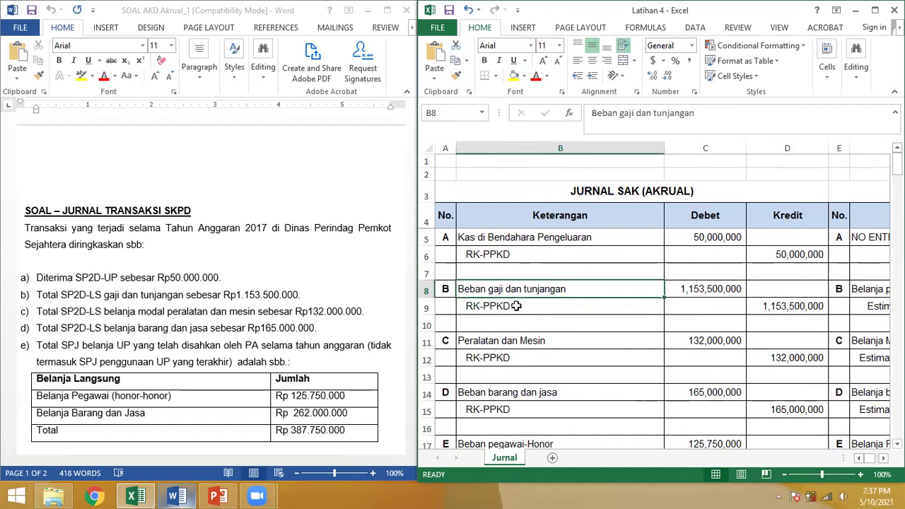
{"action": "left_click", "coordinate": [517, 306]}
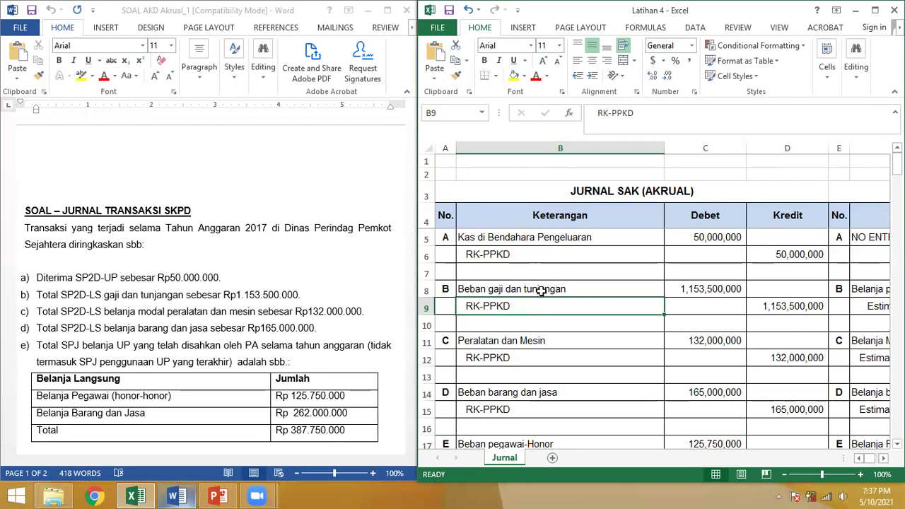
{"action": "left_click", "coordinate": [543, 291]}
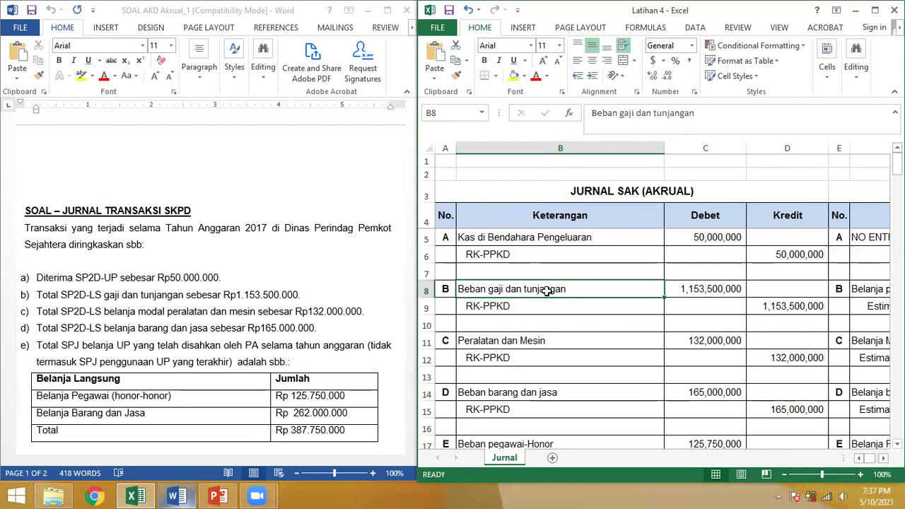
{"action": "left_click_drag", "start_coordinate": [545, 296], "coordinate": [547, 302]}
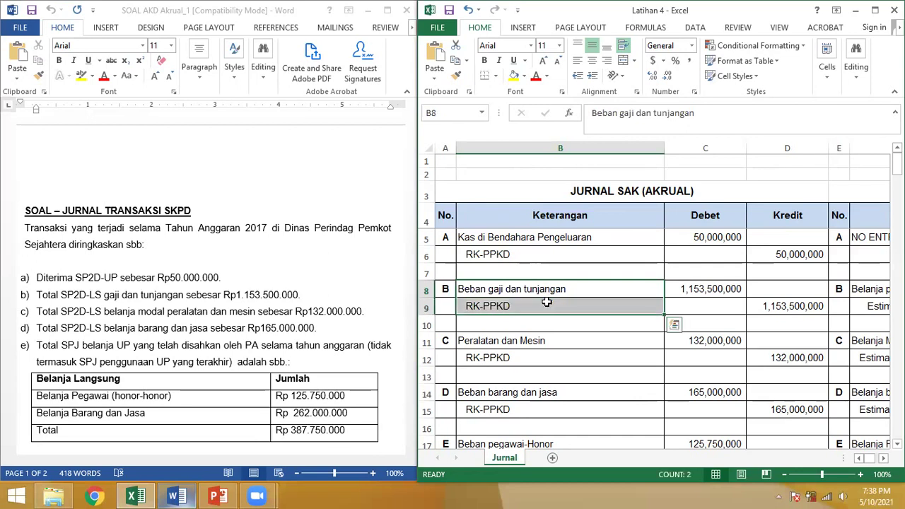
Examine the accounts and debit amount of entry B in the SAPA cash journal.
{"action": "key", "text": "Right"}
{"action": "key", "text": "Right"}
{"action": "key", "text": "Right"}
{"action": "key", "text": "Right"}
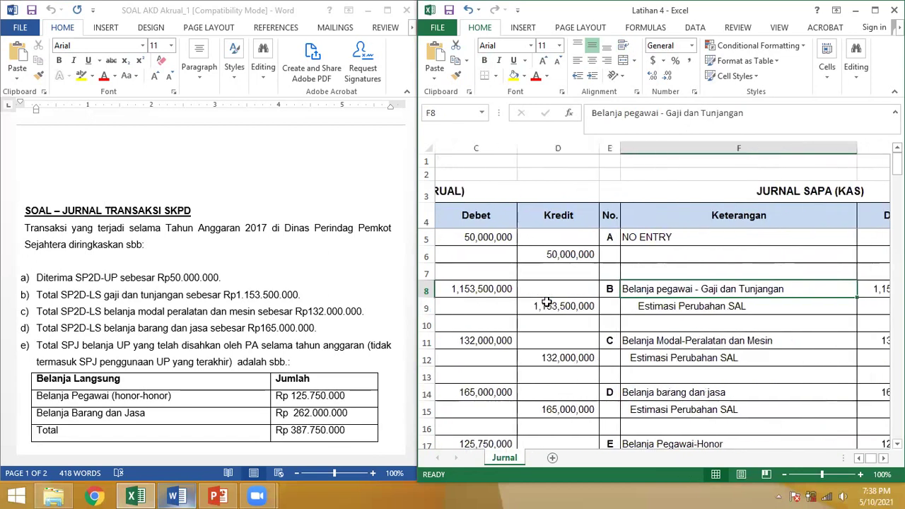
{"action": "key", "text": "Right"}
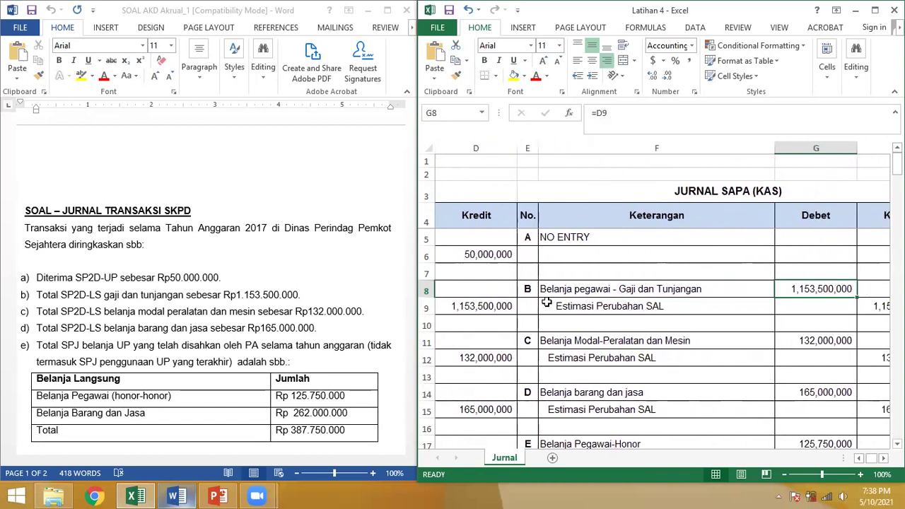
{"action": "key", "text": "Left"}
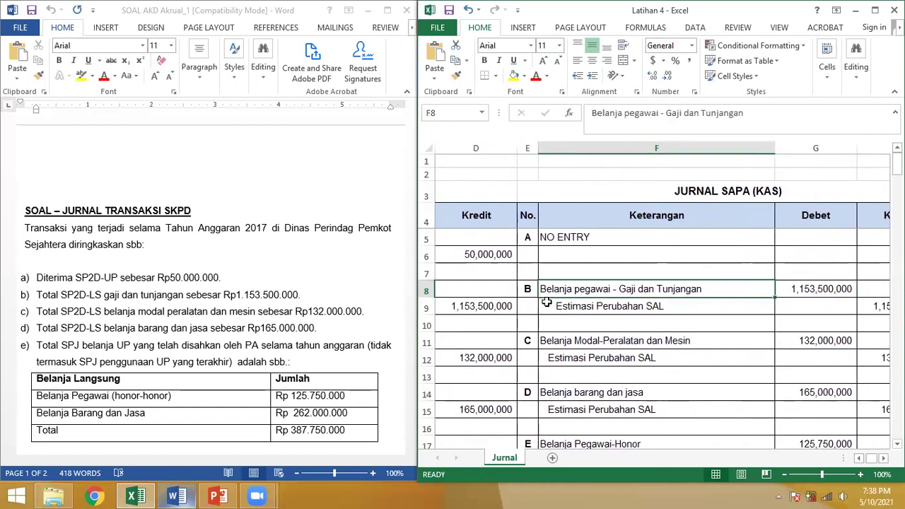
{"action": "key", "text": "Down"}
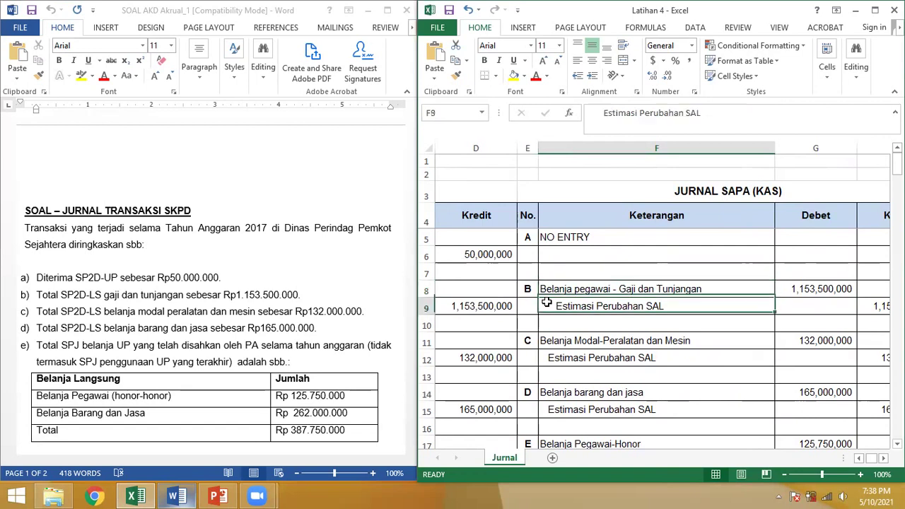
{"action": "key", "text": "Down"}
{"action": "left_click", "coordinate": [563, 288]}
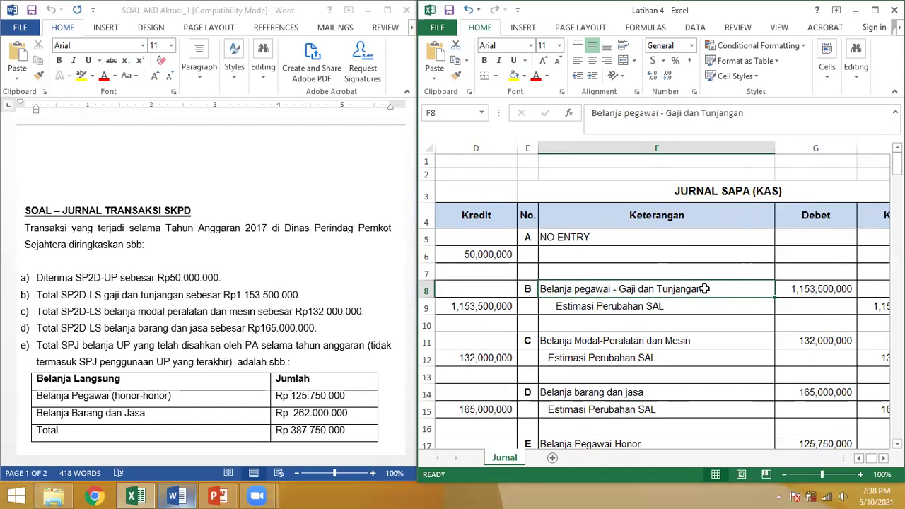
Review transaction c in the problem document and the accounts of entry C in the SAK accrual journal.
{"action": "key", "text": "Down"}
{"action": "key", "text": "Down"}
{"action": "key", "text": "Down"}
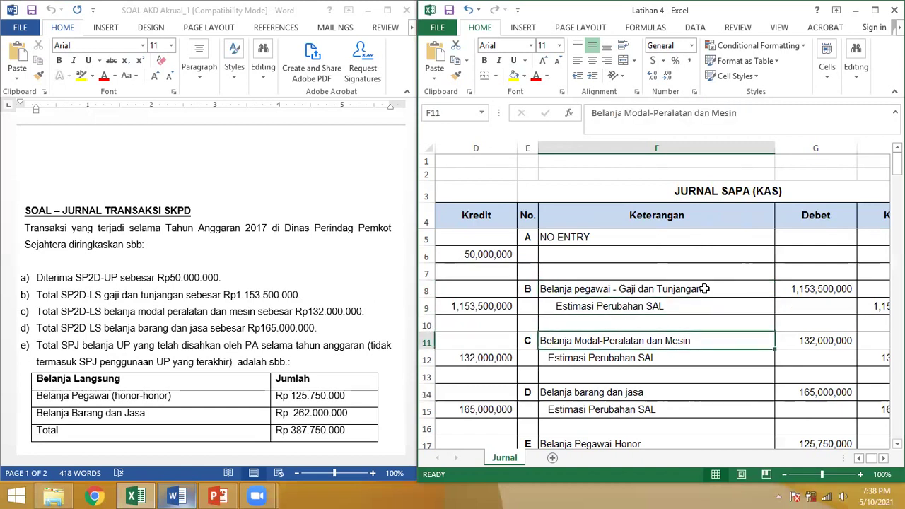
{"action": "key", "text": "Left"}
{"action": "key", "text": "Left"}
{"action": "key", "text": "Left"}
{"action": "key", "text": "Left"}
{"action": "key", "text": "Left"}
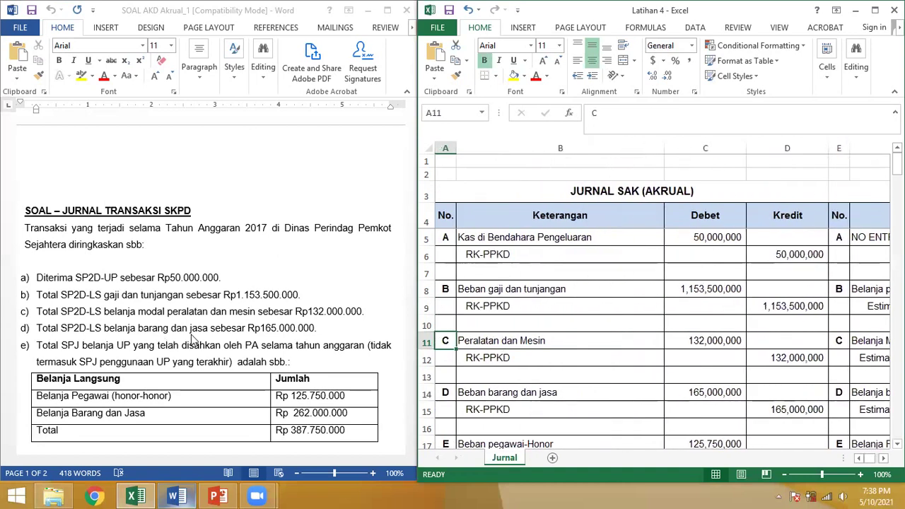
{"action": "left_click", "coordinate": [39, 312]}
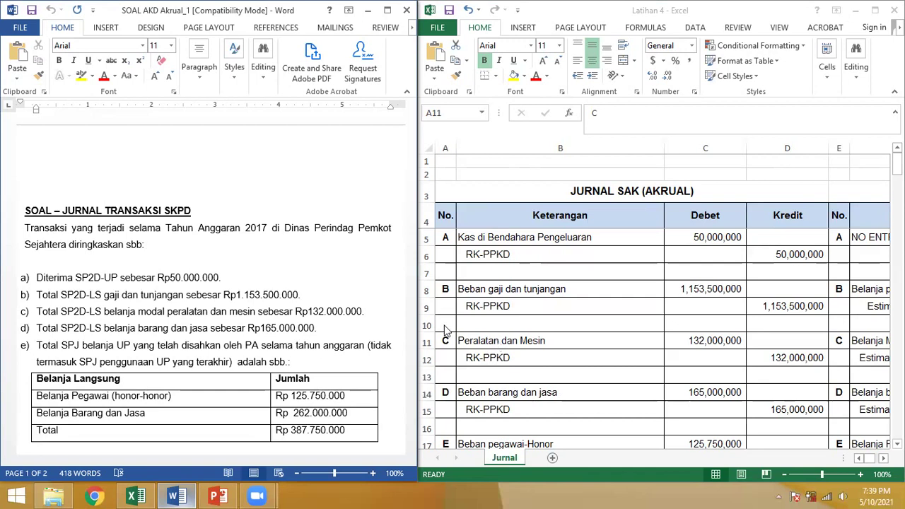
{"action": "left_click", "coordinate": [499, 341]}
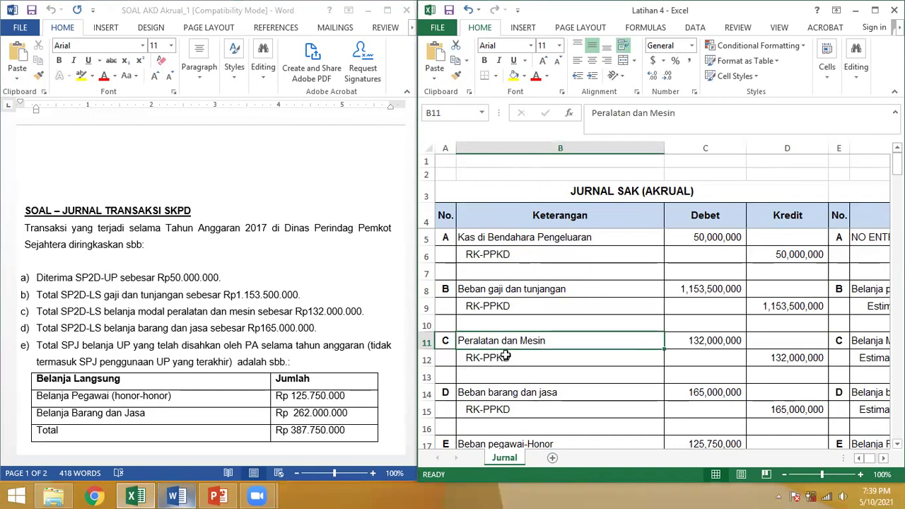
{"action": "left_click", "coordinate": [509, 358]}
{"action": "left_click", "coordinate": [542, 341]}
Examine entry C for equipment and machinery capital spending in the SAPA cash journal, and return to the row's start.
{"action": "key", "text": "Right"}
{"action": "key", "text": "Right"}
{"action": "key", "text": "Right"}
{"action": "key", "text": "Right"}
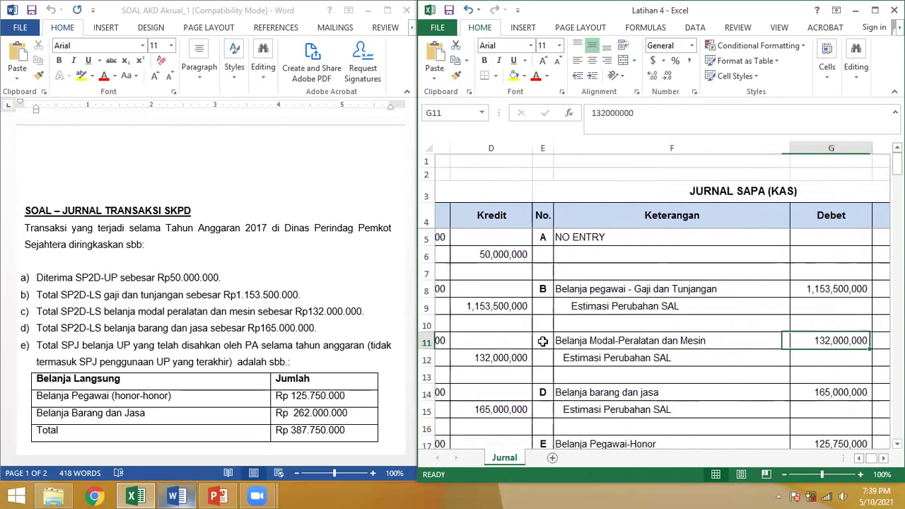
{"action": "key", "text": "Down"}
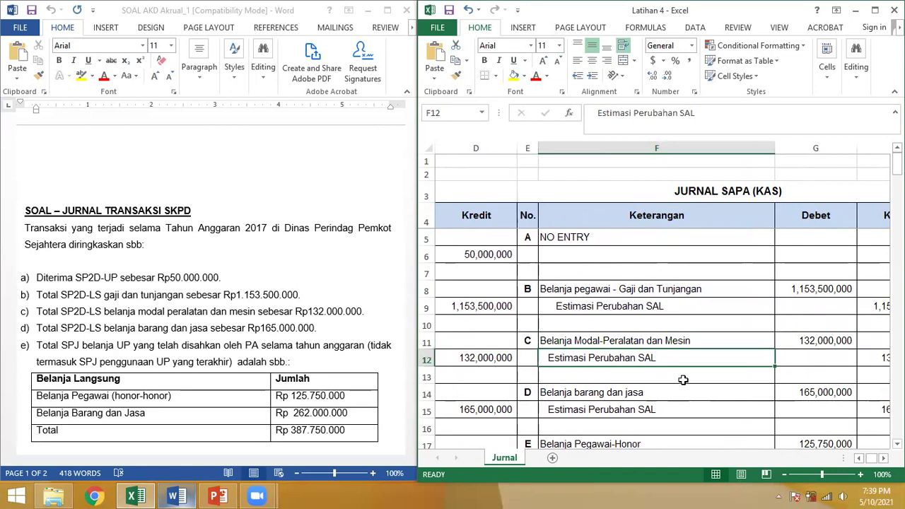
{"action": "left_click", "coordinate": [635, 340]}
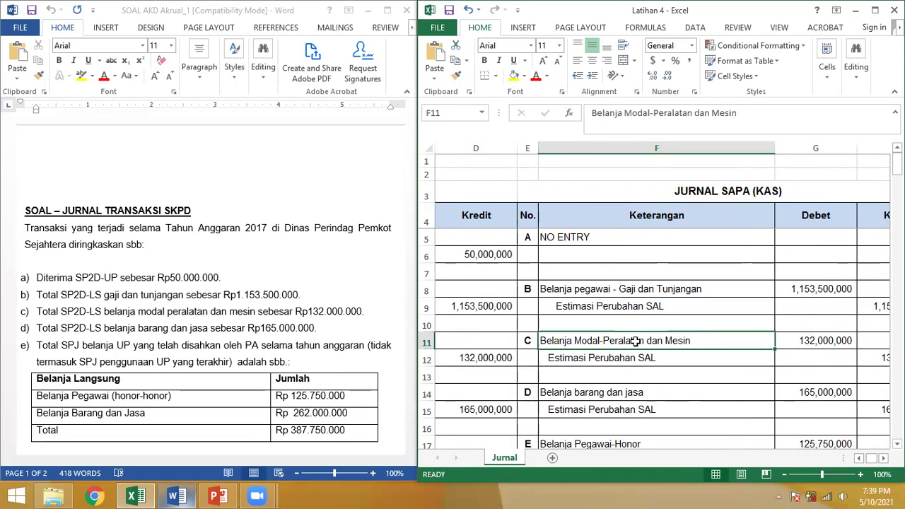
{"action": "key", "text": "Left"}
{"action": "key", "text": "Left"}
{"action": "key", "text": "Left"}
{"action": "key", "text": "Left"}
{"action": "key", "text": "Left"}
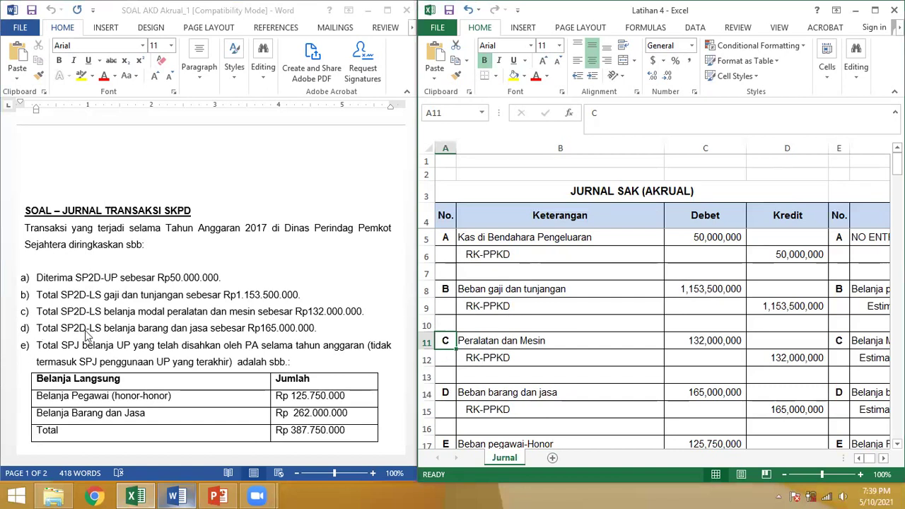
Examine the accounts of entry D for goods and services in the SAK accrual journal.
{"action": "left_click", "coordinate": [500, 391]}
{"action": "key", "text": "Down"}
{"action": "key", "text": "Down"}
{"action": "key", "text": "Down"}
{"action": "key", "text": "Down"}
{"action": "key", "text": "Down"}
{"action": "key", "text": "Down"}
{"action": "key", "text": "Down"}
{"action": "key", "text": "Down"}
{"action": "key", "text": "Down"}
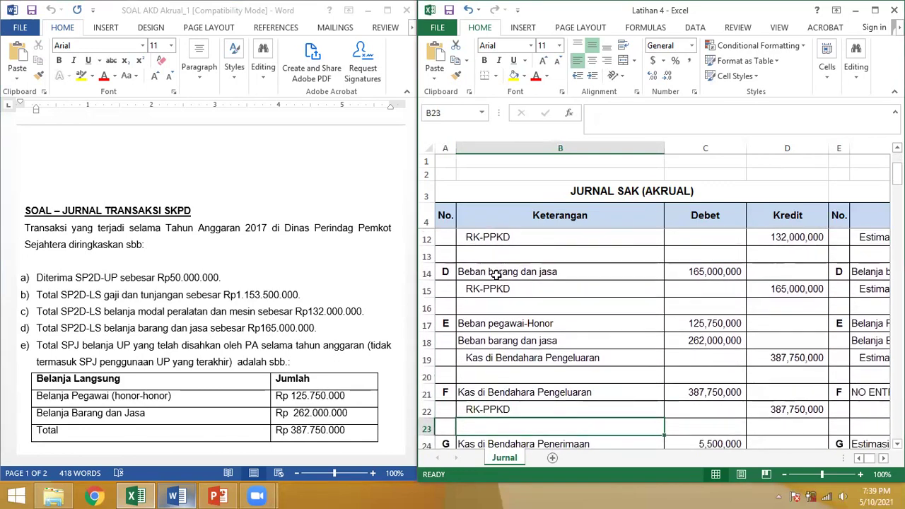
{"action": "left_click", "coordinate": [469, 290]}
{"action": "left_click_drag", "start_coordinate": [531, 271], "coordinate": [602, 287]}
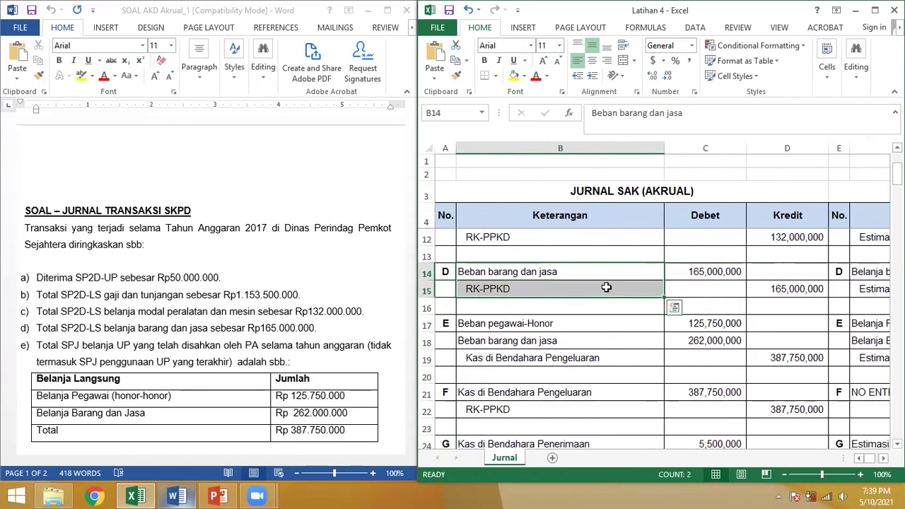
Check entry D in the SAPA cash journal, and go to the start of entry E in the SAK journal.
{"action": "left_click", "coordinate": [875, 271]}
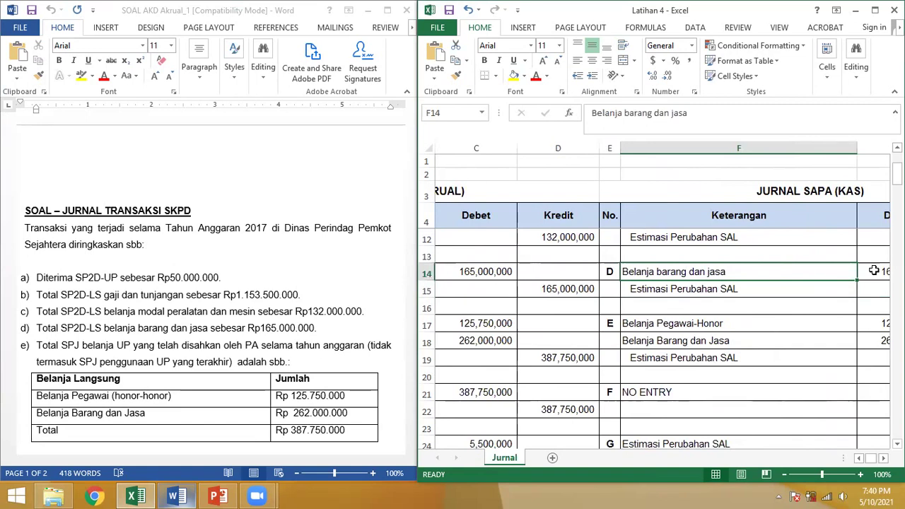
{"action": "key", "text": "Left"}
{"action": "key", "text": "Left"}
{"action": "key", "text": "Left"}
{"action": "key", "text": "Left"}
{"action": "key", "text": "Left"}
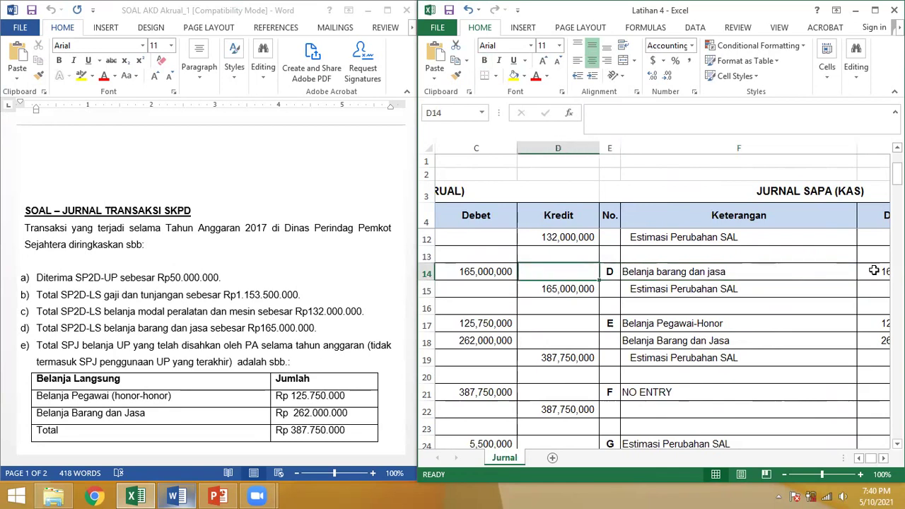
{"action": "key", "text": "Down"}
{"action": "key", "text": "Down"}
{"action": "key", "text": "Down"}
{"action": "key", "text": "Down"}
{"action": "key", "text": "Up"}
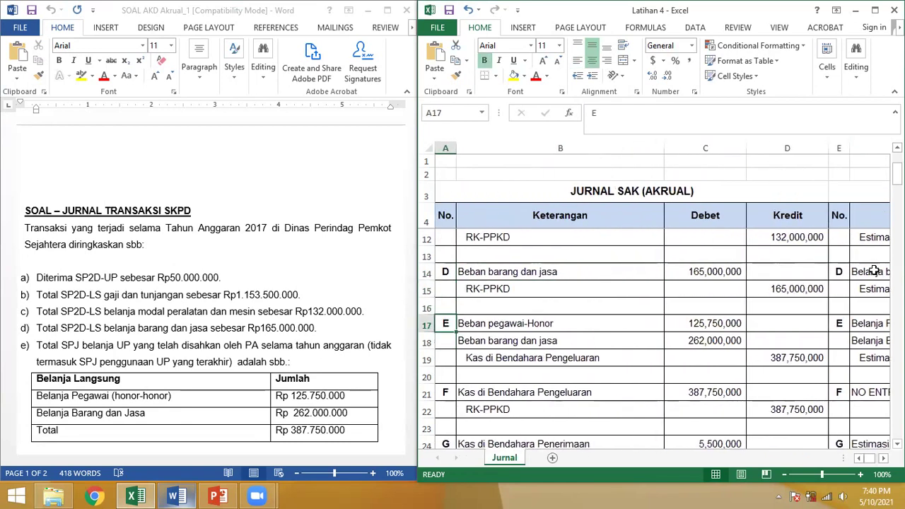
Select the wording in item e of the problem document about total SPJ belanja UP approved by PA during the budget year.
{"action": "left_click", "coordinate": [418, 330]}
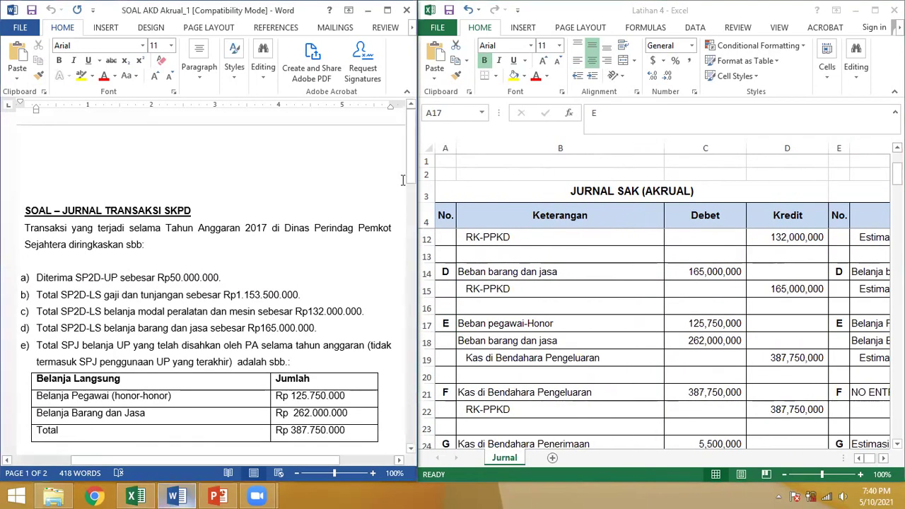
{"action": "left_click_drag", "start_coordinate": [409, 130], "coordinate": [414, 184]}
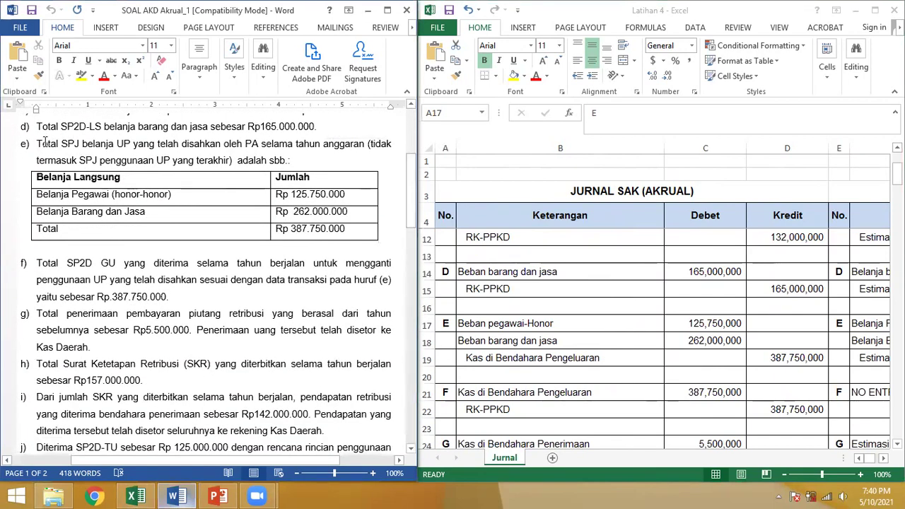
{"action": "left_click_drag", "start_coordinate": [37, 142], "coordinate": [347, 153]}
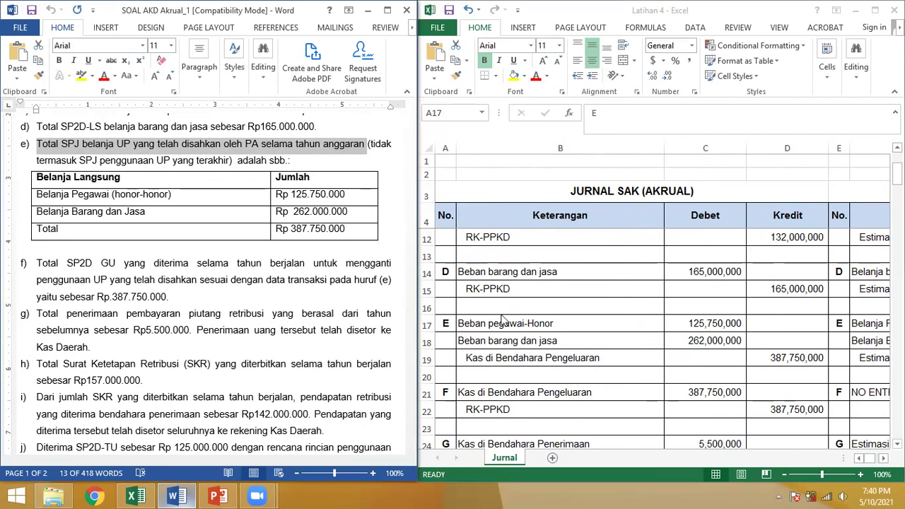
Highlight the RK-PPKD credit account of entry D and the Kas di Bendahara Pengeluaran credit account of entry E in yellow.
{"action": "left_click", "coordinate": [486, 290]}
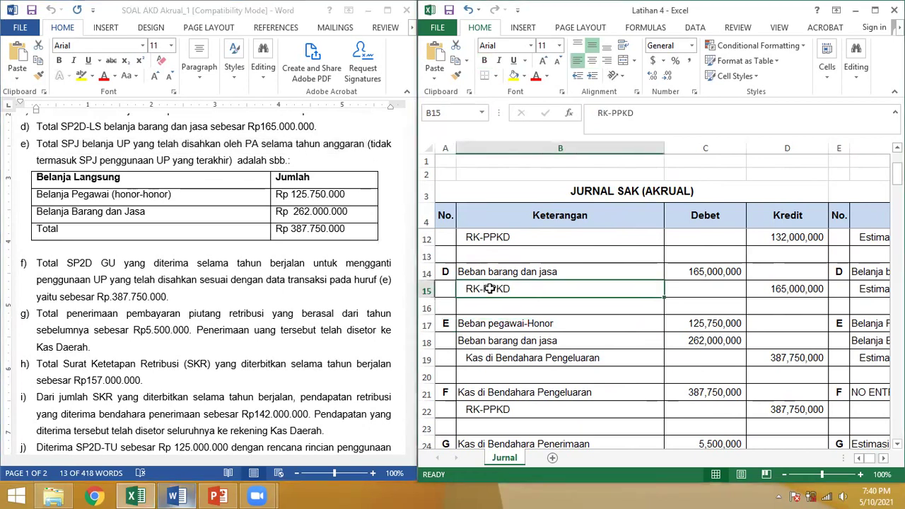
{"action": "left_click", "coordinate": [514, 77]}
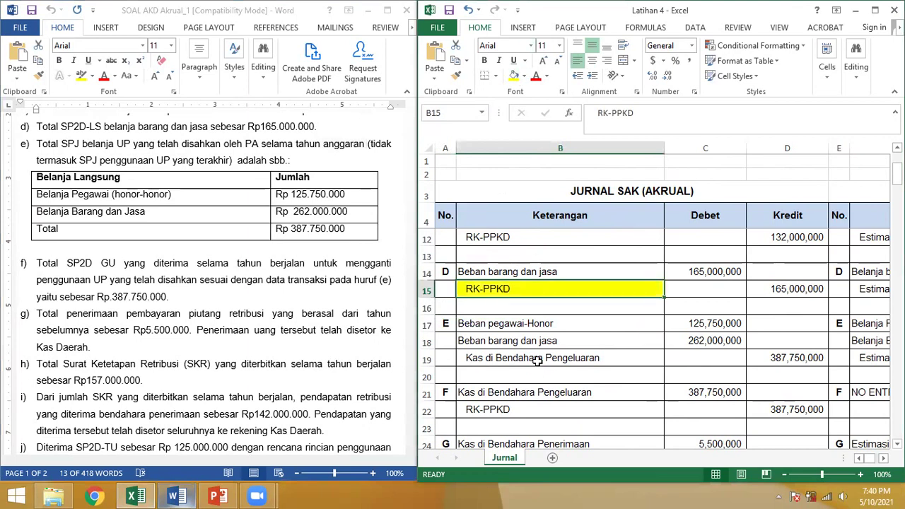
{"action": "left_click", "coordinate": [537, 361]}
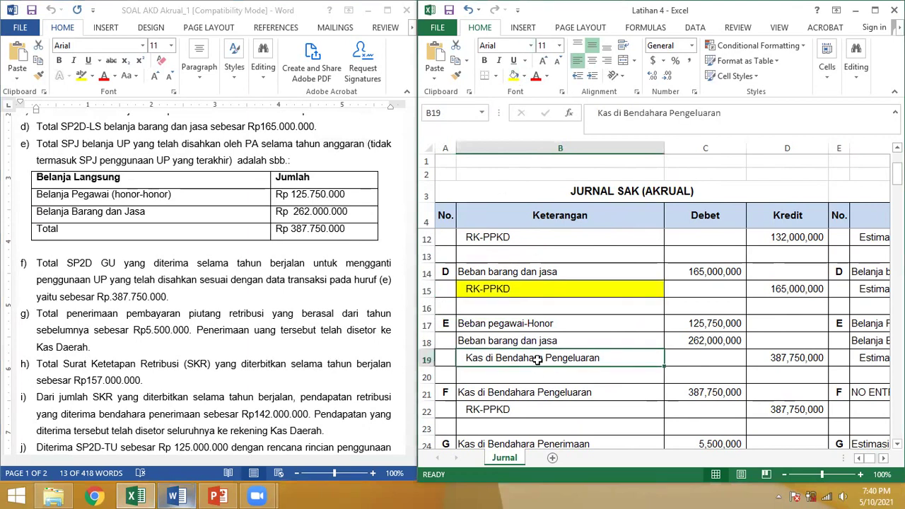
{"action": "left_click", "coordinate": [514, 76]}
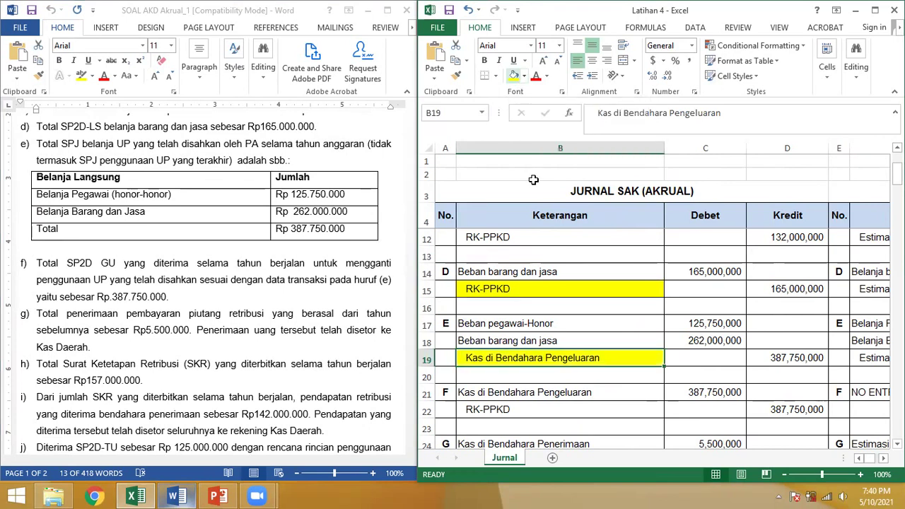
Compare the highlighted credit accounts of entries D and E, and examine entry E's Beban pegawai-Honor and Beban barang dan jasa accounts.
{"action": "left_click", "coordinate": [525, 285]}
{"action": "left_click", "coordinate": [517, 357]}
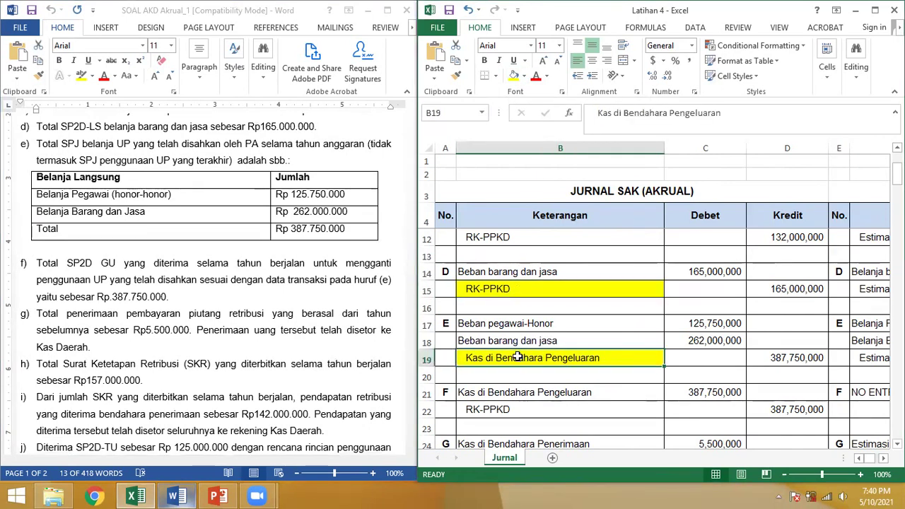
{"action": "left_click_drag", "start_coordinate": [523, 330], "coordinate": [524, 354]}
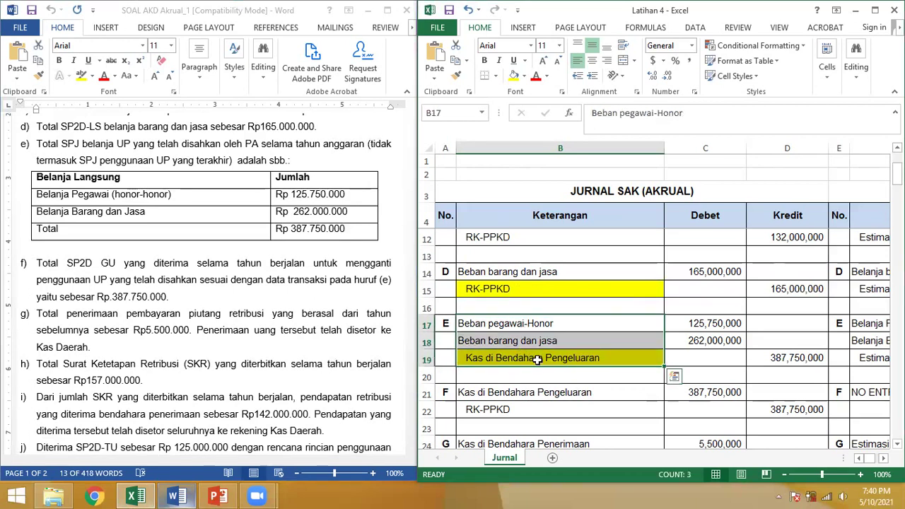
{"action": "left_click", "coordinate": [541, 361]}
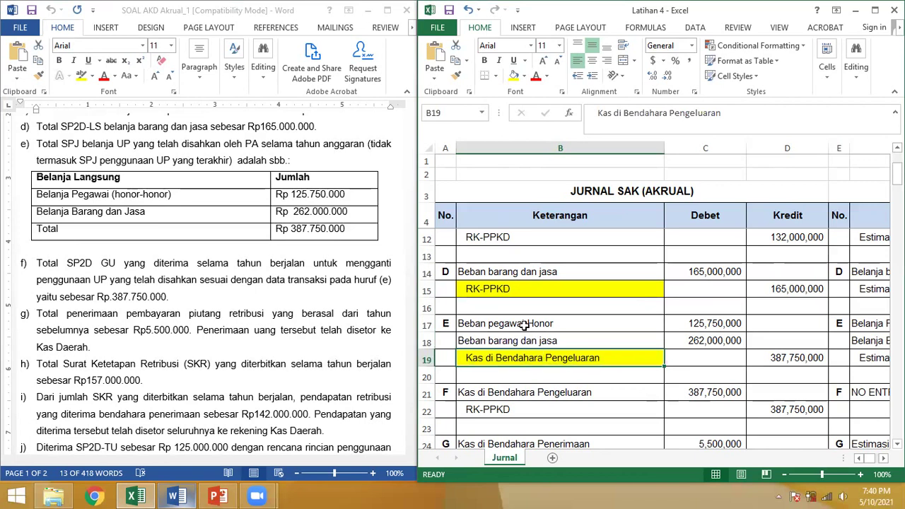
{"action": "left_click_drag", "start_coordinate": [526, 327], "coordinate": [530, 340]}
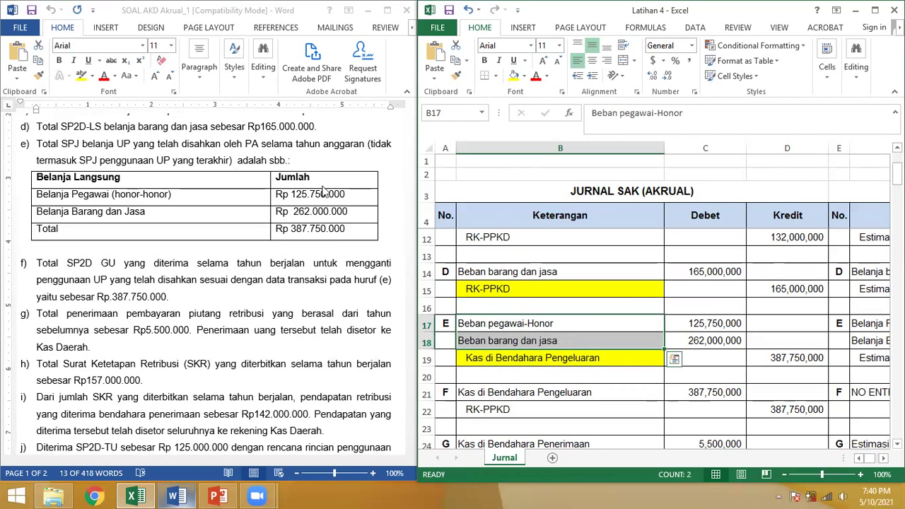
Examine entry E's honorarium and goods and services spending in the SAPA cash journal, and continue to entry F there.
{"action": "left_click", "coordinate": [749, 340]}
{"action": "key", "text": "Right"}
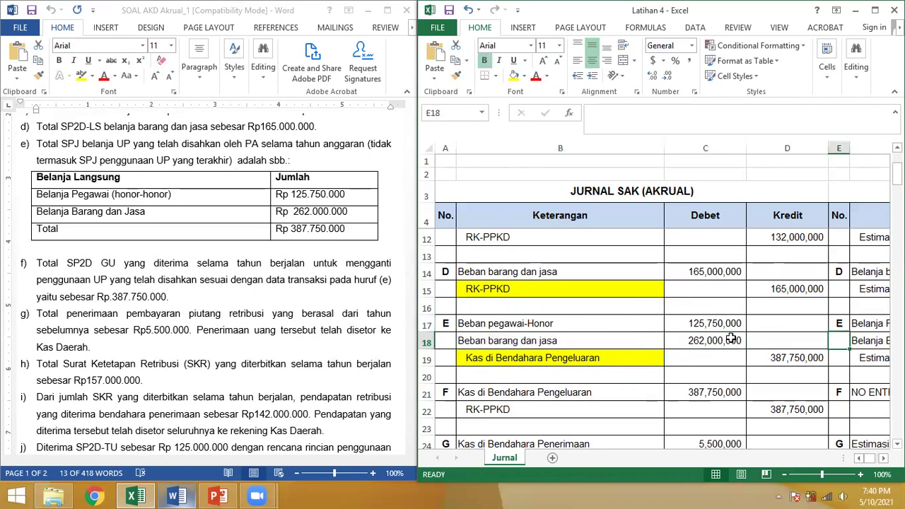
{"action": "key", "text": "Right"}
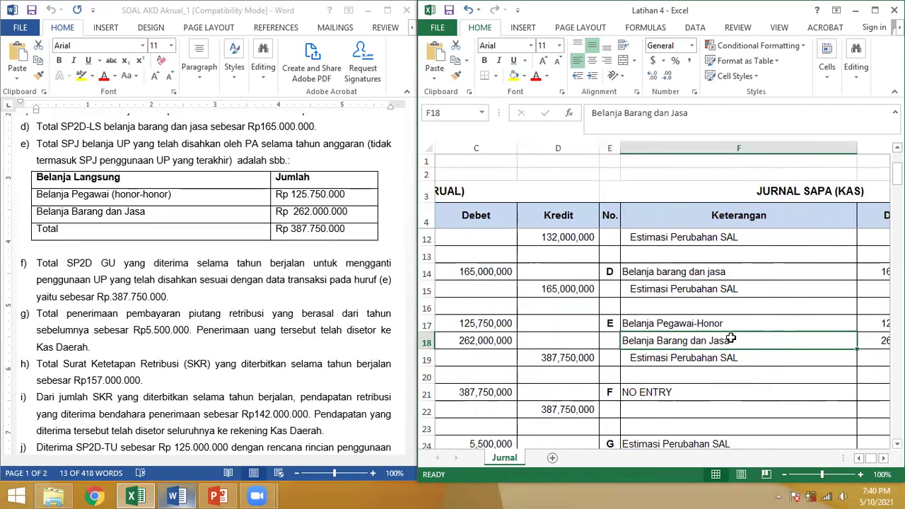
{"action": "scroll", "coordinate": [731, 339], "scroll_direction": "right", "scroll_amount": 2}
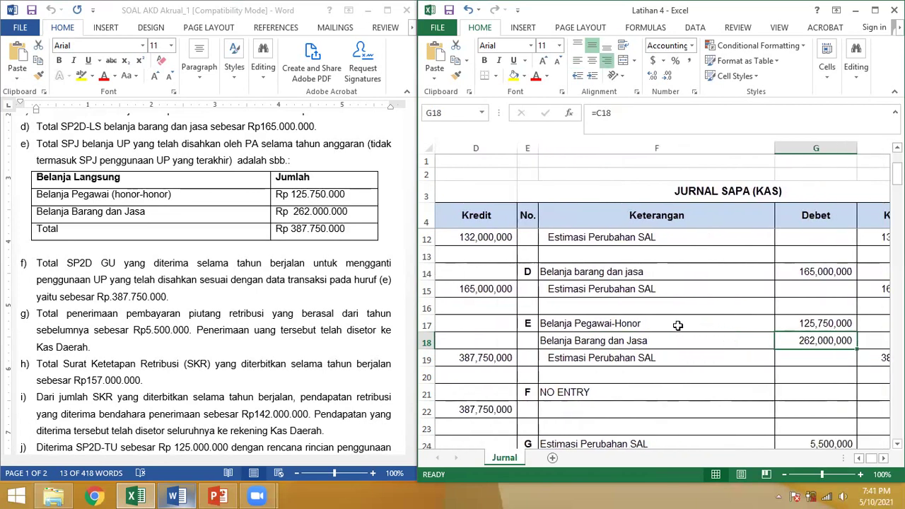
{"action": "left_click_drag", "start_coordinate": [681, 323], "coordinate": [681, 344]}
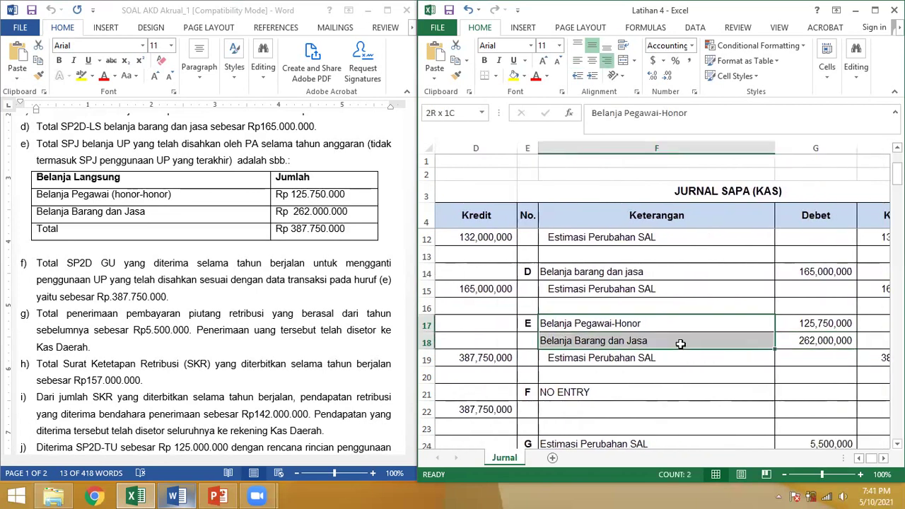
{"action": "left_click", "coordinate": [618, 358]}
{"action": "key", "text": "Down"}
{"action": "key", "text": "Down"}
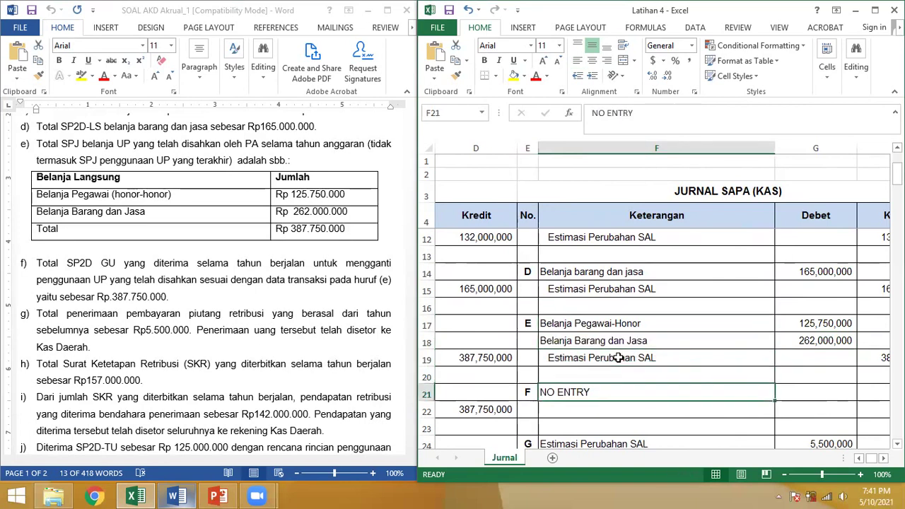
Go to the start of entry F in the SAK journal and select the opening wording "Total SP2D GU yang" in item f.
{"action": "key", "text": "Home"}
{"action": "left_click", "coordinate": [51, 269]}
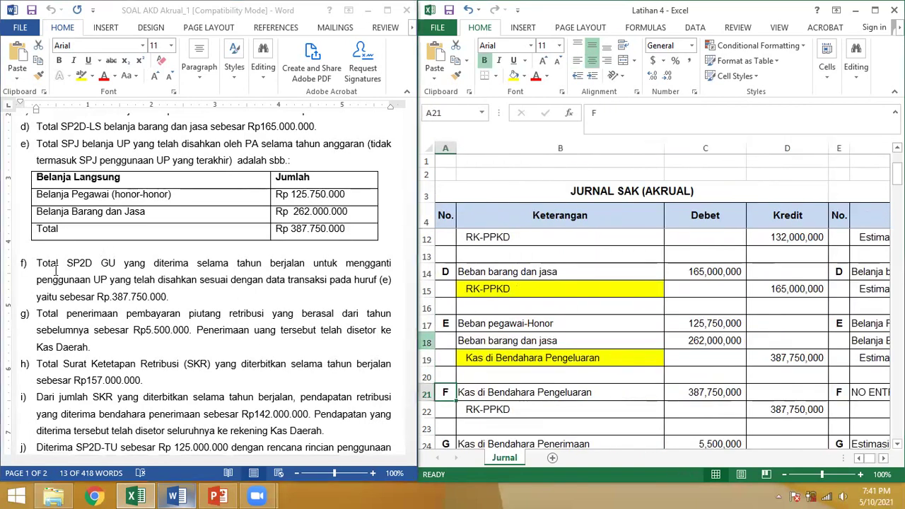
{"action": "left_click_drag", "start_coordinate": [35, 263], "coordinate": [128, 264]}
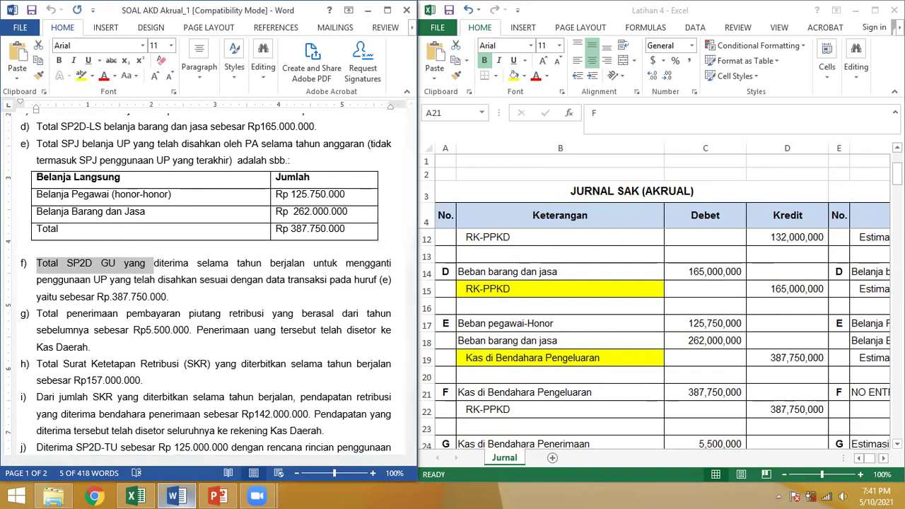
Examine entry F's Kas di Bendahara Pengeluaran and RK-PPKD accounts and its debit amount in the SAK accrual journal.
{"action": "scroll", "coordinate": [662, 339], "scroll_direction": "down", "scroll_amount": 3}
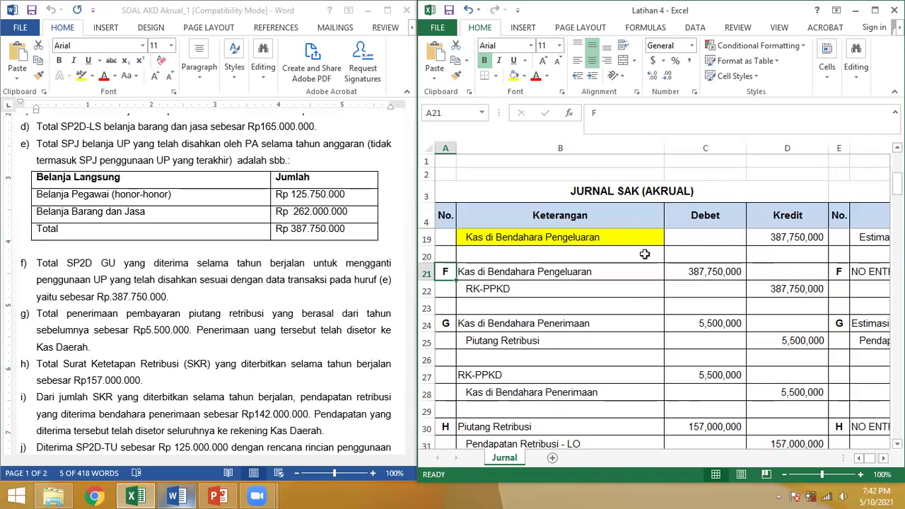
{"action": "left_click", "coordinate": [606, 272]}
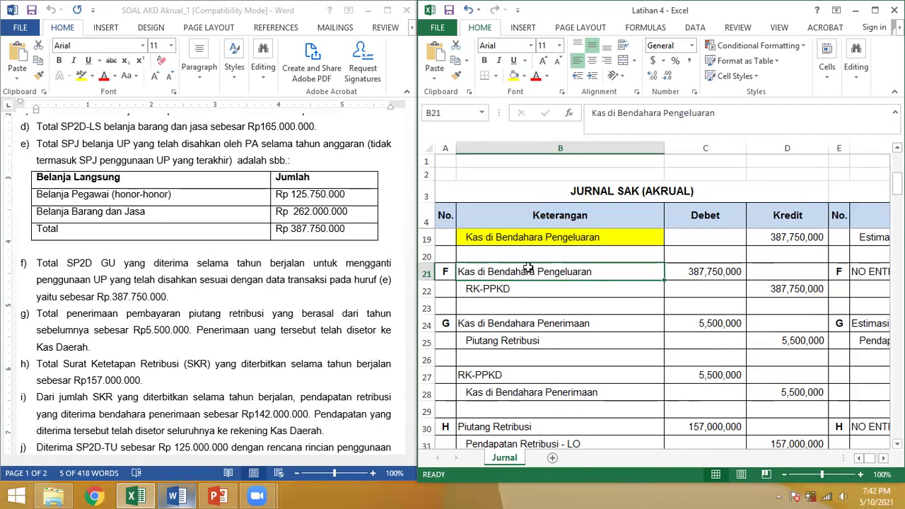
{"action": "key", "text": "Down"}
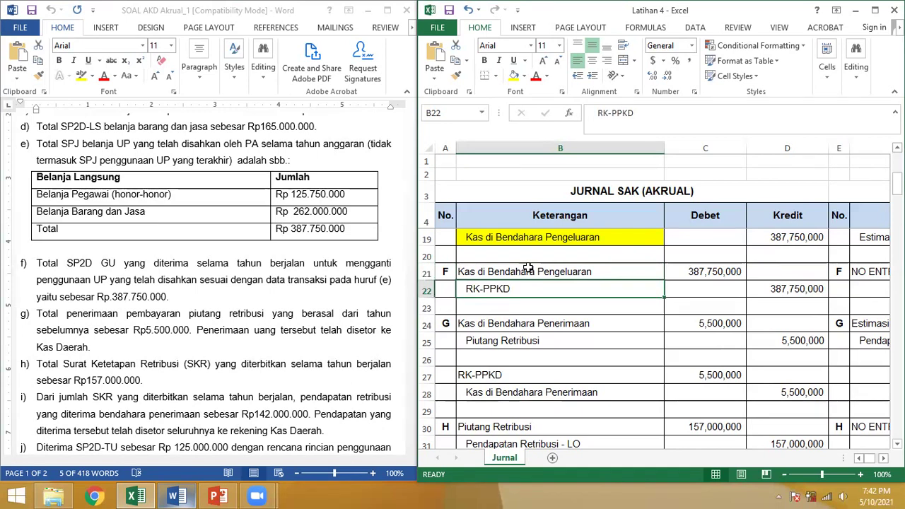
{"action": "key", "text": "Right"}
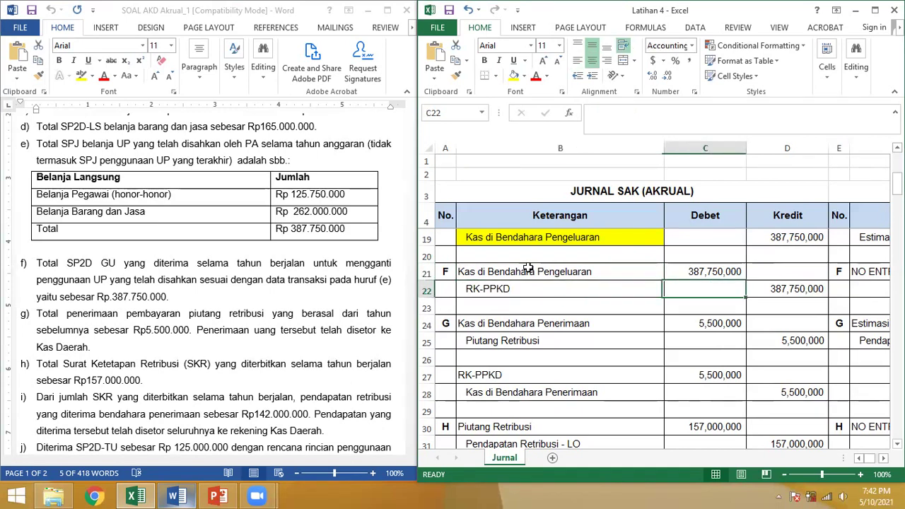
{"action": "key", "text": "Up"}
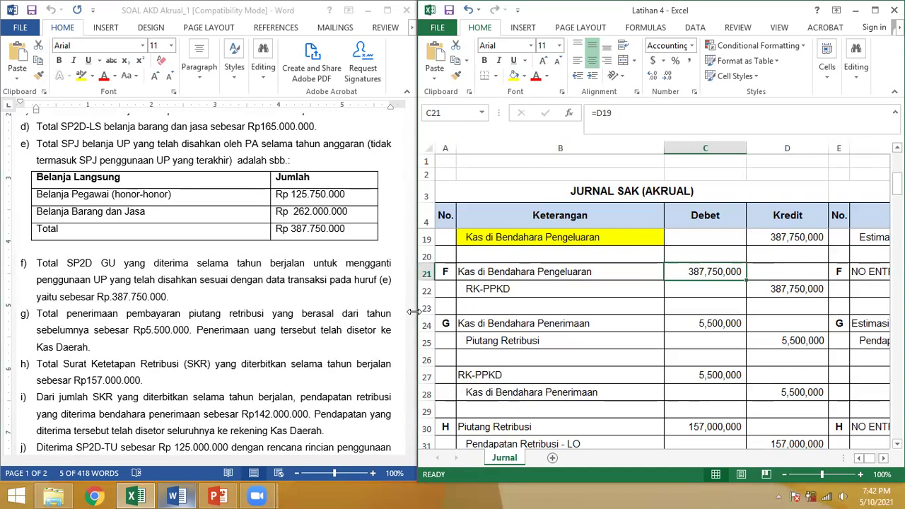
Trace item f's reference to "huruf (e)" to the total in item e's table, and compare it with entry F's debit and credit amounts.
{"action": "left_click_drag", "start_coordinate": [354, 279], "coordinate": [400, 278]}
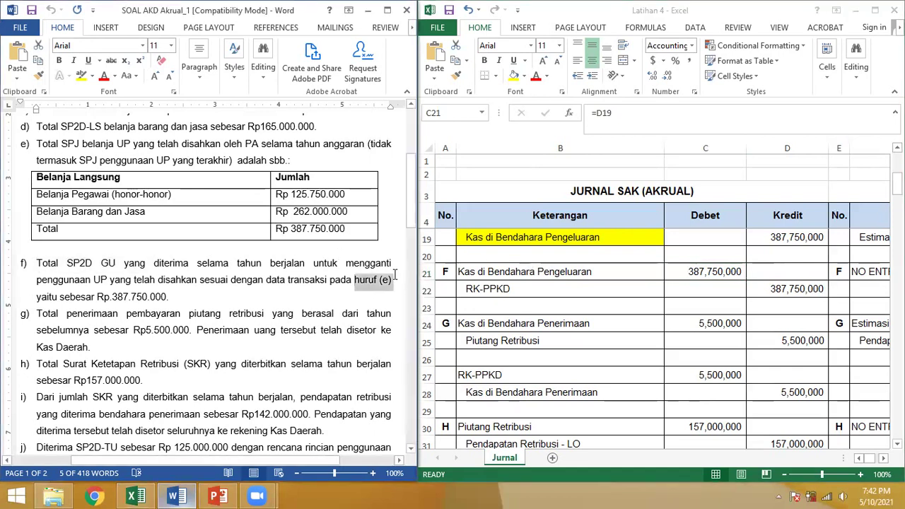
{"action": "left_click_drag", "start_coordinate": [346, 229], "coordinate": [292, 227]}
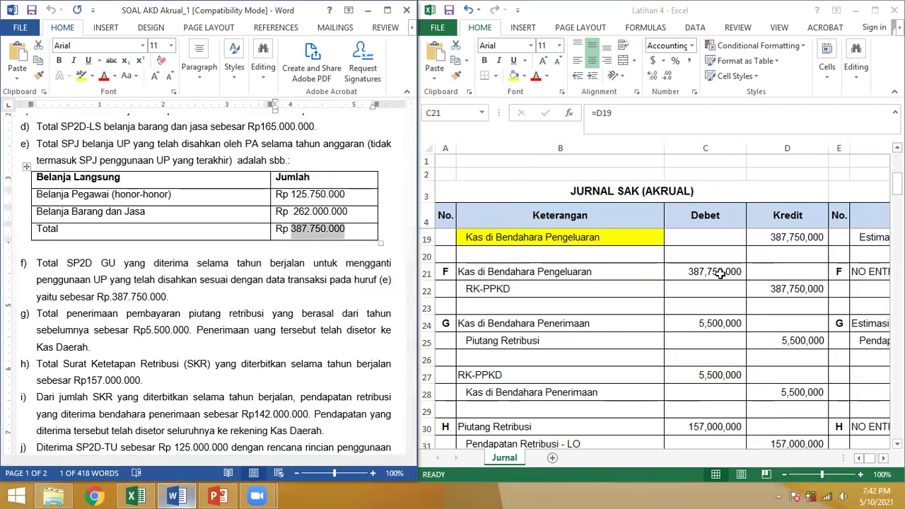
{"action": "left_click", "coordinate": [720, 272]}
{"action": "left_click", "coordinate": [778, 288]}
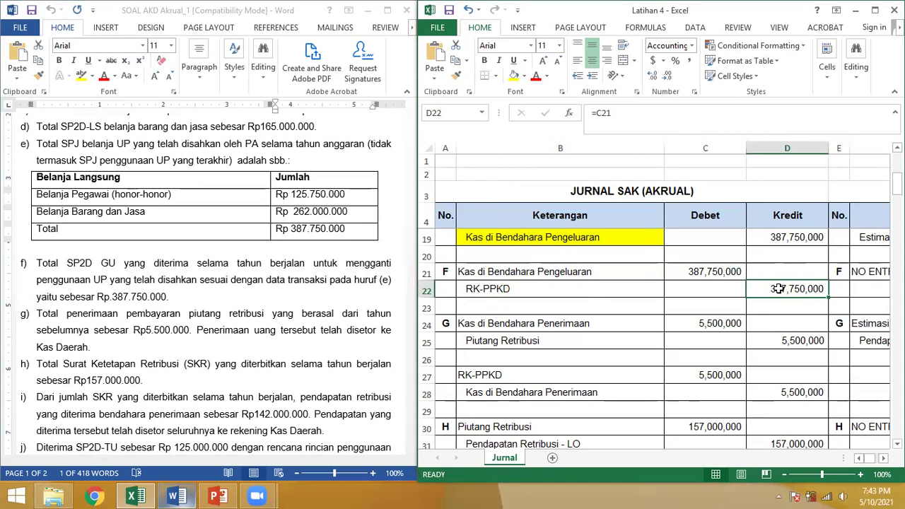
Check entry F in the SAPA cash journal, and return to the start of entry G's rows in the SAK journal.
{"action": "key", "text": "Right"}
{"action": "key", "text": "Right"}
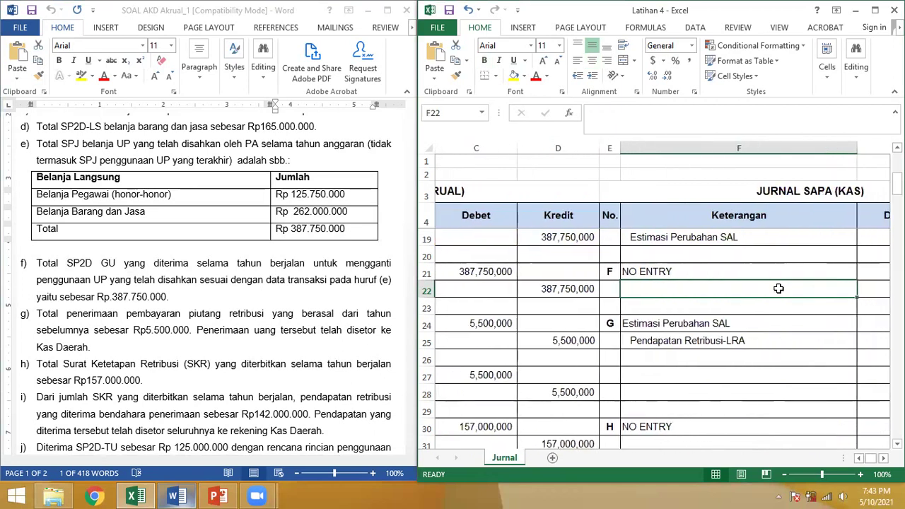
{"action": "key", "text": "Left"}
{"action": "key", "text": "Left"}
{"action": "key", "text": "Left"}
{"action": "key", "text": "Left"}
{"action": "key", "text": "Left"}
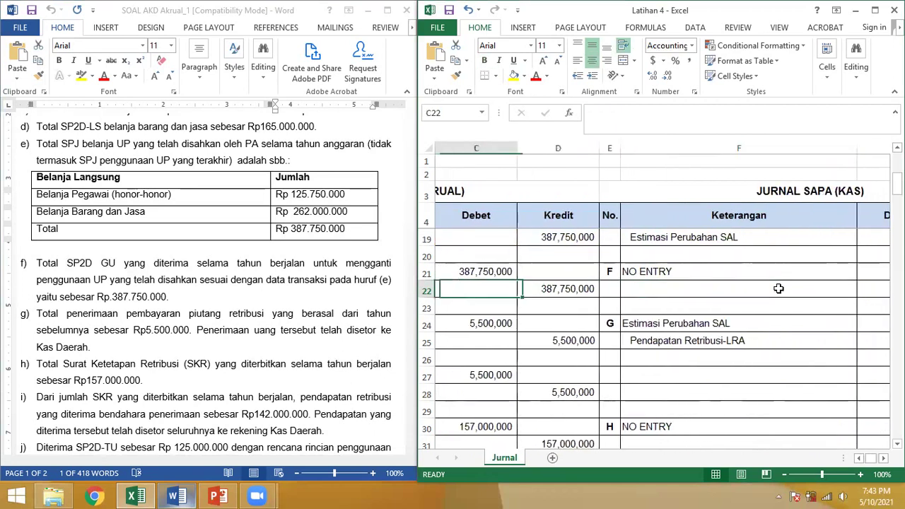
{"action": "key", "text": "Down"}
{"action": "key", "text": "Down"}
{"action": "key", "text": "Down"}
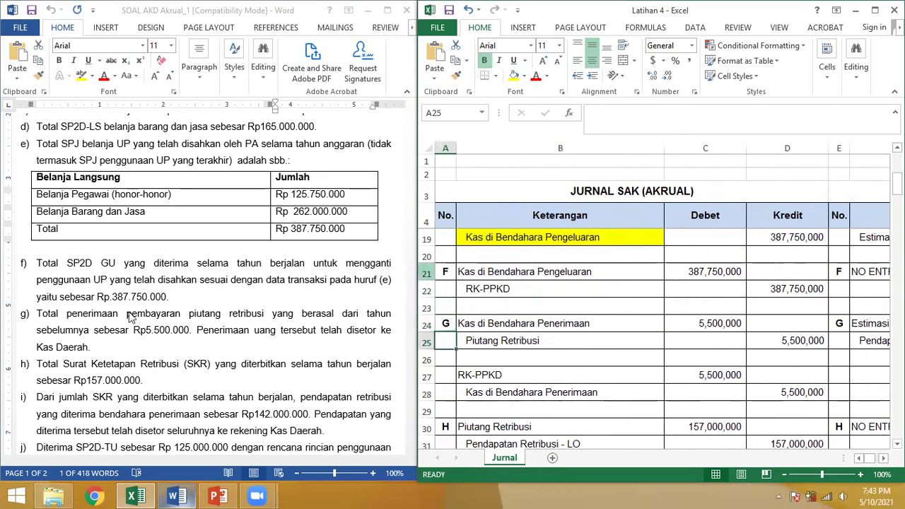
Select the full text of item g about retribution receivable receipts in the problem document, and place the cursor after its amount.
{"action": "key", "text": "alt+Tab"}
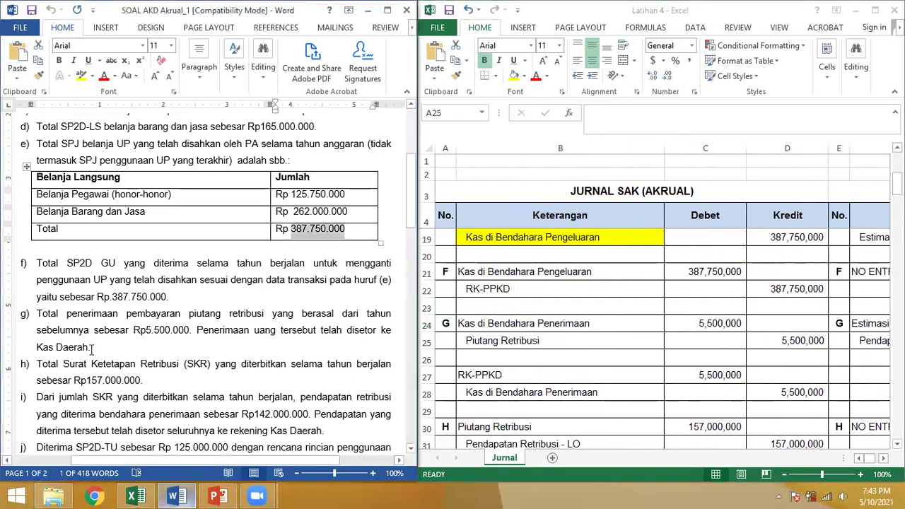
{"action": "left_click_drag", "start_coordinate": [412, 194], "coordinate": [411, 221]}
{"action": "left_click", "coordinate": [90, 226]}
{"action": "left_click_drag", "start_coordinate": [88, 225], "coordinate": [46, 202]}
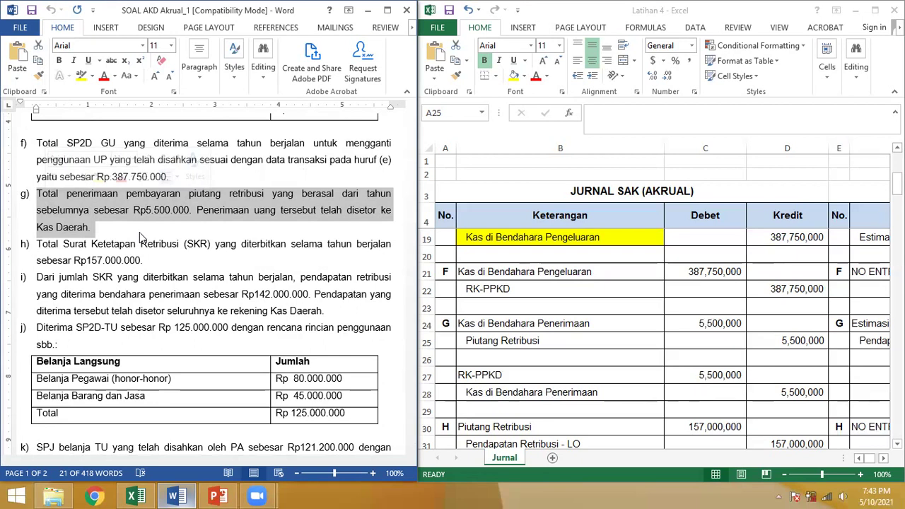
{"action": "left_click", "coordinate": [192, 211]}
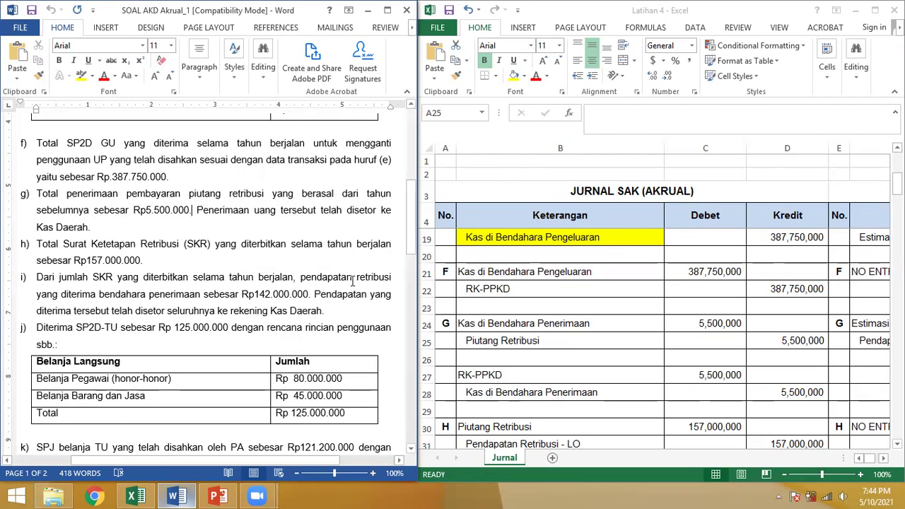
Examine entry G's Kas di Bendahara Penerimaan and Piutang Retribusi accounts in the SAK accrual journal.
{"action": "key", "text": "alt+Tab"}
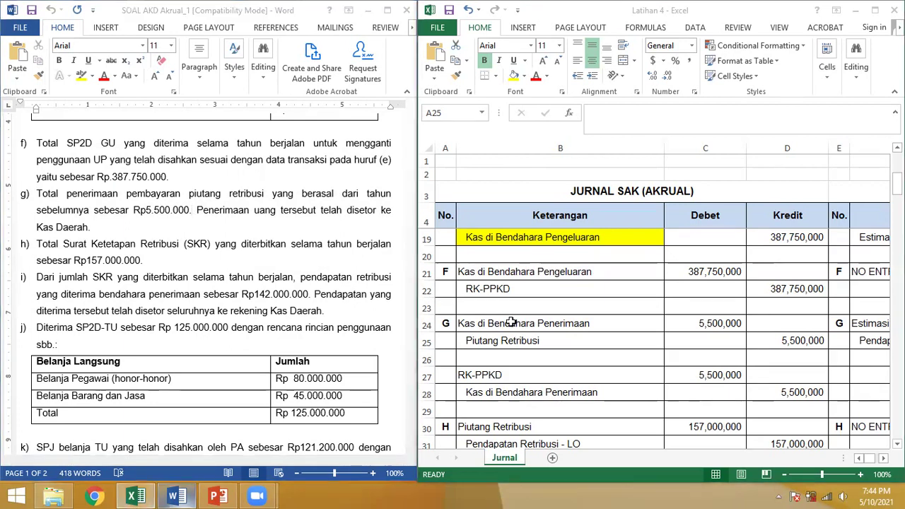
{"action": "left_click", "coordinate": [509, 323]}
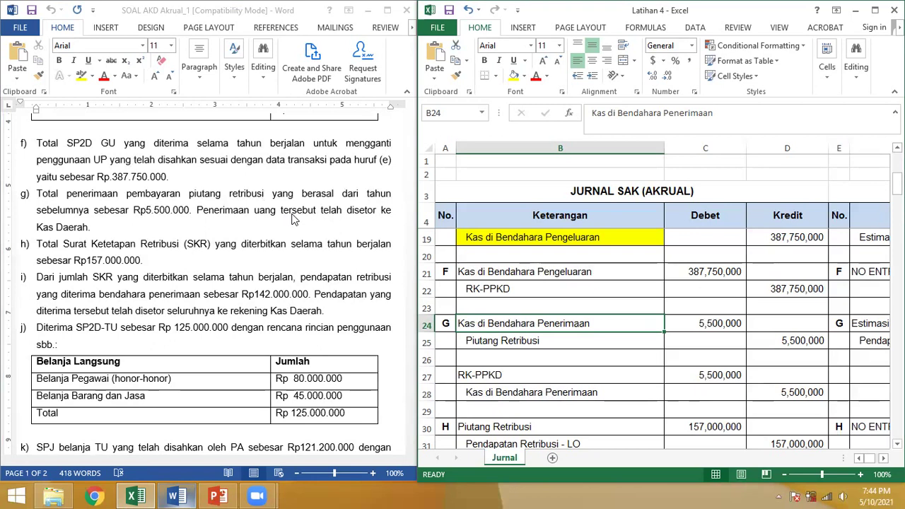
{"action": "left_click", "coordinate": [509, 338]}
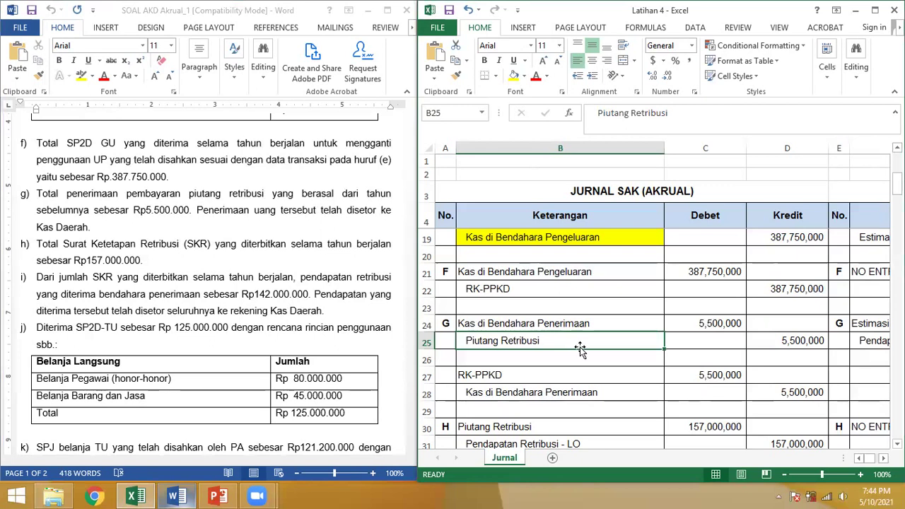
{"action": "left_click_drag", "start_coordinate": [598, 324], "coordinate": [598, 334]}
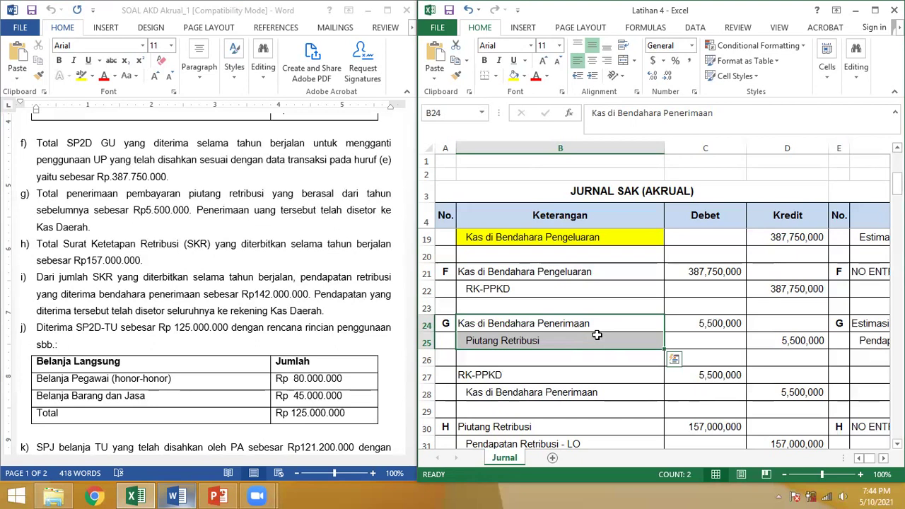
Examine entry G's Estimasi Perubahan SAL and Pendapatan Retribusi-LRA accounts in the SAPA cash journal.
{"action": "key", "text": "Right"}
{"action": "key", "text": "Right"}
{"action": "key", "text": "Right"}
{"action": "key", "text": "Right"}
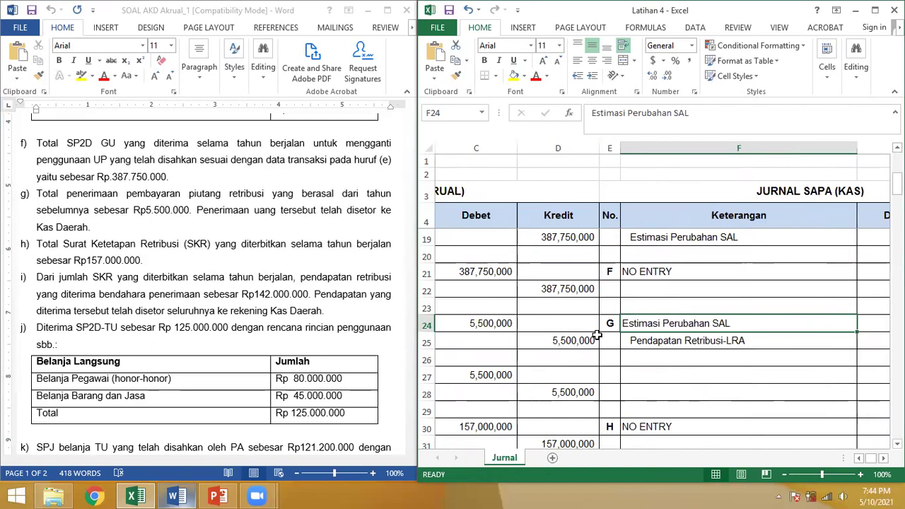
{"action": "left_click", "coordinate": [704, 340]}
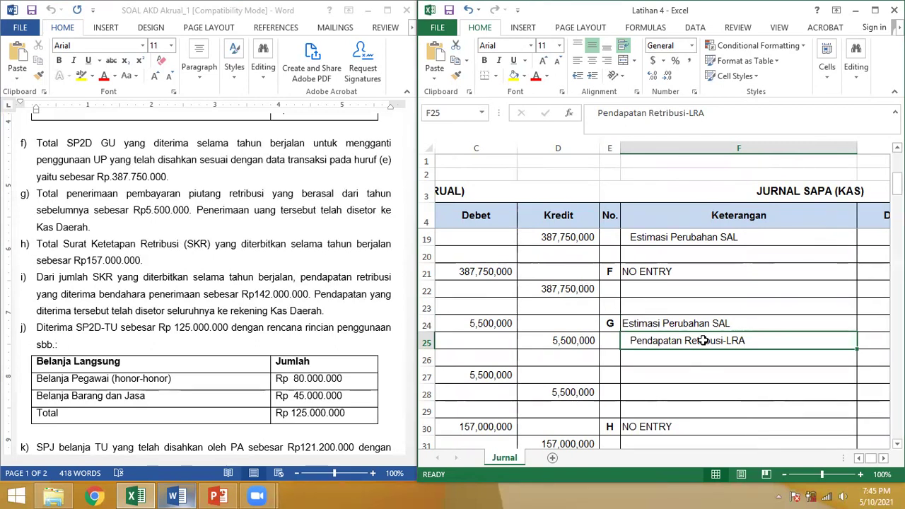
Return to the SAK accrual journal and examine entry G's RK-PPKD account for the deposit to Kas Daerah.
{"action": "key", "text": "Left"}
{"action": "key", "text": "Left"}
{"action": "key", "text": "Left"}
{"action": "key", "text": "Left"}
{"action": "key", "text": "Left"}
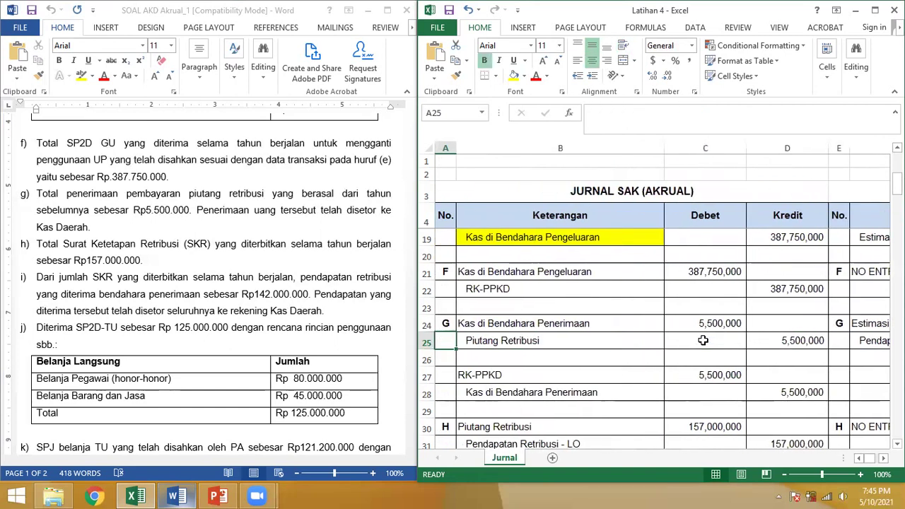
{"action": "left_click", "coordinate": [522, 371]}
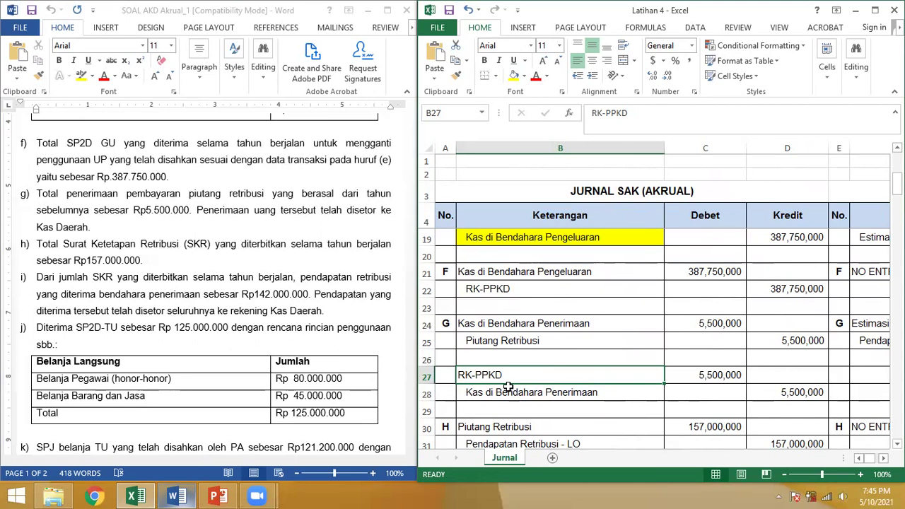
Fill entry F's Kas di Bendahara Pengeluaran and RK-PPKD account cells in the SAK journal with standard light green.
{"action": "left_click_drag", "start_coordinate": [510, 273], "coordinate": [509, 287]}
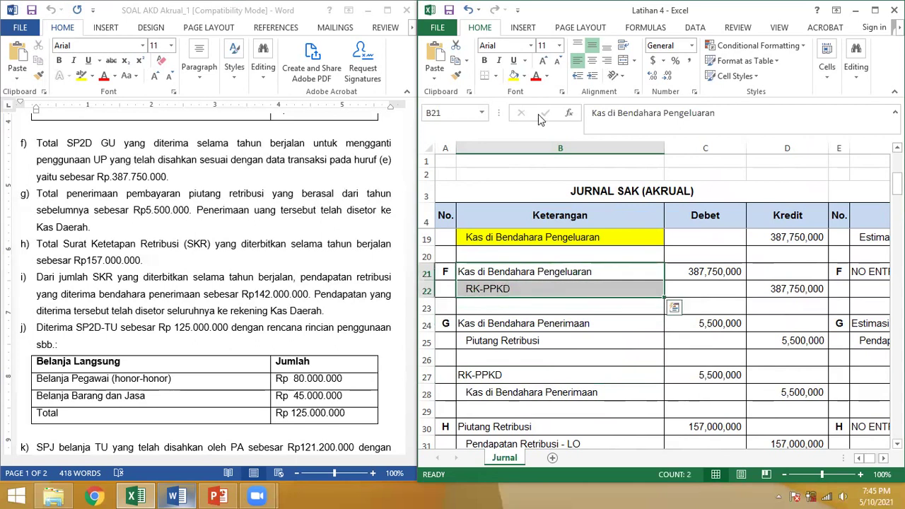
{"action": "left_click", "coordinate": [526, 77]}
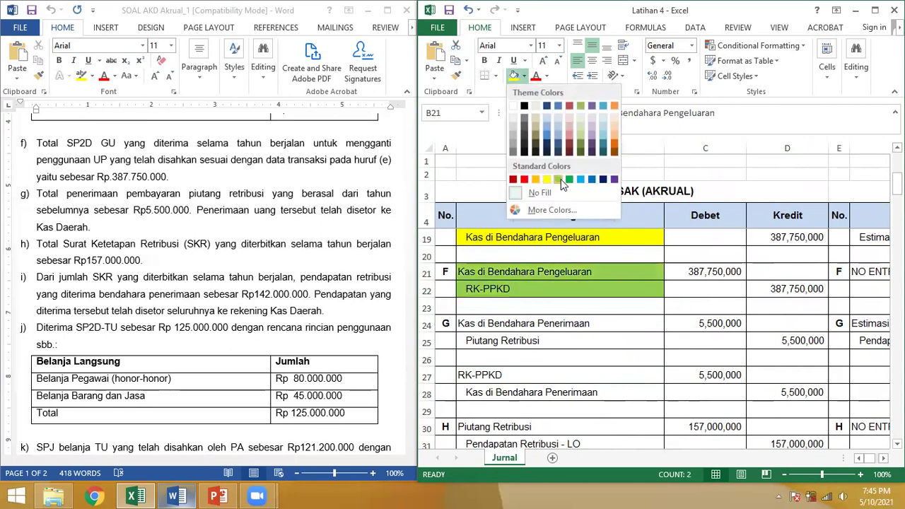
{"action": "left_click", "coordinate": [560, 179]}
Fill entry G's RK-PPKD and Kas di Bendahara Penerimaan account cells in the SAK journal with a light blue theme tint.
{"action": "left_click_drag", "start_coordinate": [503, 375], "coordinate": [499, 389]}
{"action": "left_click", "coordinate": [526, 76]}
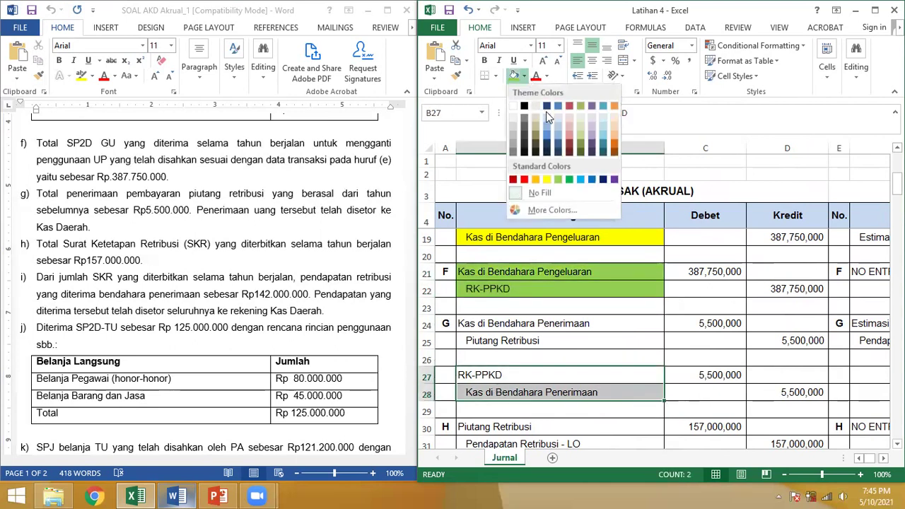
{"action": "left_click", "coordinate": [555, 126]}
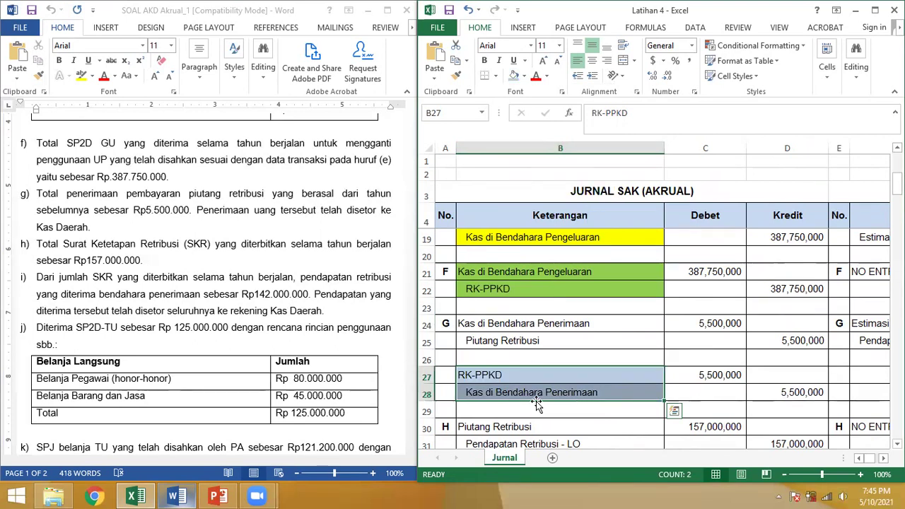
Examine entry G's RK-PPKD and Kas di Bendahara Penerimaan deposit accounts, and check the matching row in the SAPA cash journal.
{"action": "left_click", "coordinate": [528, 373]}
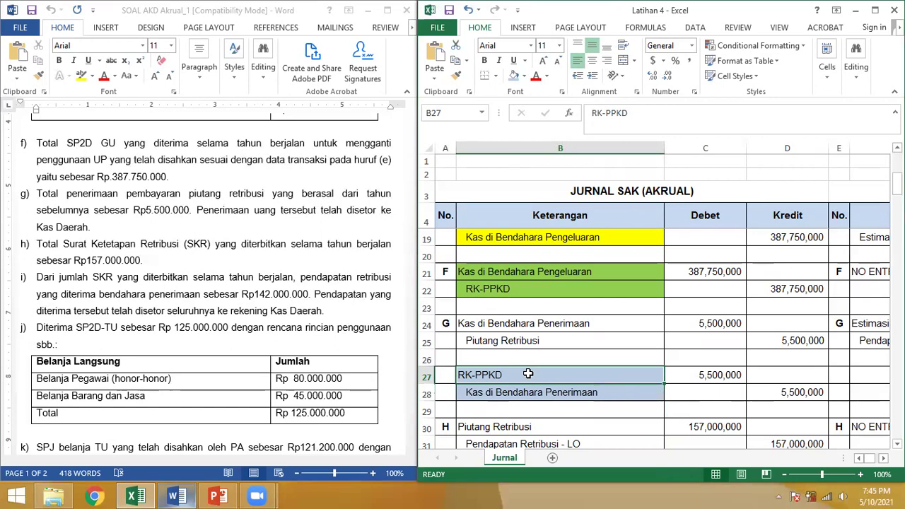
{"action": "left_click", "coordinate": [528, 392]}
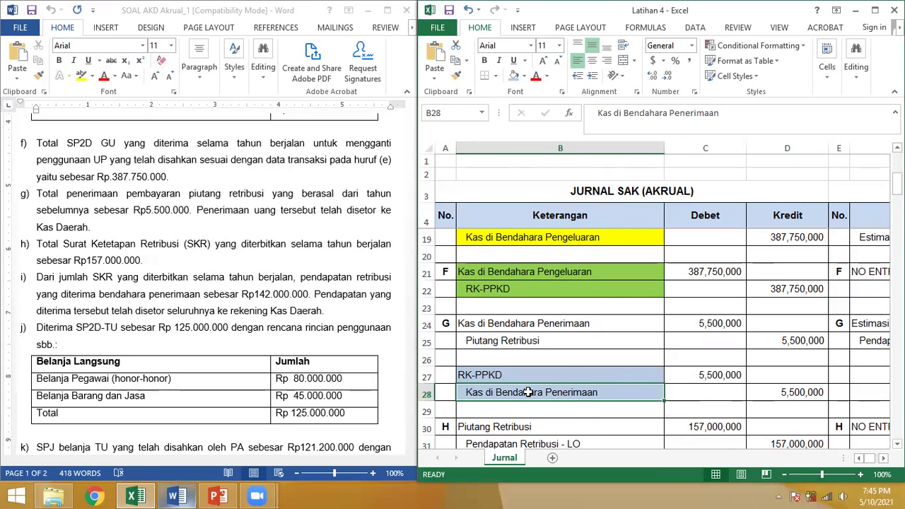
{"action": "left_click", "coordinate": [857, 382]}
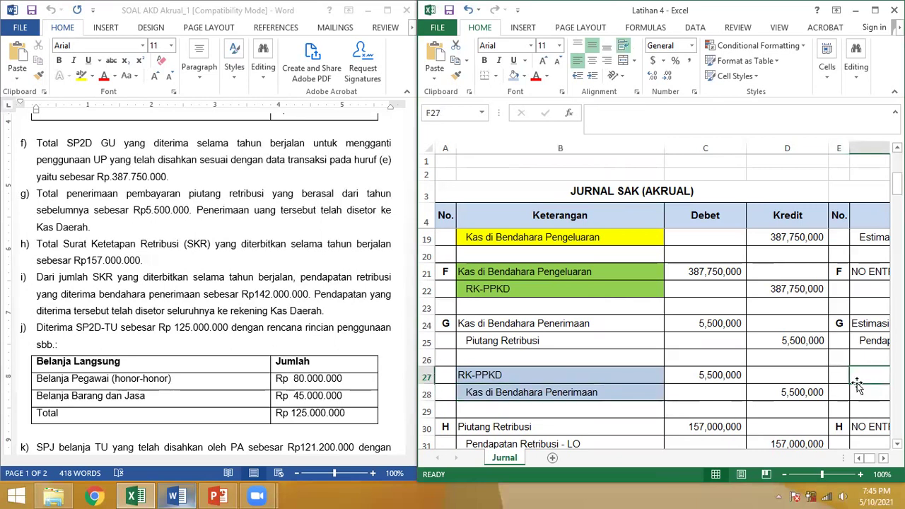
{"action": "key", "text": "Right"}
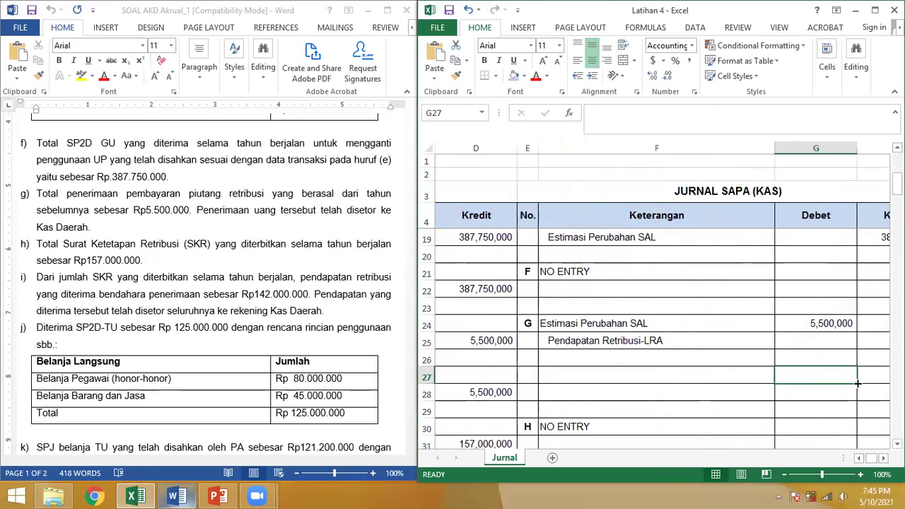
{"action": "key", "text": "Left"}
{"action": "key", "text": "Left"}
{"action": "key", "text": "Left"}
{"action": "key", "text": "Left"}
{"action": "key", "text": "Left"}
{"action": "key", "text": "Left"}
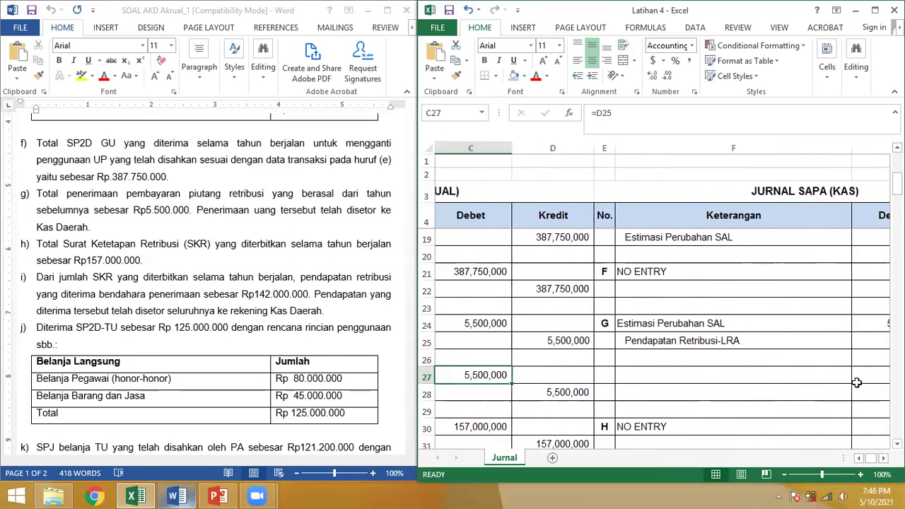
Examine entry H's Piutang Retribusi and Pendapatan Retribusi - LO accounts in the SAK journal, and check its SAPA cash entry.
{"action": "key", "text": "Down"}
{"action": "key", "text": "Down"}
{"action": "key", "text": "Down"}
{"action": "key", "text": "Down"}
{"action": "key", "text": "Down"}
{"action": "key", "text": "Down"}
{"action": "key", "text": "Down"}
{"action": "key", "text": "Down"}
{"action": "key", "text": "Down"}
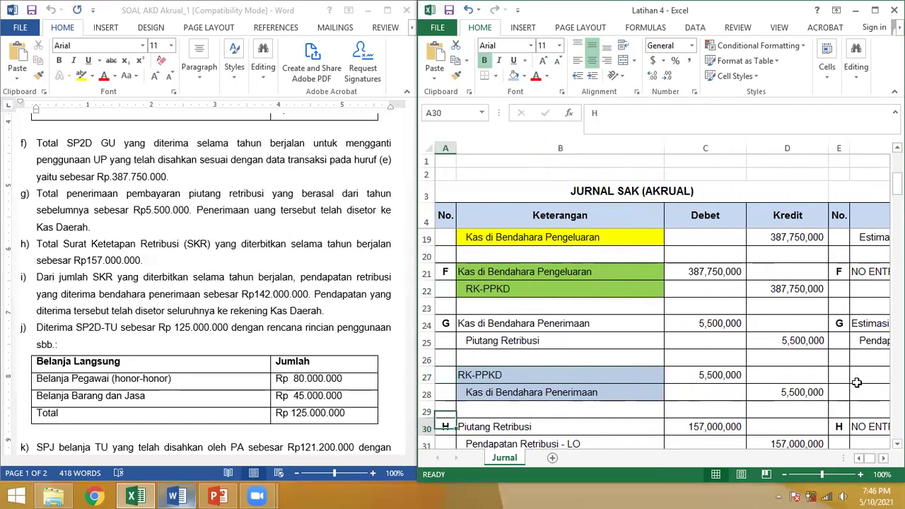
{"action": "key", "text": "Down"}
{"action": "key", "text": "Down"}
{"action": "key", "text": "Down"}
{"action": "key", "text": "Down"}
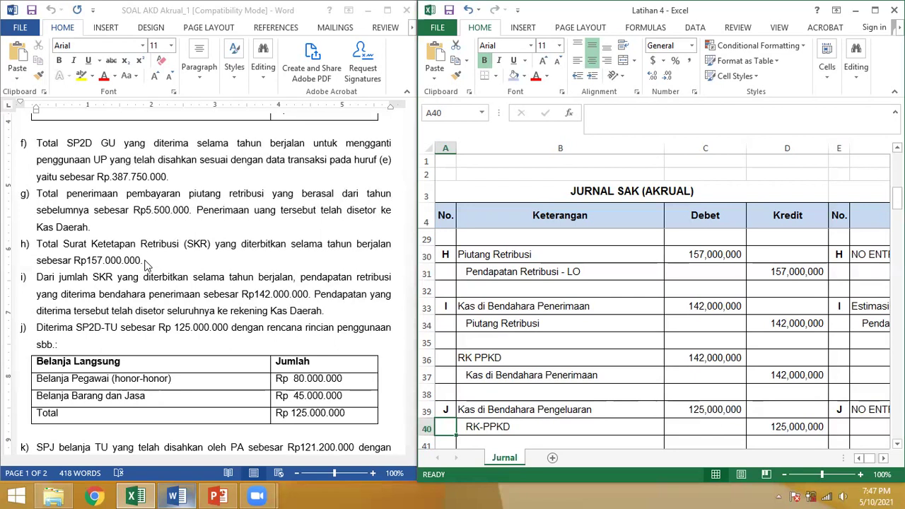
{"action": "left_click", "coordinate": [540, 256]}
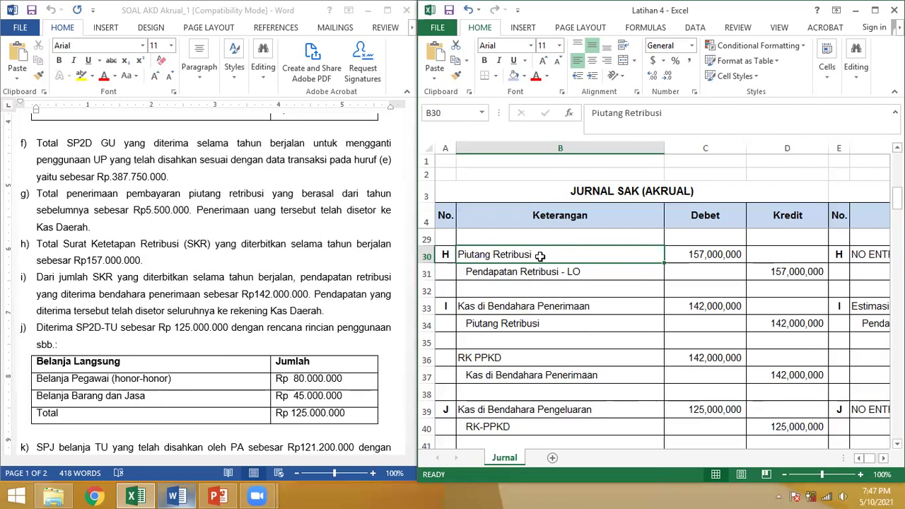
{"action": "left_click", "coordinate": [549, 269]}
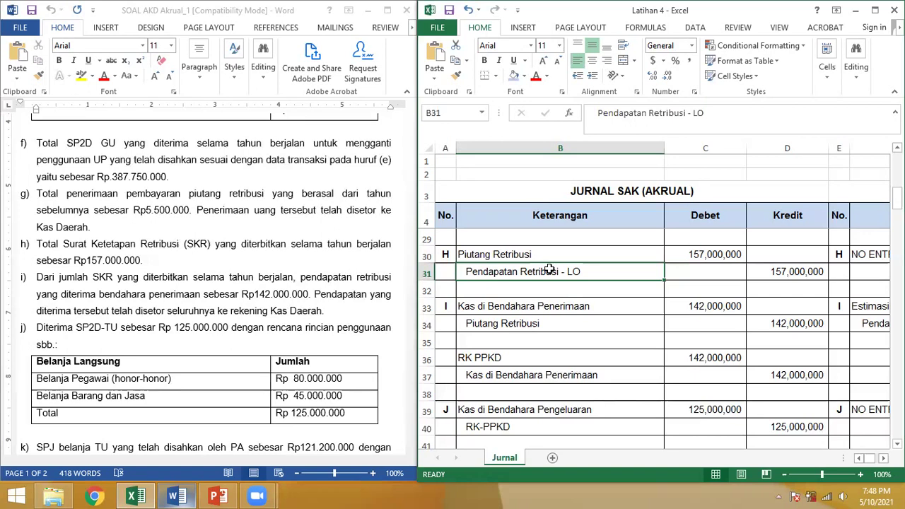
{"action": "left_click_drag", "start_coordinate": [857, 254], "coordinate": [857, 269]}
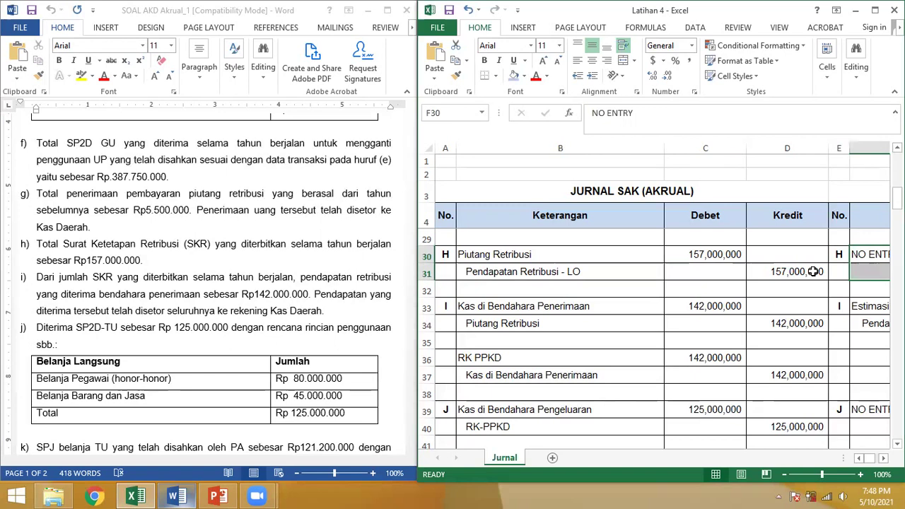
Locate entry I in the SAK journal, and compare the amounts in items h and i of the problem document by selecting them.
{"action": "left_click", "coordinate": [453, 305]}
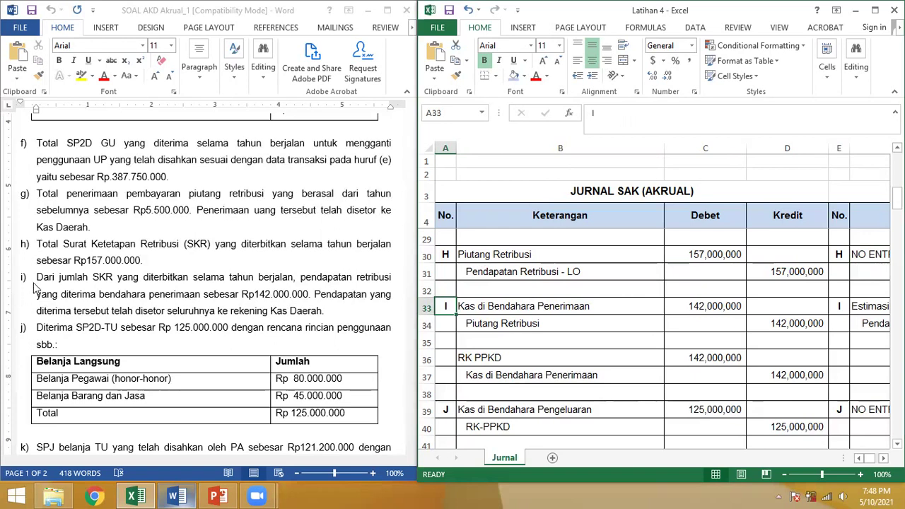
{"action": "left_click", "coordinate": [37, 281]}
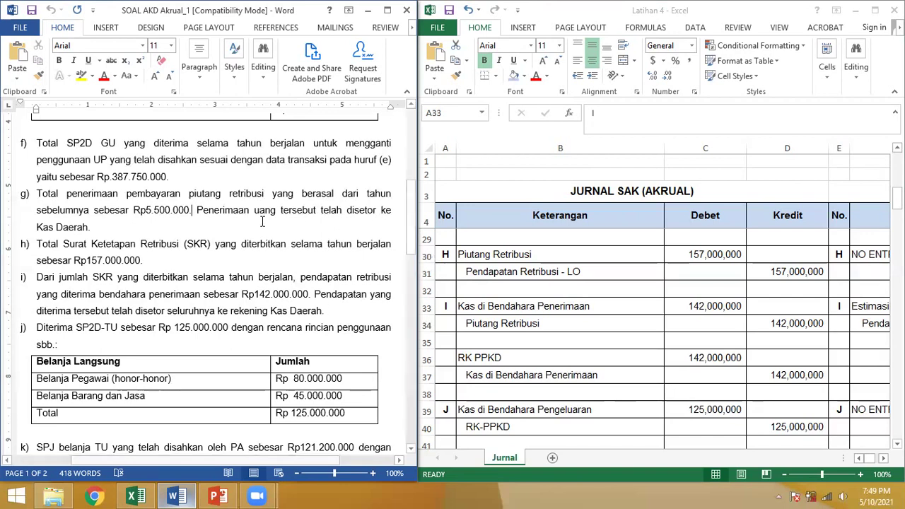
{"action": "left_click_drag", "start_coordinate": [143, 260], "coordinate": [74, 260]}
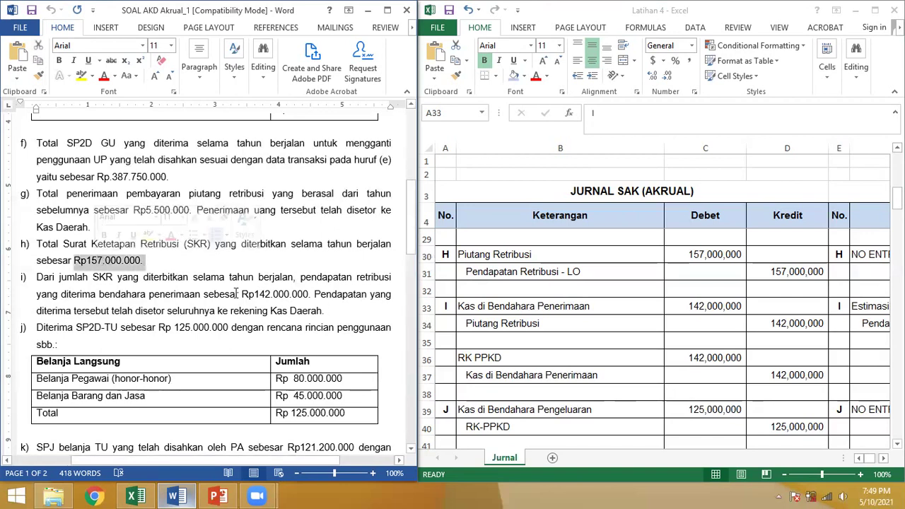
{"action": "left_click_drag", "start_coordinate": [241, 295], "coordinate": [308, 300]}
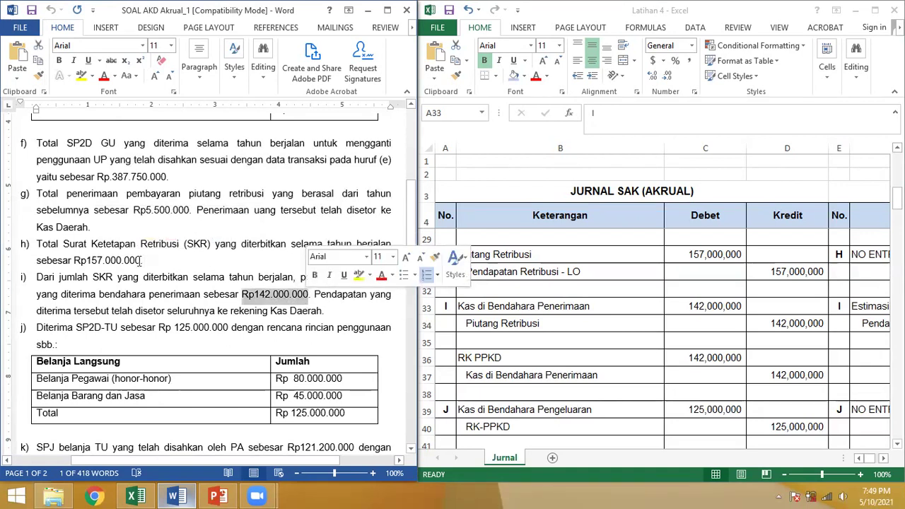
{"action": "left_click_drag", "start_coordinate": [144, 261], "coordinate": [80, 257]}
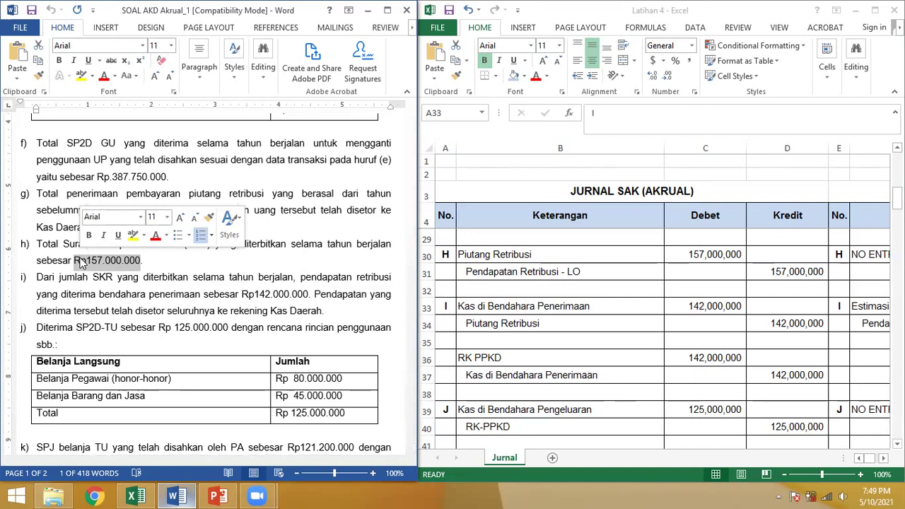
{"action": "left_click_drag", "start_coordinate": [307, 295], "coordinate": [294, 294]}
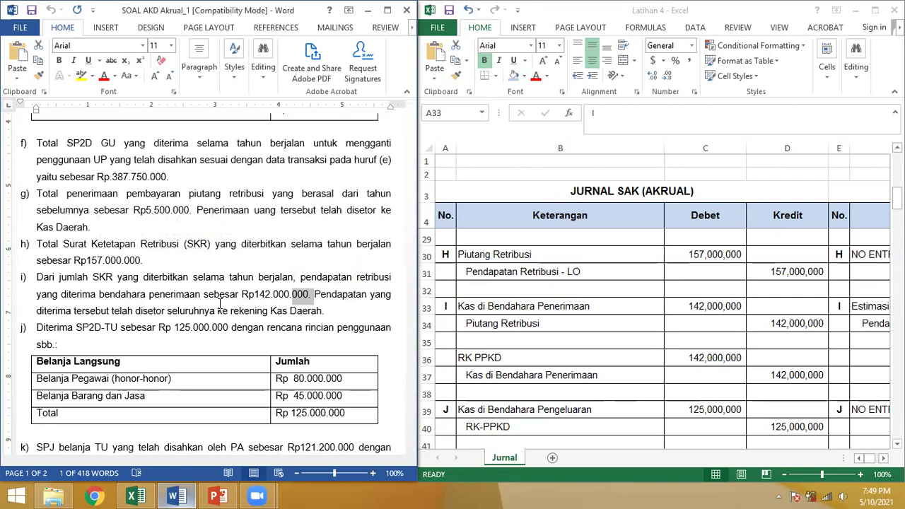
Compare entry I's Piutang Retribusi credit with entry H's credit in the SAK journal, and check entry I's Pendapatan Retribusi-LRA in the SAPA journal.
{"action": "left_click", "coordinate": [502, 306]}
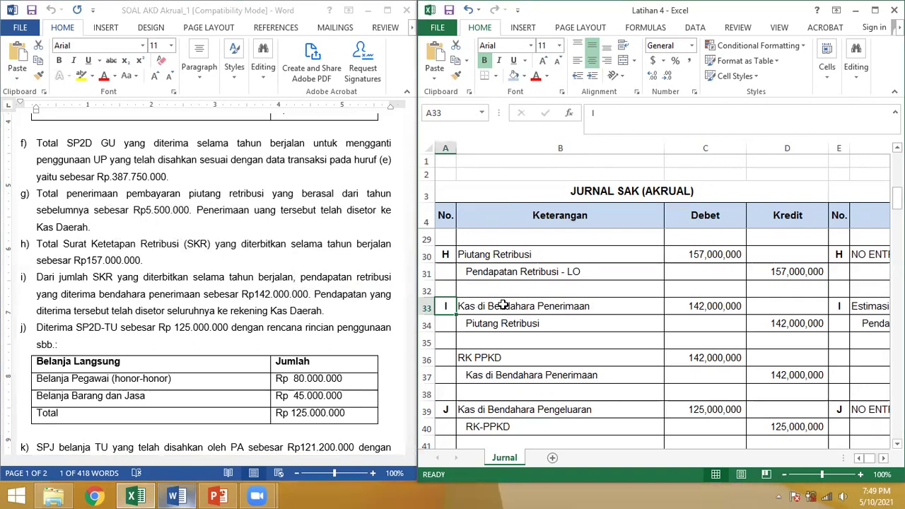
{"action": "left_click", "coordinate": [522, 334]}
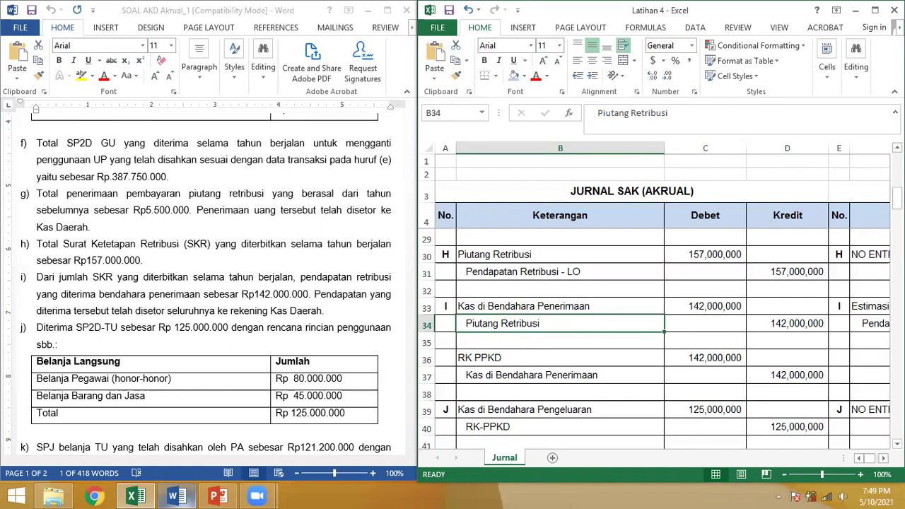
{"action": "left_click", "coordinate": [775, 273]}
{"action": "left_click", "coordinate": [789, 326]}
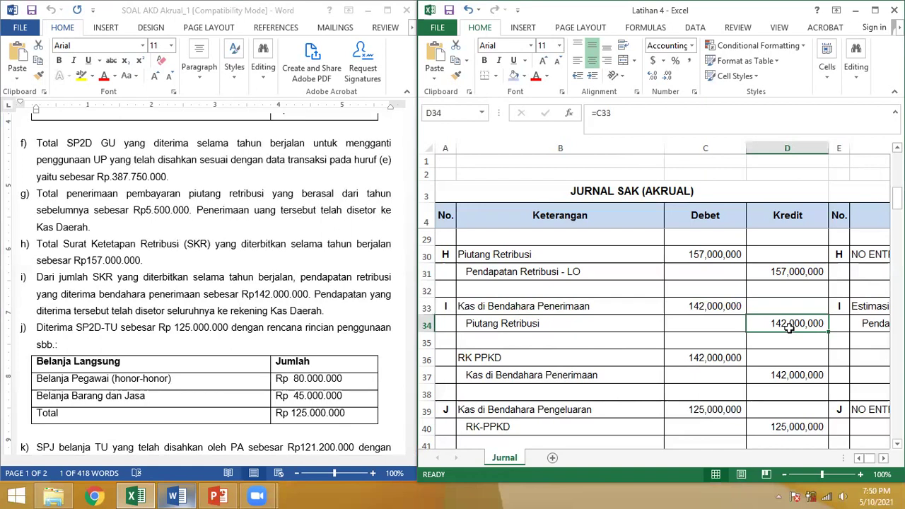
{"action": "key", "text": "Right"}
{"action": "key", "text": "Right"}
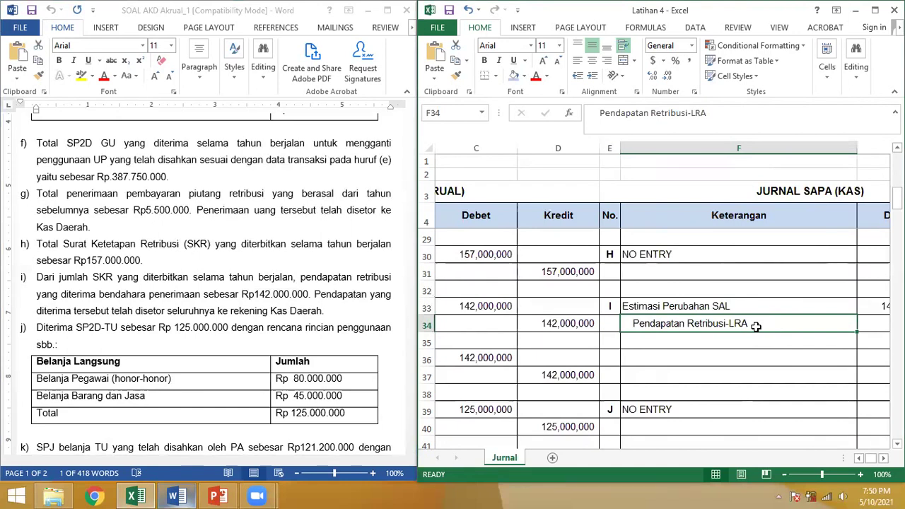
Return to the SAK accrual journal and examine entry I's RK PPKD account for the deposit of the receipts.
{"action": "key", "text": "Left"}
{"action": "key", "text": "Left"}
{"action": "key", "text": "Left"}
{"action": "key", "text": "Left"}
{"action": "key", "text": "Left"}
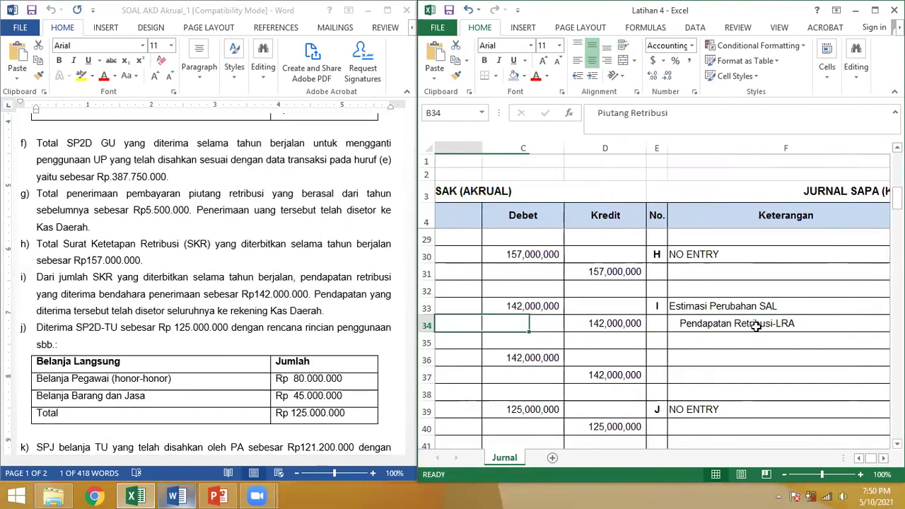
{"action": "key", "text": "Down"}
{"action": "key", "text": "Down"}
{"action": "key", "text": "Right"}
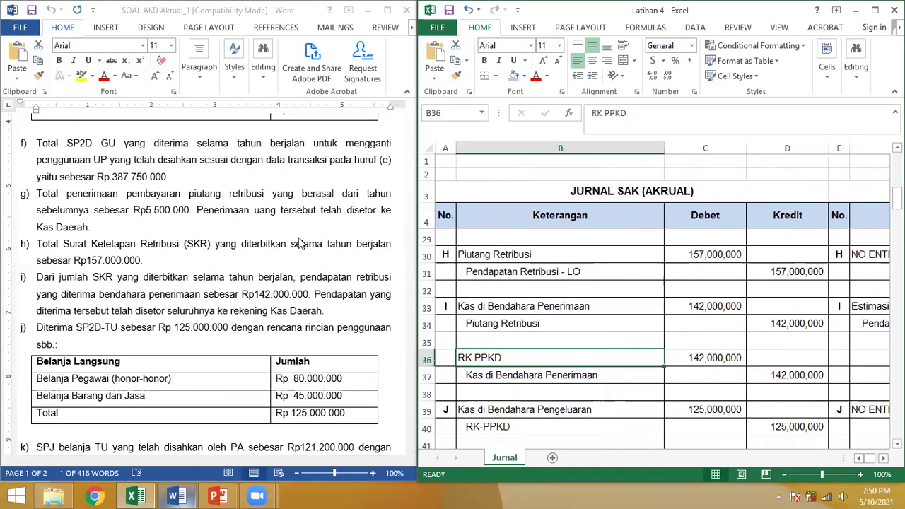
Show items j and k in the problem document, and bring entries J through M of the SAK journal into view.
{"action": "left_click", "coordinate": [339, 212]}
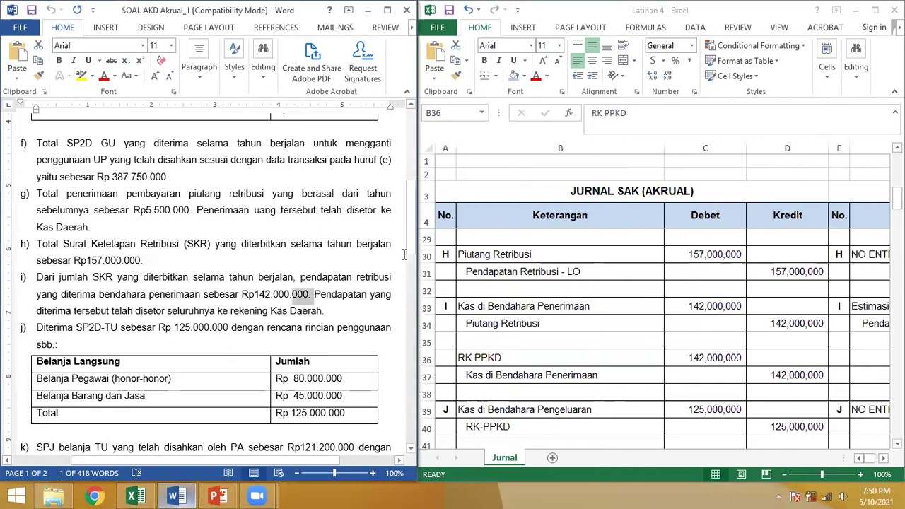
{"action": "left_click_drag", "start_coordinate": [411, 228], "coordinate": [416, 267]}
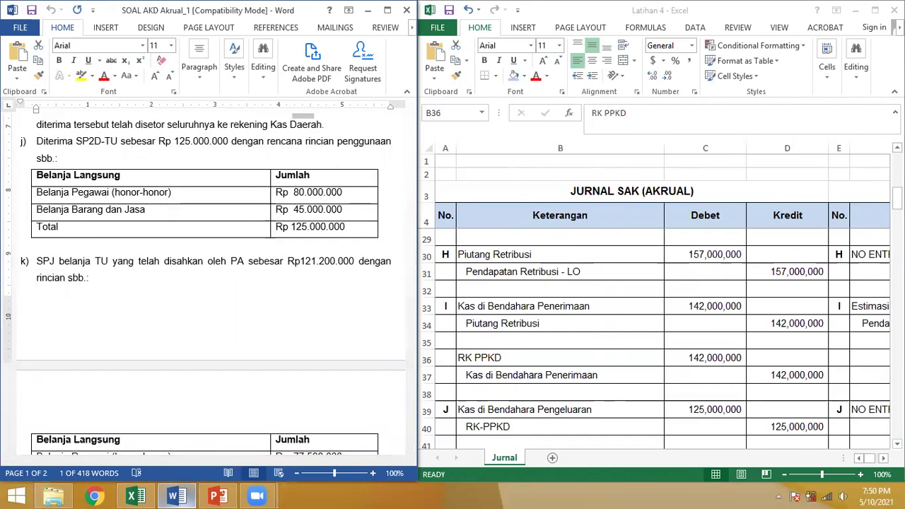
{"action": "left_click", "coordinate": [584, 306]}
{"action": "key", "text": "Down"}
{"action": "key", "text": "Down"}
{"action": "key", "text": "Down"}
{"action": "key", "text": "Down"}
{"action": "key", "text": "Down"}
{"action": "key", "text": "Down"}
{"action": "key", "text": "Down"}
{"action": "key", "text": "Down"}
{"action": "key", "text": "Down"}
{"action": "key", "text": "Down"}
{"action": "key", "text": "Down"}
{"action": "key", "text": "Down"}
{"action": "key", "text": "Down"}
{"action": "key", "text": "Down"}
{"action": "key", "text": "Down"}
{"action": "key", "text": "Down"}
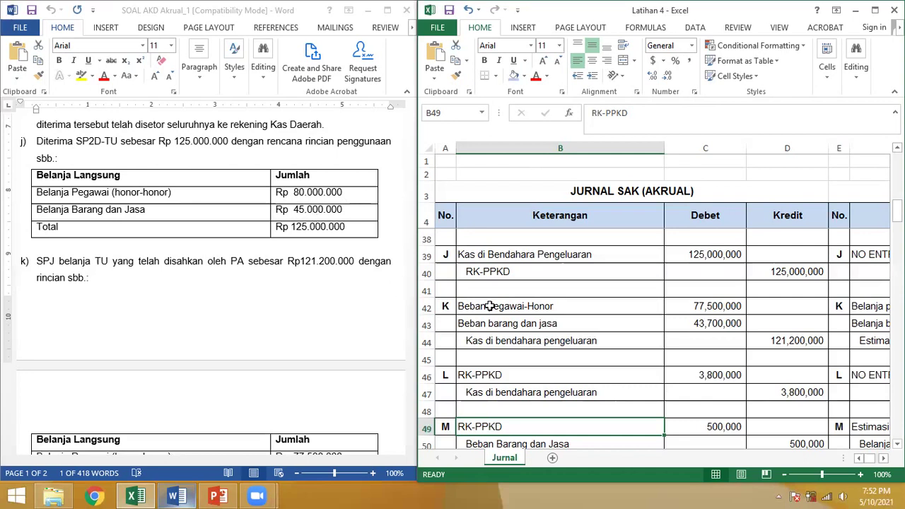
Examine entry J's Kas di Bendahara Pengeluaran and RK-PPKD accounts in the SAK journal, and check entry J in the SAPA journal.
{"action": "left_click", "coordinate": [490, 255]}
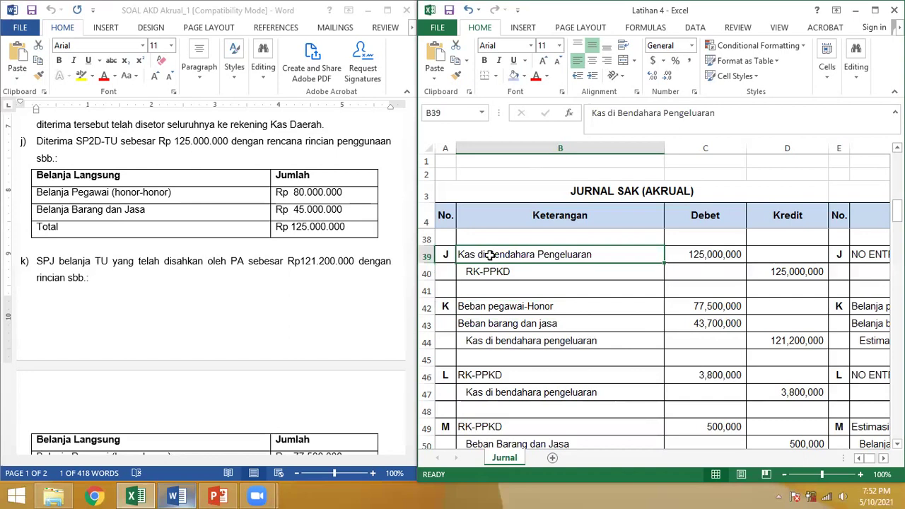
{"action": "left_click_drag", "start_coordinate": [490, 259], "coordinate": [491, 268]}
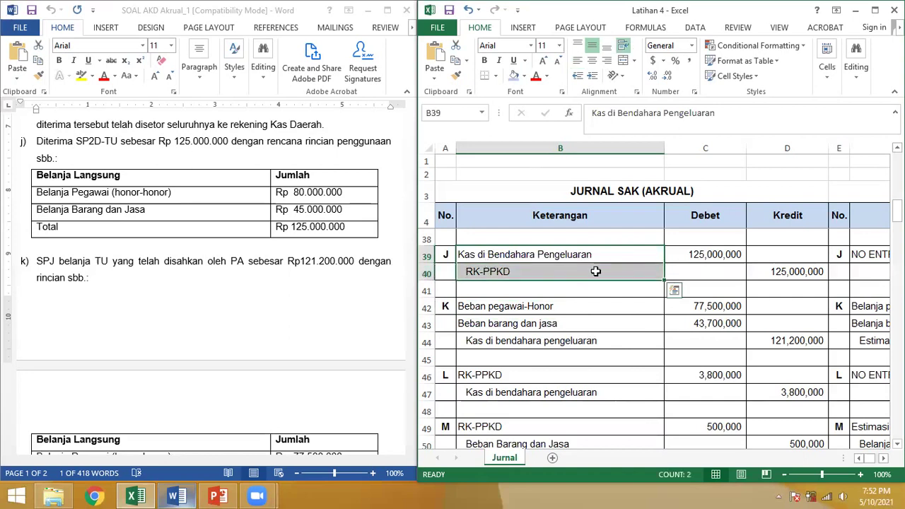
{"action": "left_click", "coordinate": [788, 255]}
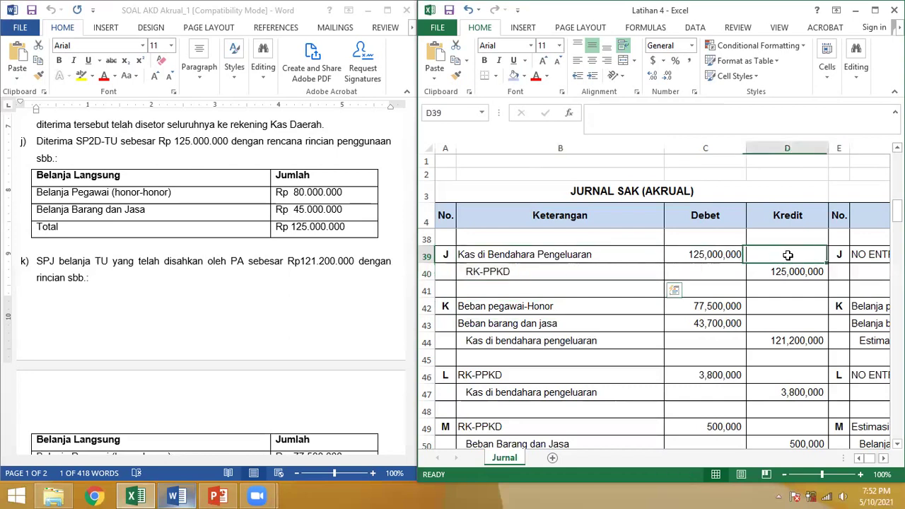
{"action": "key", "text": "Right"}
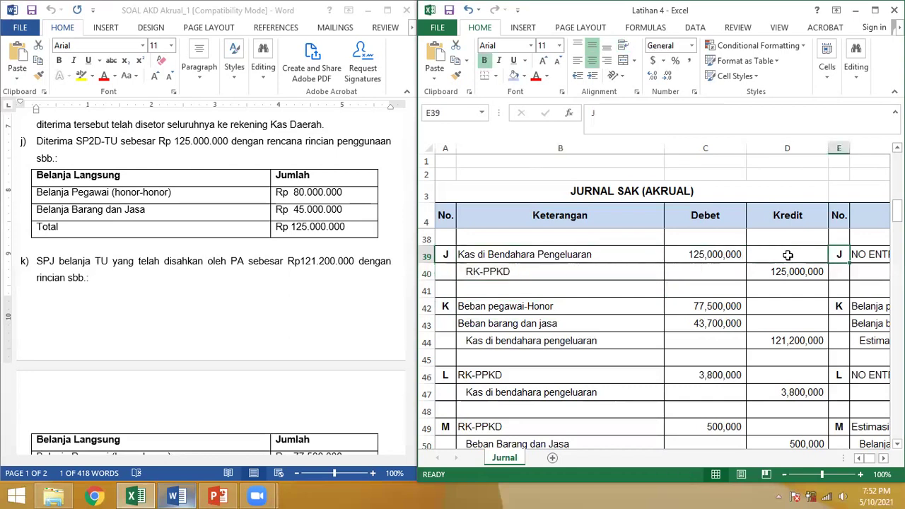
{"action": "key", "text": "Right"}
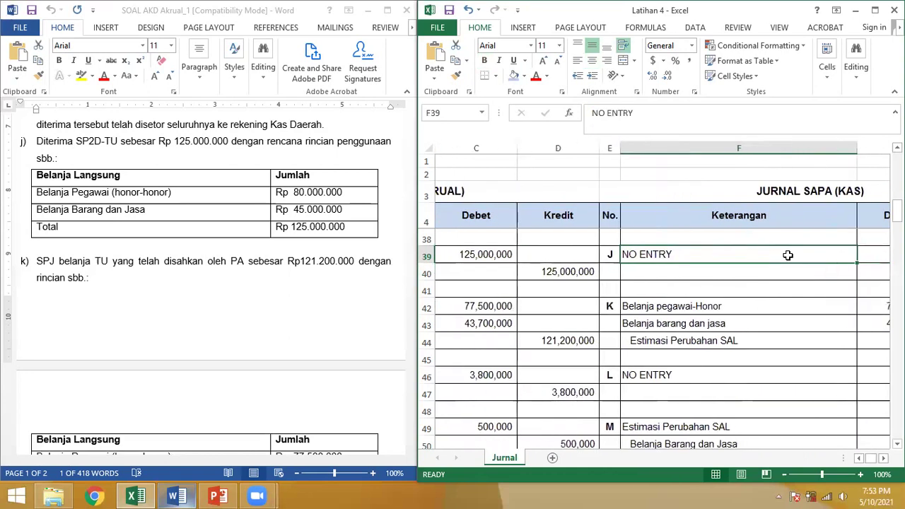
Compare entry J's debit and credit amounts in the SAK journal with the Jumlah amounts in item j's table by selecting them.
{"action": "key", "text": "Left"}
{"action": "key", "text": "Left"}
{"action": "key", "text": "Left"}
{"action": "key", "text": "Left"}
{"action": "key", "text": "Left"}
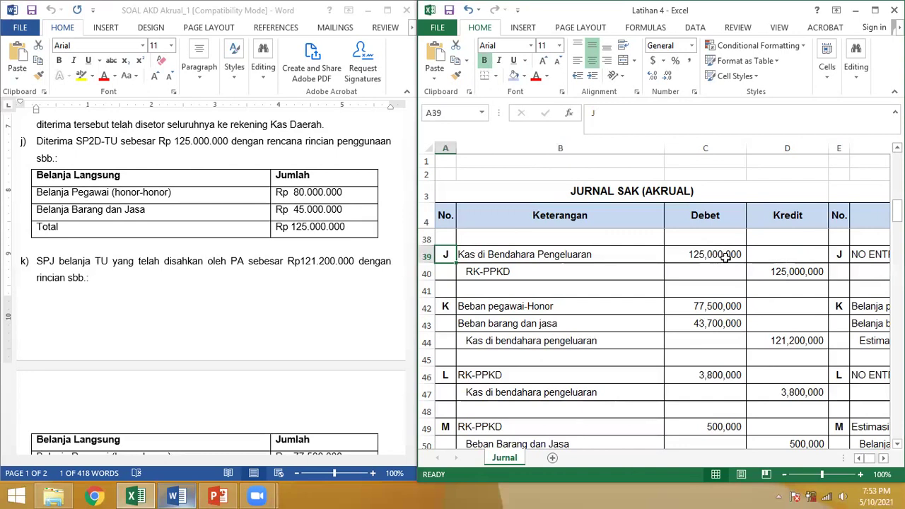
{"action": "left_click_drag", "start_coordinate": [726, 257], "coordinate": [753, 270]}
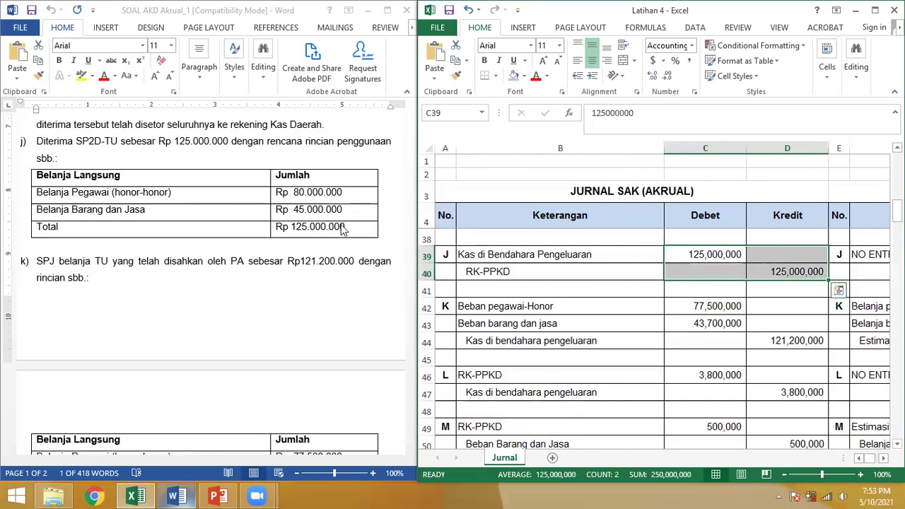
{"action": "left_click_drag", "start_coordinate": [350, 237], "coordinate": [282, 201]}
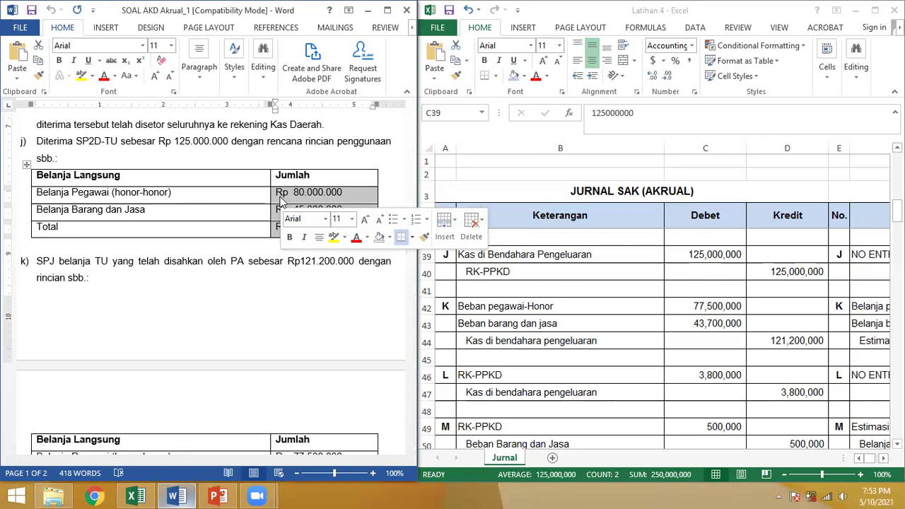
Read item k on the approved TU spending in the problem document by selecting its text, and show its spending table.
{"action": "left_click", "coordinate": [222, 266]}
{"action": "mouse_move", "coordinate": [414, 271]}
{"action": "left_mouse_down"}
{"action": "mouse_move", "coordinate": [414, 288]}
{"action": "mouse_move", "coordinate": [411, 276]}
{"action": "left_mouse_up"}
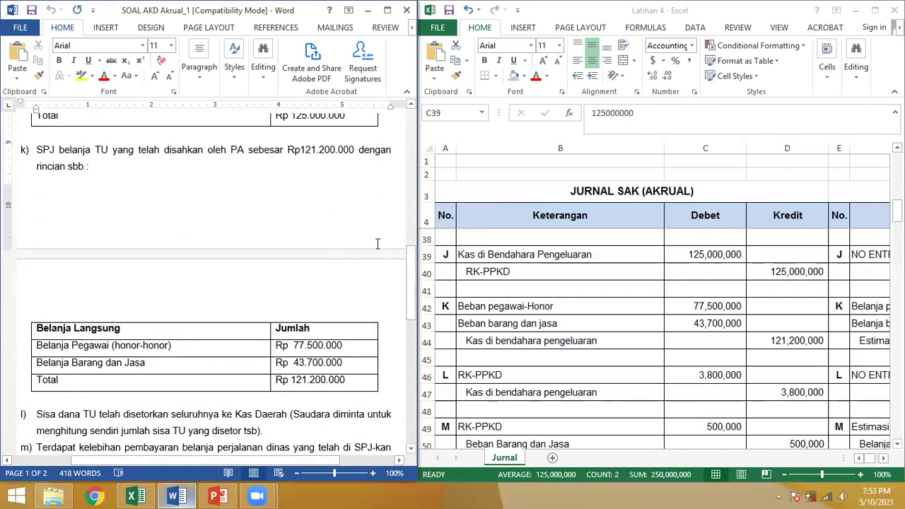
{"action": "left_click_drag", "start_coordinate": [410, 274], "coordinate": [410, 268]}
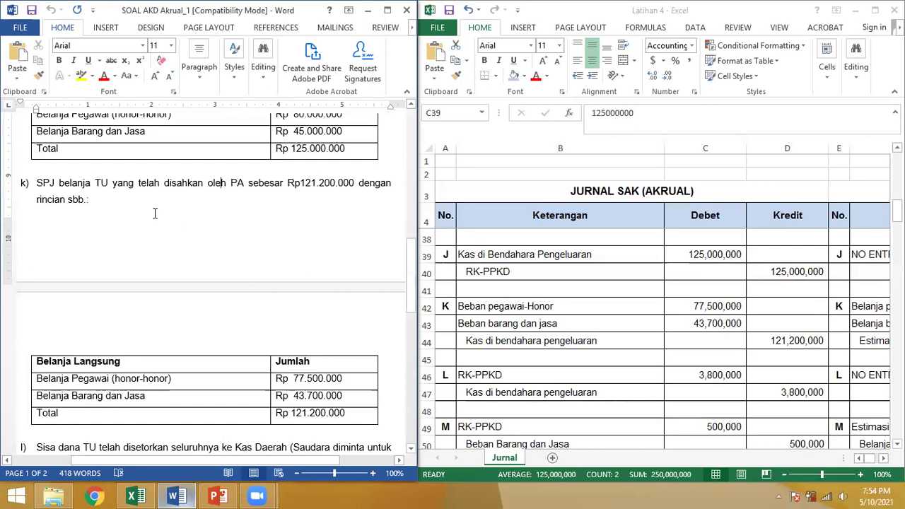
{"action": "left_click_drag", "start_coordinate": [34, 181], "coordinate": [142, 207]}
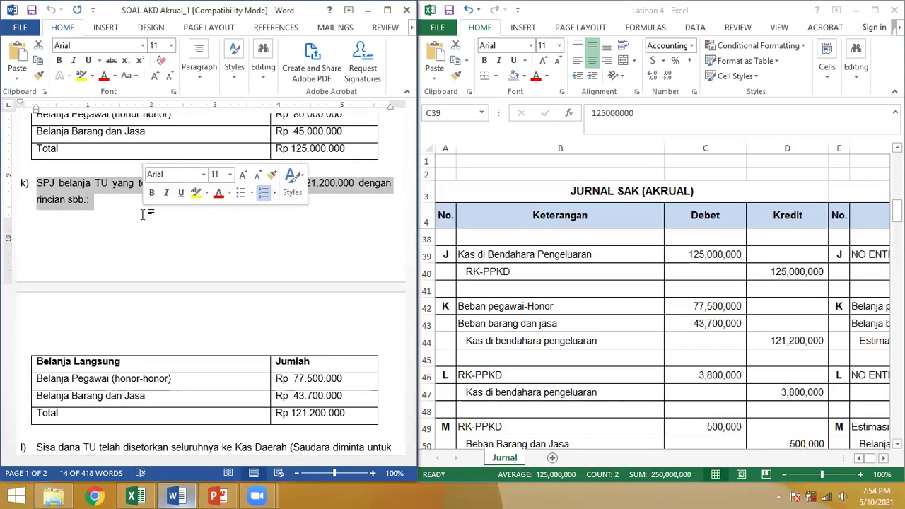
{"action": "left_click_drag", "start_coordinate": [409, 278], "coordinate": [409, 288]}
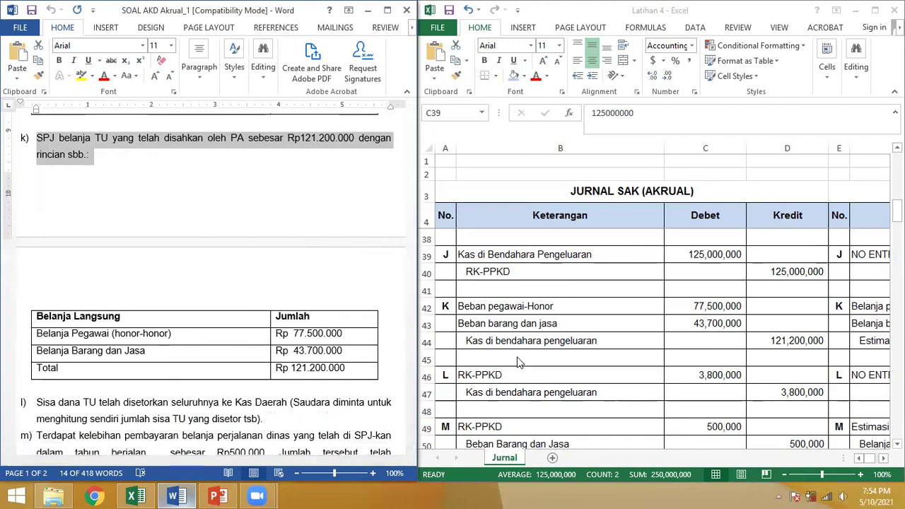
Examine entry K's expense and cash accounts in the SAK journal, comparing Beban pegawai-Honor with the Belanja Pegawai amount in item k's table.
{"action": "left_click", "coordinate": [517, 356]}
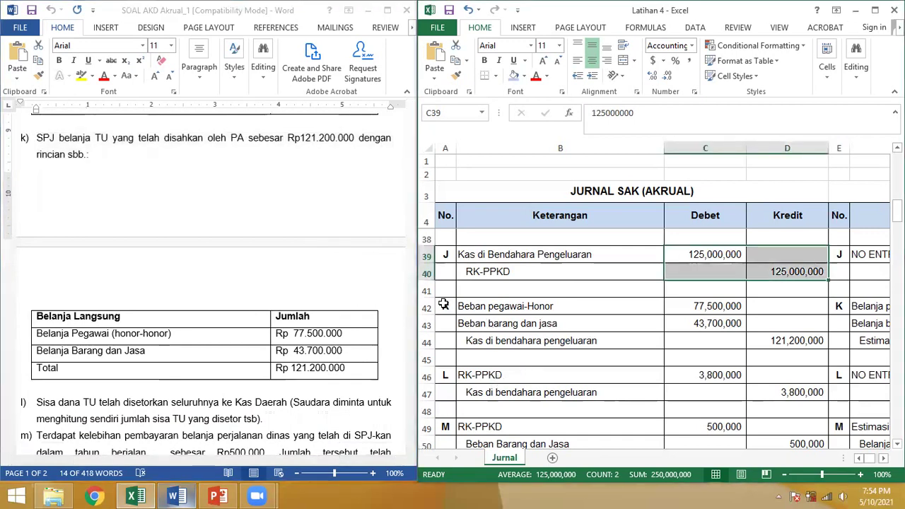
{"action": "left_click", "coordinate": [471, 309]}
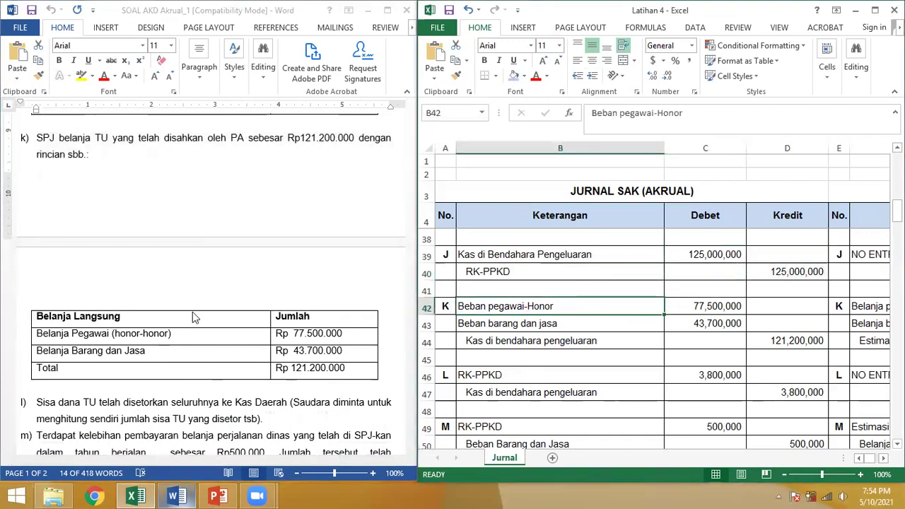
{"action": "double_click", "coordinate": [318, 333]}
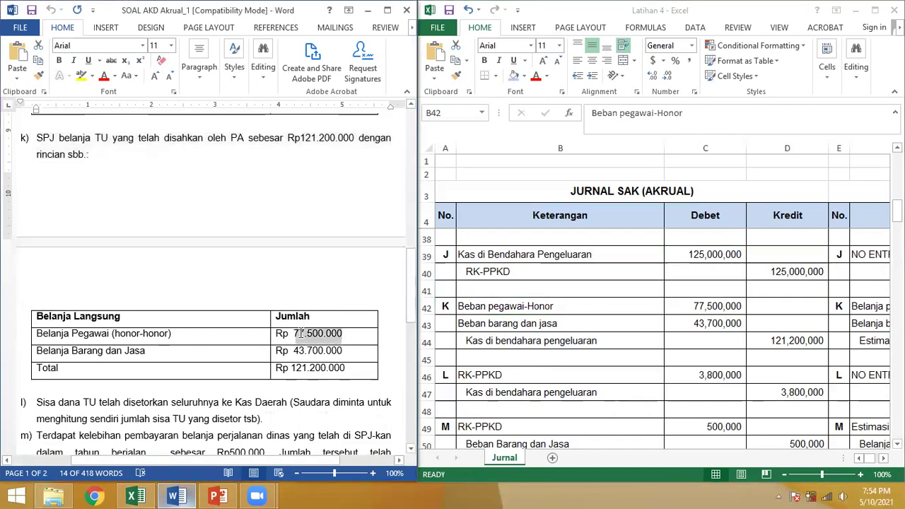
{"action": "left_click", "coordinate": [475, 318]}
{"action": "left_click", "coordinate": [474, 320]}
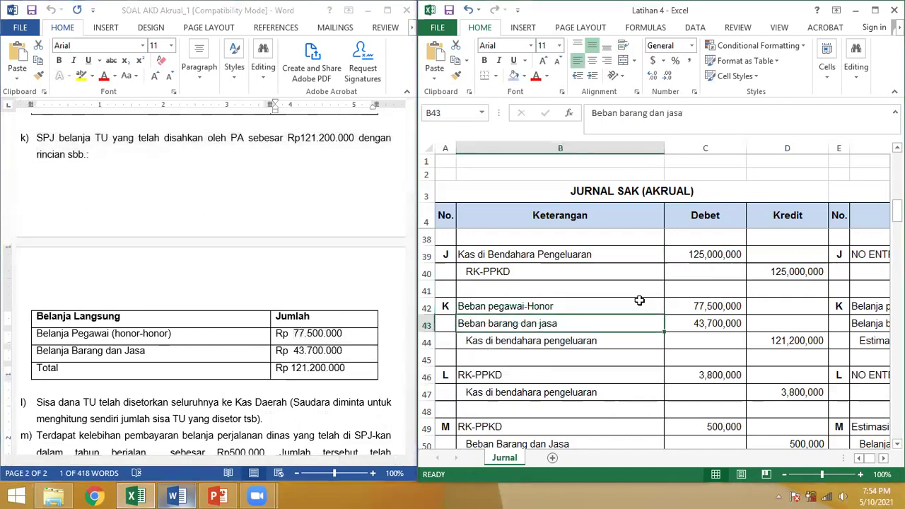
{"action": "left_click", "coordinate": [473, 341]}
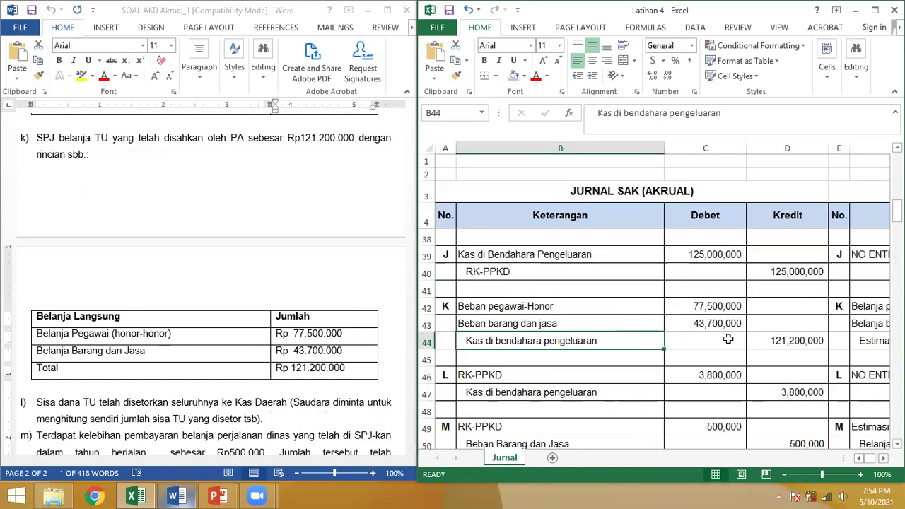
Check entry K's Belanja pegawai-Honor in the SAPA journal, and return to Beban pegawai-Honor in the SAK journal.
{"action": "left_click", "coordinate": [851, 307]}
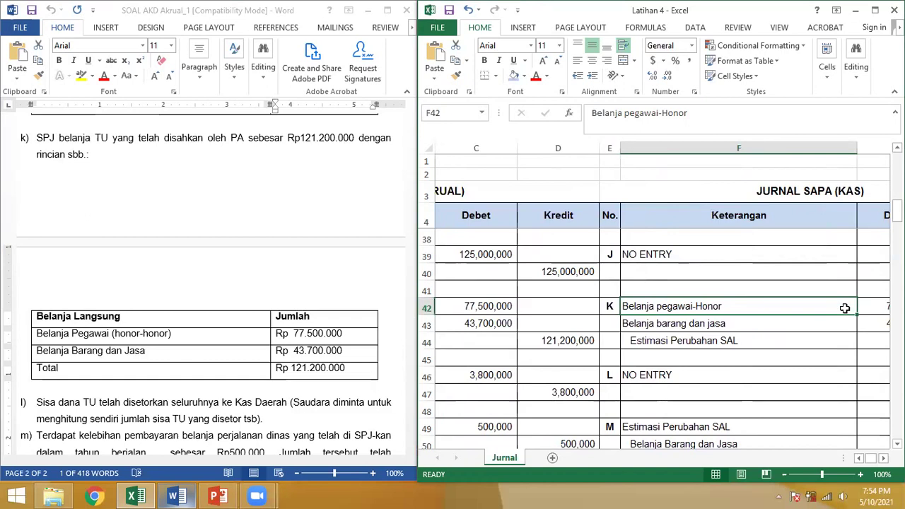
{"action": "key", "text": "Left"}
{"action": "key", "text": "Left"}
{"action": "key", "text": "Left"}
{"action": "key", "text": "Left"}
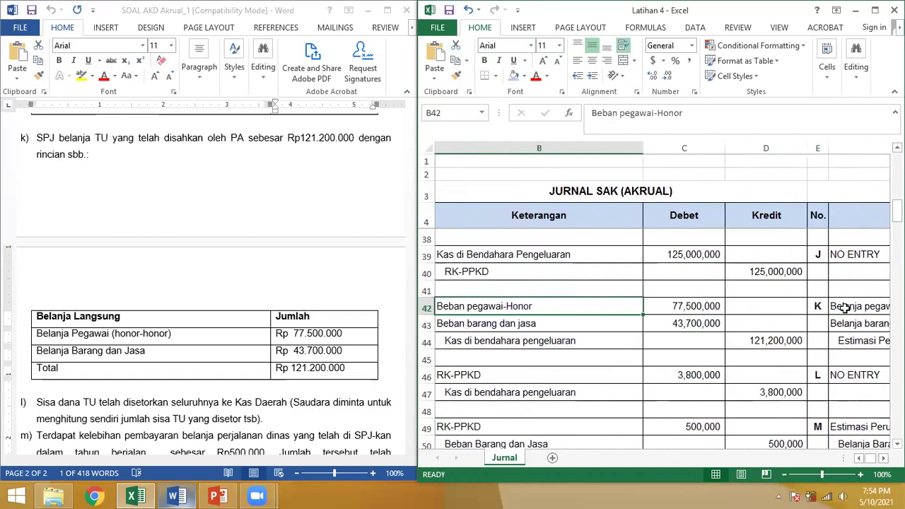
Bring entries L through O of the SAK journal into view.
{"action": "key", "text": "Down"}
{"action": "key", "text": "Down"}
{"action": "key", "text": "Down"}
{"action": "key", "text": "Down"}
{"action": "key", "text": "Down"}
{"action": "key", "text": "Down"}
{"action": "key", "text": "Down"}
{"action": "key", "text": "Down"}
{"action": "key", "text": "Down"}
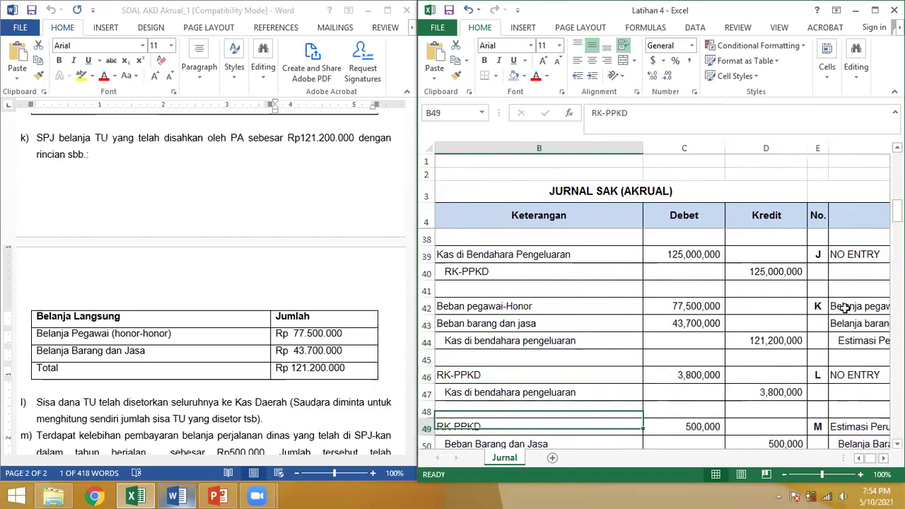
{"action": "key", "text": "Down"}
{"action": "key", "text": "Down"}
{"action": "key", "text": "Down"}
{"action": "key", "text": "Down"}
{"action": "key", "text": "Down"}
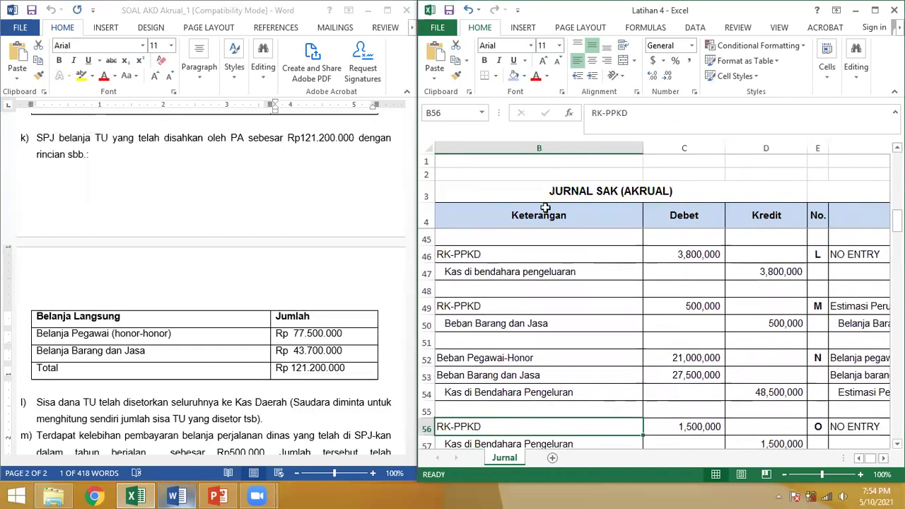
Show items l through n in the problem document, and select item l's text on depositing the remaining TU funds.
{"action": "double_click", "coordinate": [318, 333]}
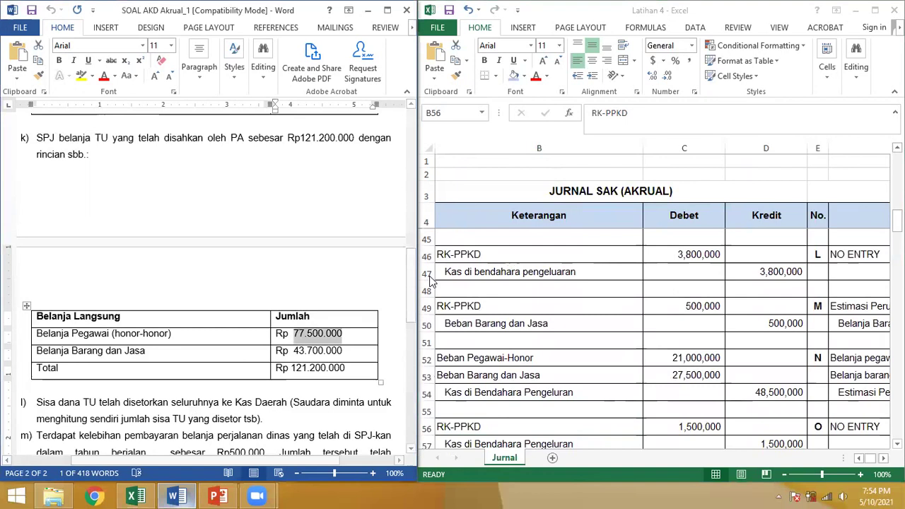
{"action": "left_click_drag", "start_coordinate": [414, 276], "coordinate": [414, 300]}
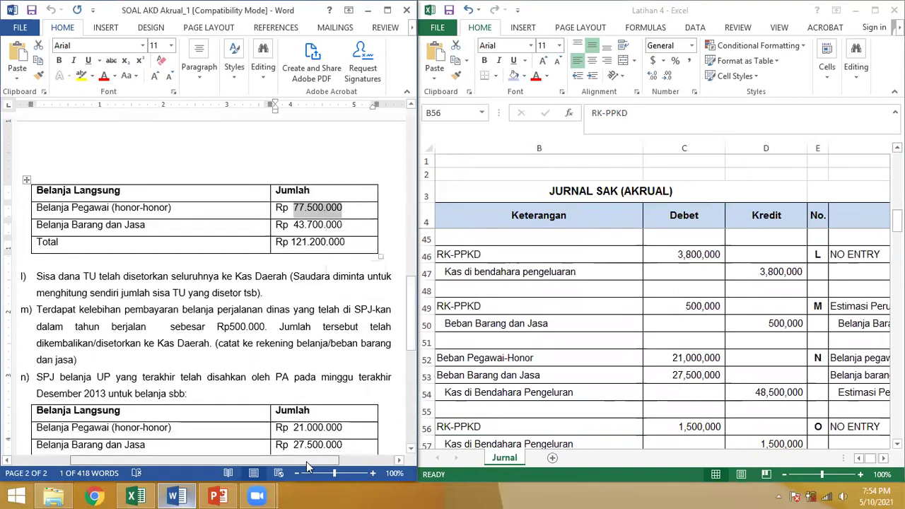
{"action": "left_click_drag", "start_coordinate": [304, 461], "coordinate": [297, 460]}
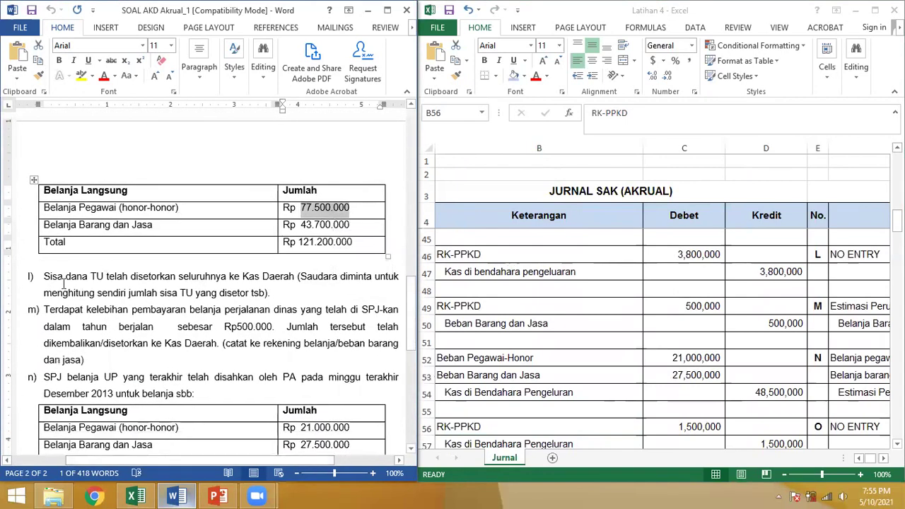
{"action": "left_click", "coordinate": [460, 297]}
{"action": "left_click", "coordinate": [520, 310]}
{"action": "key", "text": "Left"}
{"action": "left_click", "coordinate": [60, 291]}
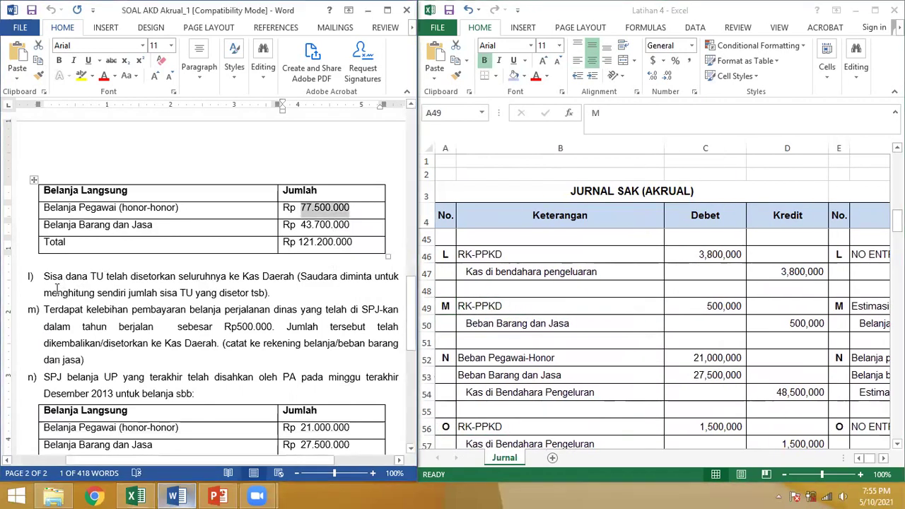
{"action": "left_click_drag", "start_coordinate": [44, 277], "coordinate": [271, 293]}
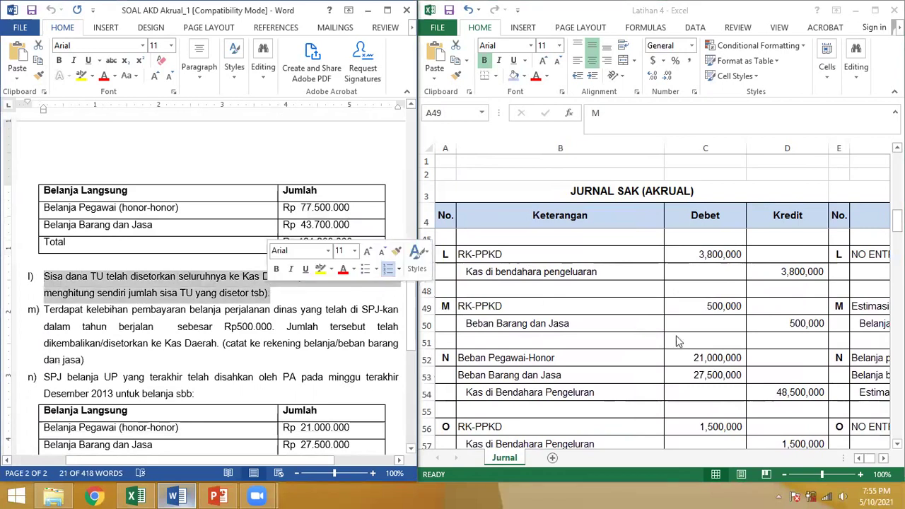
Go back to entries J and K in the SAK journal, and examine entry J's RK-PPKD credit and entry K's cash credit.
{"action": "left_click", "coordinate": [724, 266]}
{"action": "key", "text": "Up"}
{"action": "key", "text": "Up"}
{"action": "key", "text": "Up"}
{"action": "key", "text": "Up"}
{"action": "key", "text": "Up"}
{"action": "key", "text": "Up"}
{"action": "key", "text": "Up"}
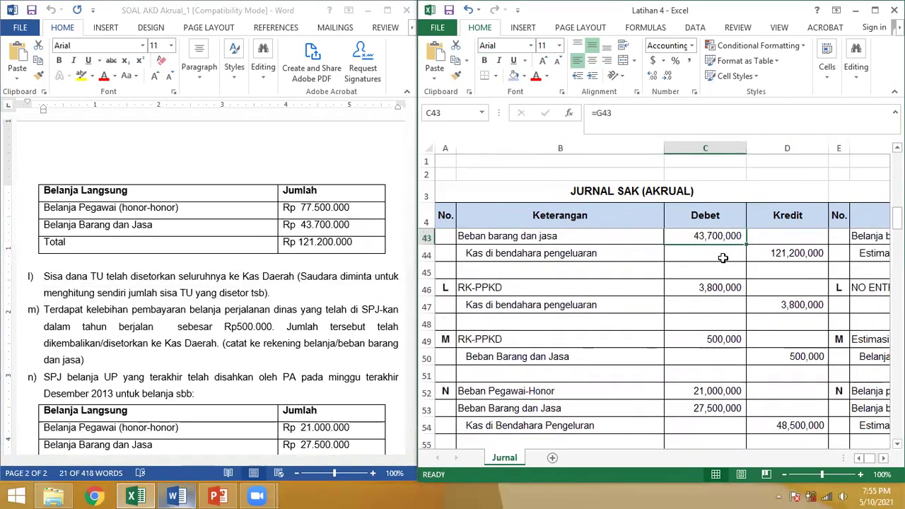
{"action": "key", "text": "Up"}
{"action": "left_click", "coordinate": [782, 254]}
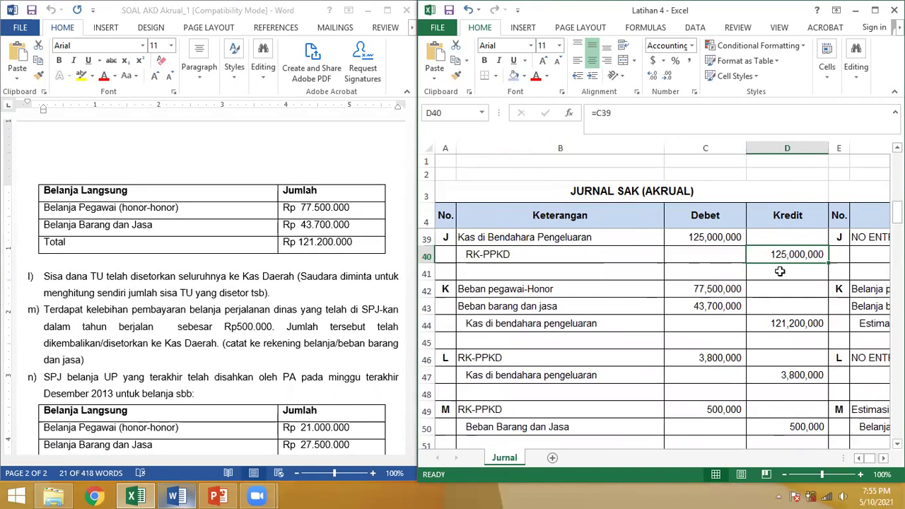
{"action": "left_click", "coordinate": [785, 324]}
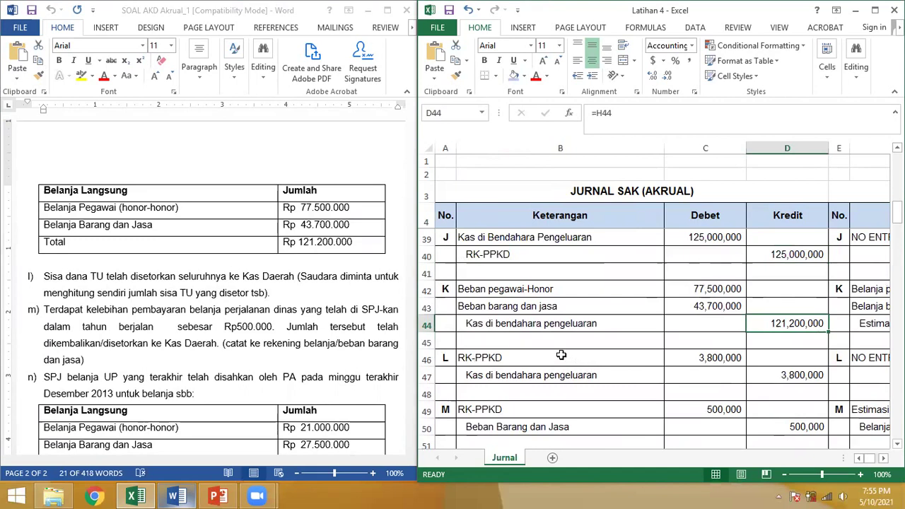
Select entry L's two accounts in the SAK journal, and trace its RK-PPKD debit back to the credits of entries J and K.
{"action": "left_click_drag", "start_coordinate": [559, 358], "coordinate": [555, 375]}
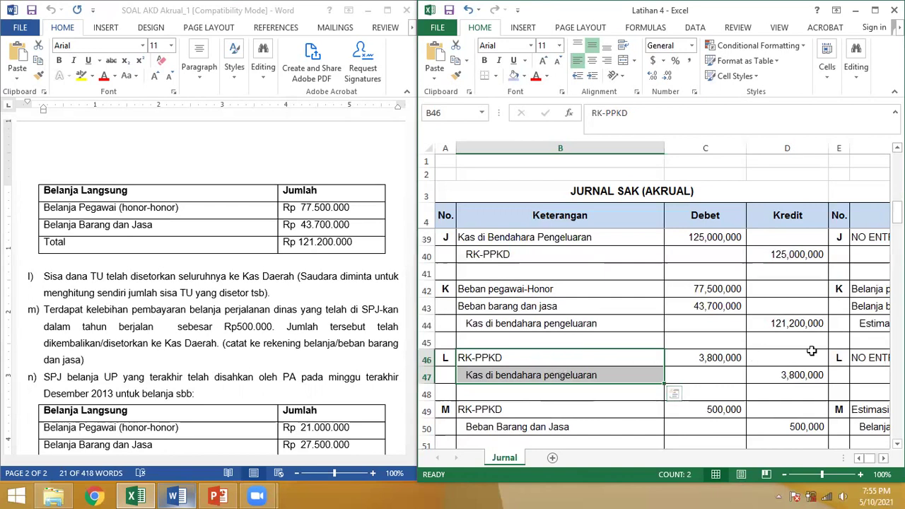
{"action": "left_click", "coordinate": [798, 254]}
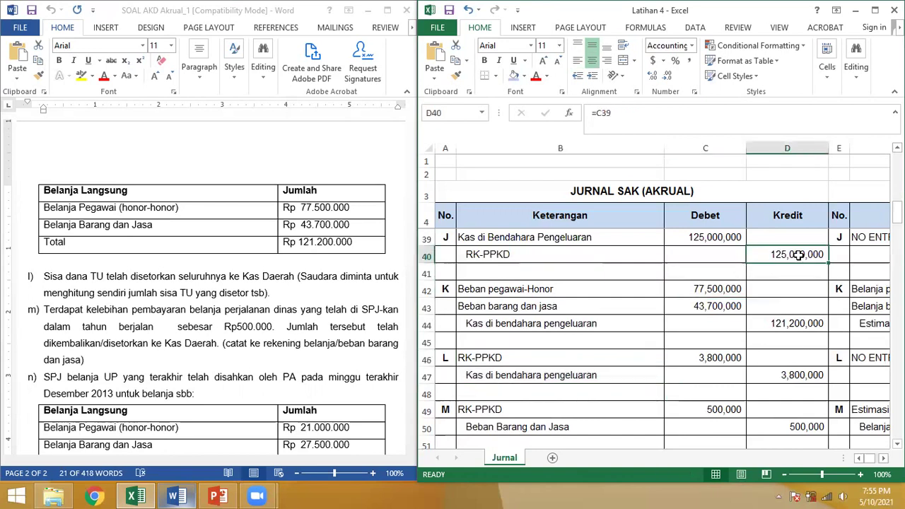
{"action": "left_click", "coordinate": [787, 323]}
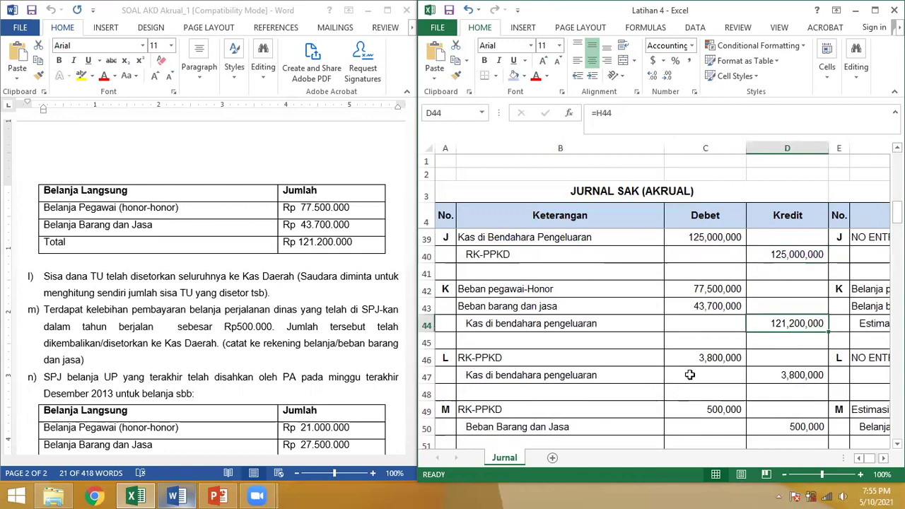
{"action": "left_click", "coordinate": [705, 358]}
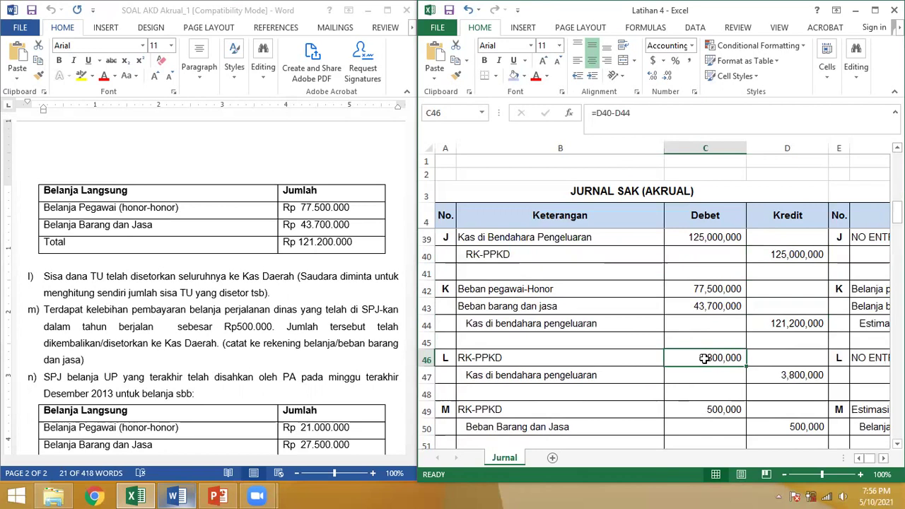
Bring entries M through P of the SAK journal into view.
{"action": "key", "text": "Down"}
{"action": "key", "text": "Down"}
{"action": "key", "text": "Down"}
{"action": "key", "text": "Down"}
{"action": "key", "text": "Down"}
{"action": "key", "text": "Down"}
{"action": "key", "text": "Down"}
{"action": "key", "text": "Down"}
{"action": "key", "text": "Down"}
{"action": "key", "text": "Down"}
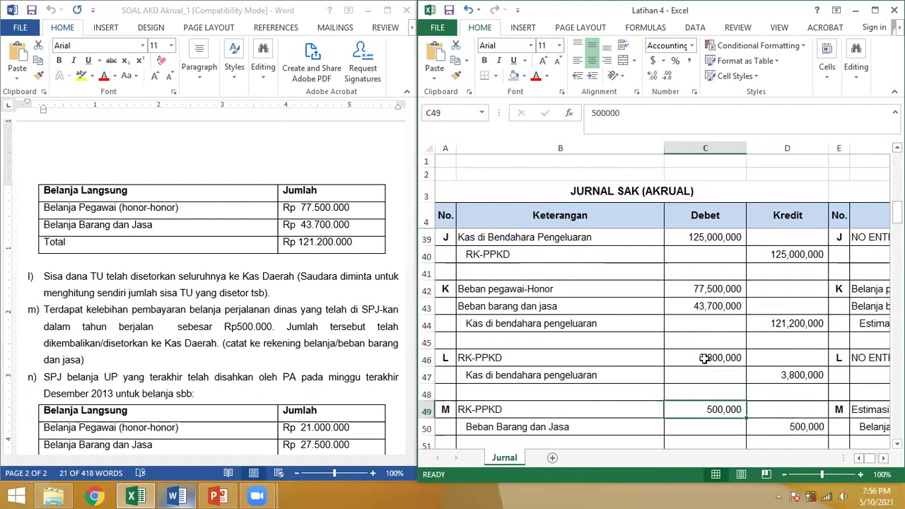
{"action": "key", "text": "Down"}
{"action": "key", "text": "Down"}
{"action": "key", "text": "Down"}
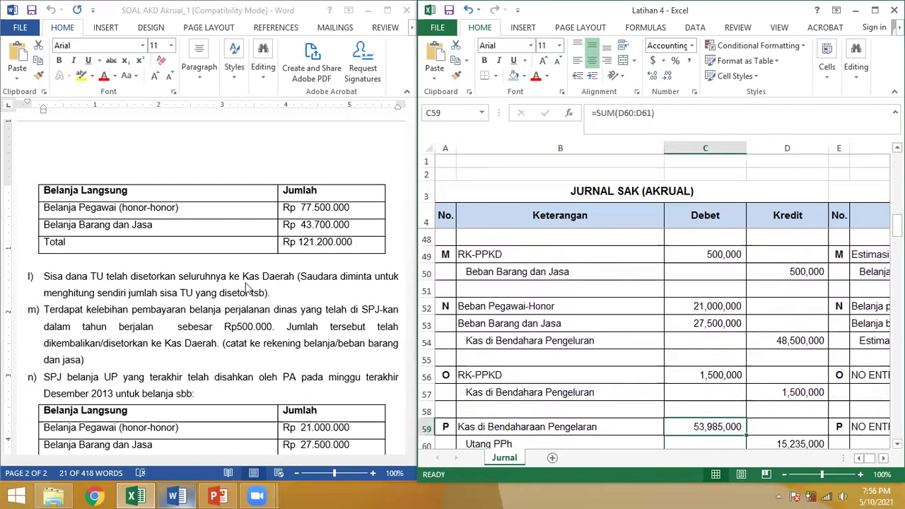
Select the opening words of item m in the problem document, and select entry M's RK-PPKD account in the SAK journal.
{"action": "left_click_drag", "start_coordinate": [44, 277], "coordinate": [261, 316]}
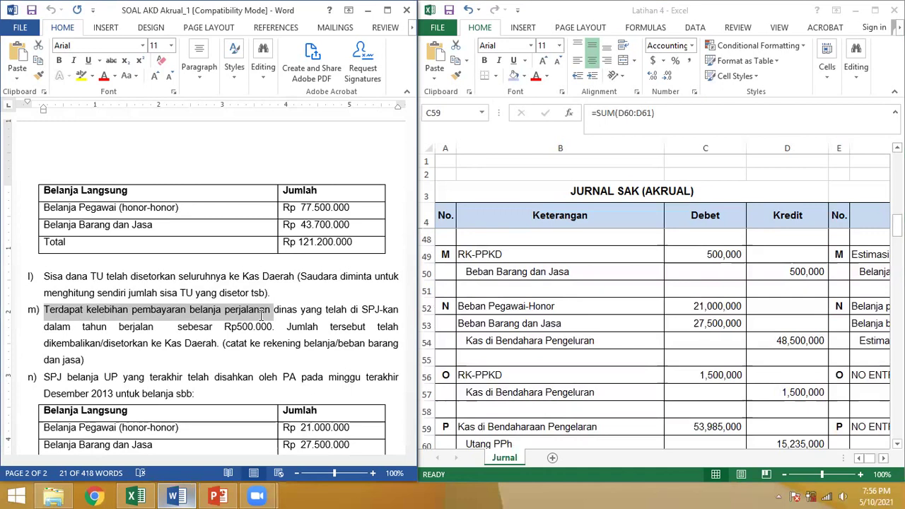
{"action": "left_click_drag", "start_coordinate": [261, 316], "coordinate": [262, 317]}
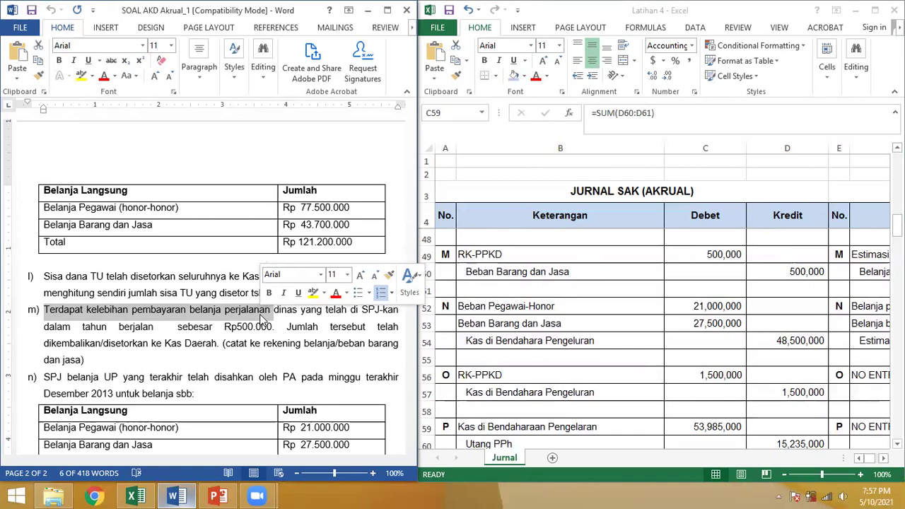
{"action": "left_click", "coordinate": [407, 309]}
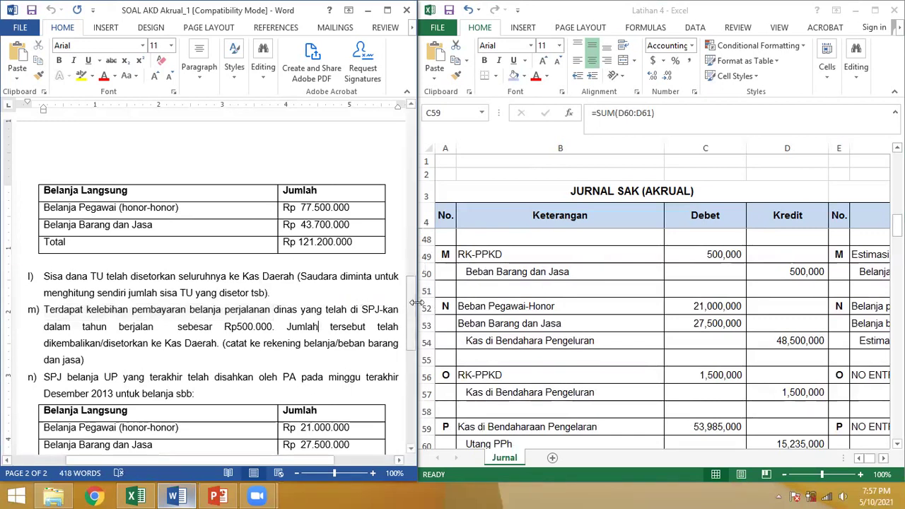
{"action": "left_click_drag", "start_coordinate": [414, 309], "coordinate": [414, 315]}
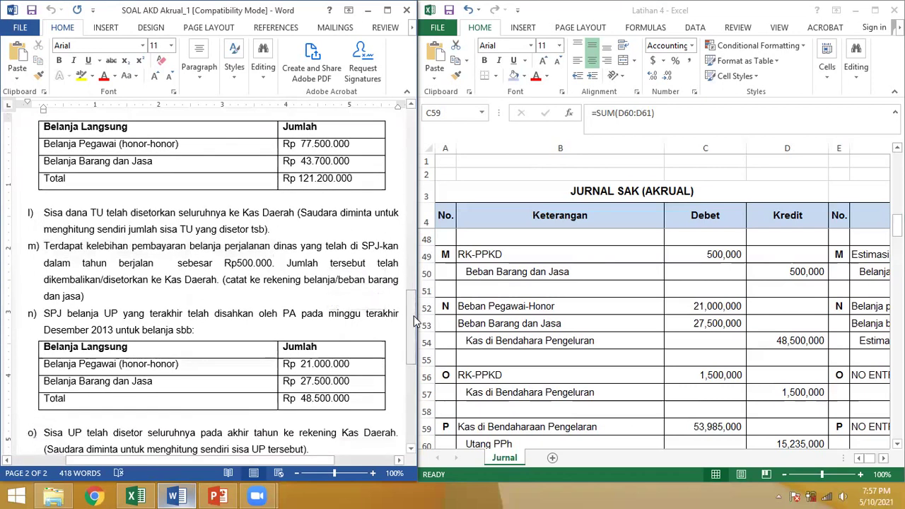
{"action": "left_click", "coordinate": [494, 255]}
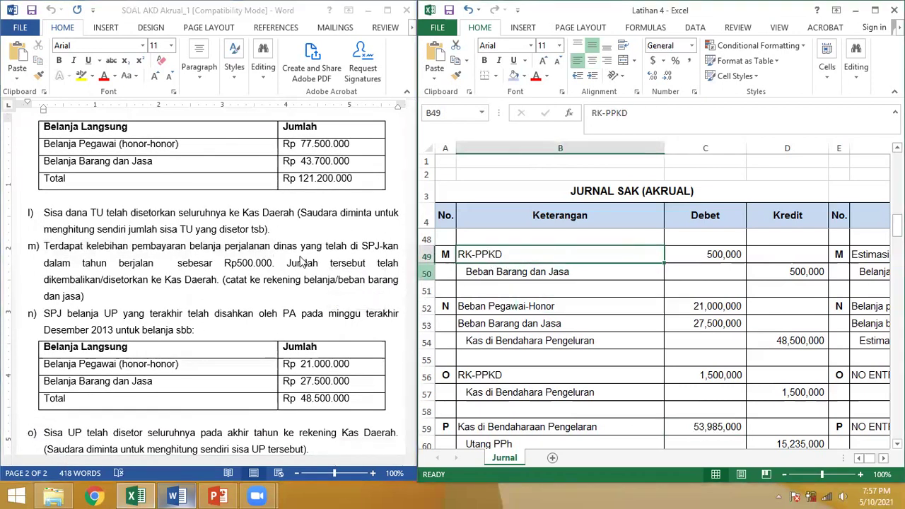
{"action": "left_click", "coordinate": [174, 247]}
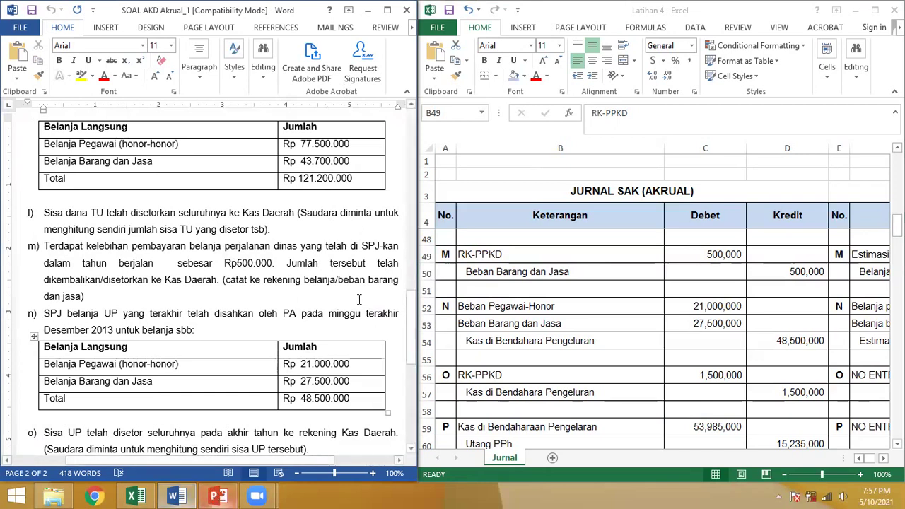
Switch to the PowerPoint deck and browse to slide 24, Jurnal Koreksi Belanja/Beban, on corrections of current-year errors.
{"action": "left_click", "coordinate": [216, 496]}
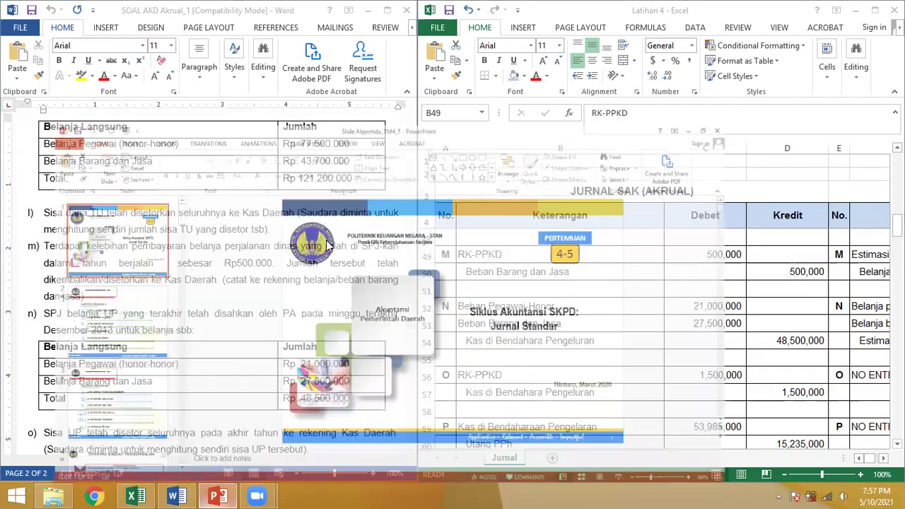
{"action": "left_click", "coordinate": [115, 253]}
{"action": "key", "text": "Down"}
{"action": "key", "text": "Down"}
{"action": "key", "text": "Down"}
{"action": "key", "text": "Down"}
{"action": "key", "text": "Down"}
{"action": "key", "text": "Down"}
{"action": "key", "text": "Down"}
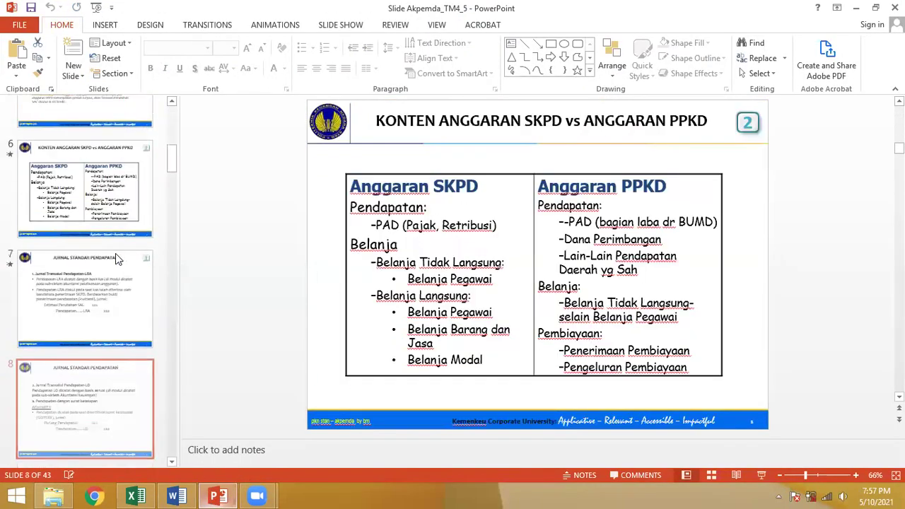
{"action": "key", "text": "Down"}
{"action": "key", "text": "Down"}
{"action": "key", "text": "Down"}
{"action": "key", "text": "Down"}
{"action": "key", "text": "Down"}
{"action": "key", "text": "Down"}
{"action": "key", "text": "Down"}
{"action": "key", "text": "Down"}
{"action": "key", "text": "Down"}
{"action": "key", "text": "Down"}
{"action": "key", "text": "Down"}
{"action": "key", "text": "Down"}
{"action": "key", "text": "Down"}
{"action": "key", "text": "Down"}
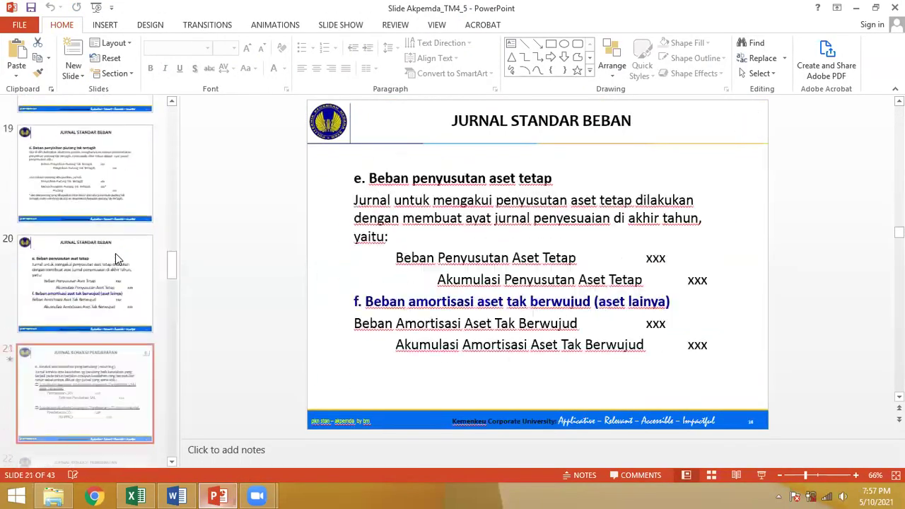
{"action": "key", "text": "Down"}
{"action": "key", "text": "Down"}
{"action": "key", "text": "Up"}
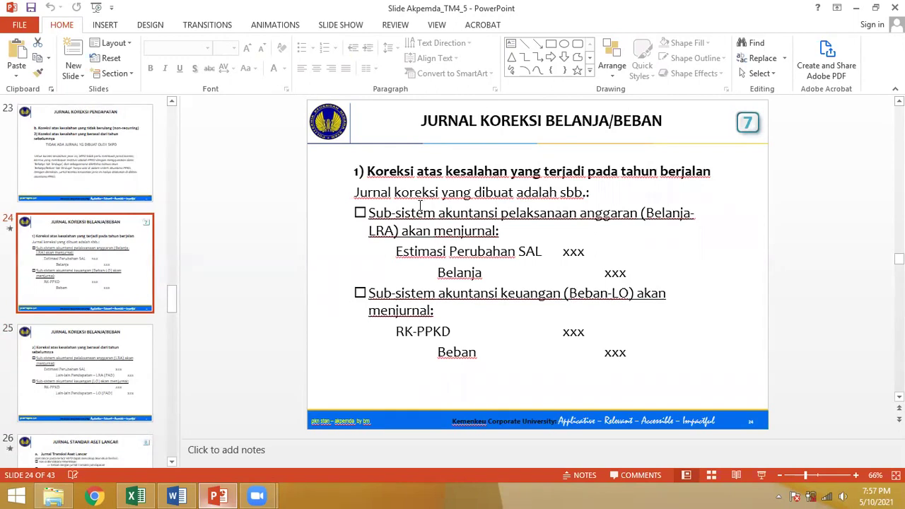
Select slide 24's Estimasi Perubahan SAL and RK-PPKD correction journal lines, and return to the Excel journal.
{"action": "mouse_move", "coordinate": [396, 252]}
{"action": "left_mouse_down"}
{"action": "mouse_move", "coordinate": [497, 290]}
{"action": "mouse_move", "coordinate": [491, 297]}
{"action": "left_mouse_up"}
{"action": "left_click_drag", "start_coordinate": [482, 352], "coordinate": [371, 311]}
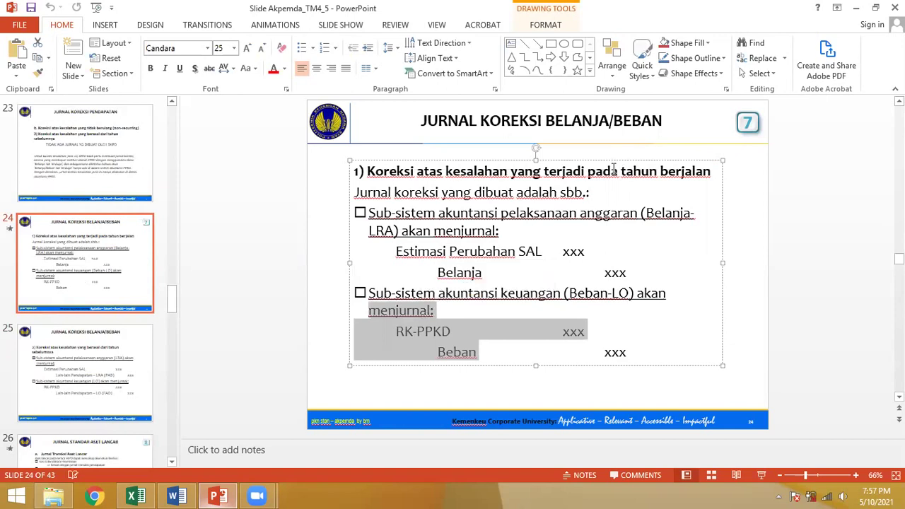
{"action": "left_click", "coordinate": [855, 8]}
Write a scratch journal beside the SAPA journal, with BEBAN PERJADIN in J49 and an indented RK-PPKD in J50.
{"action": "key", "text": "Right"}
{"action": "key", "text": "Right"}
{"action": "key", "text": "Right"}
{"action": "key", "text": "Right"}
{"action": "key", "text": "Right"}
{"action": "key", "text": "Right"}
{"action": "key", "text": "Right"}
{"action": "key", "text": "Right"}
{"action": "key", "text": "Right"}
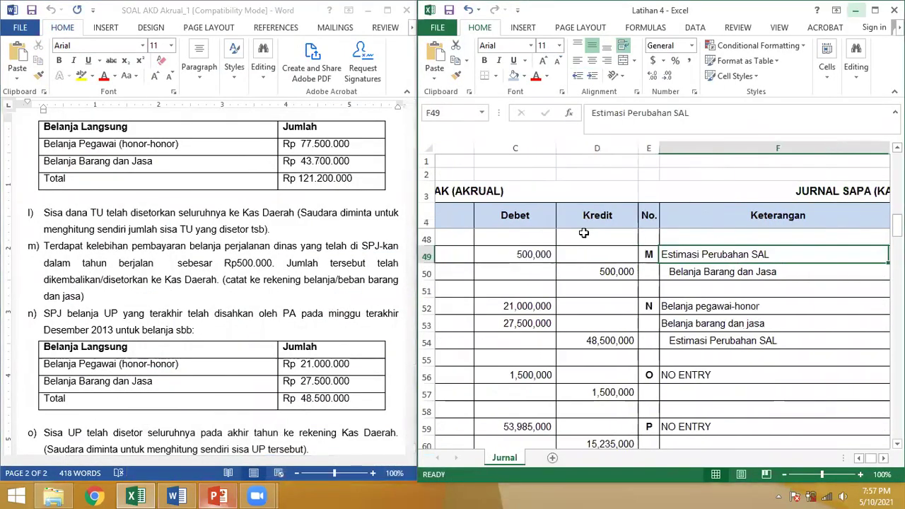
{"action": "key", "text": "Left"}
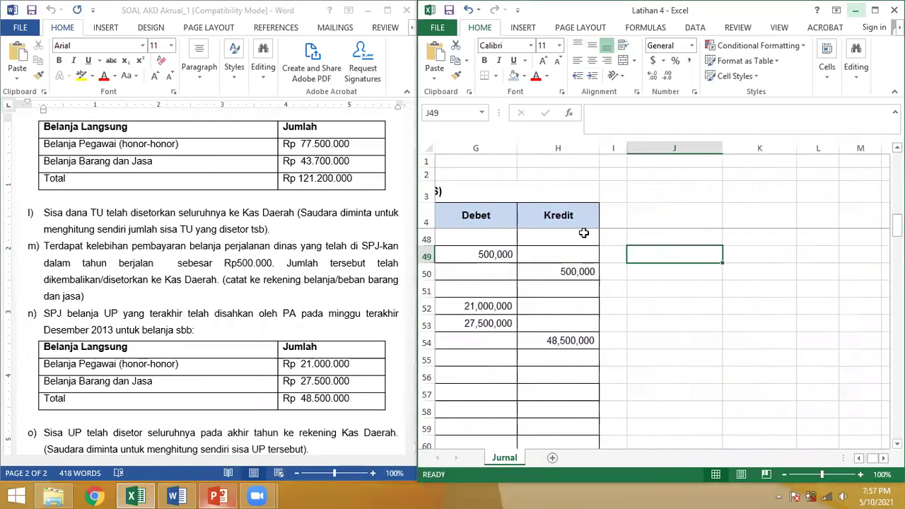
{"action": "type", "text": "BEBAN PERJADIN"}
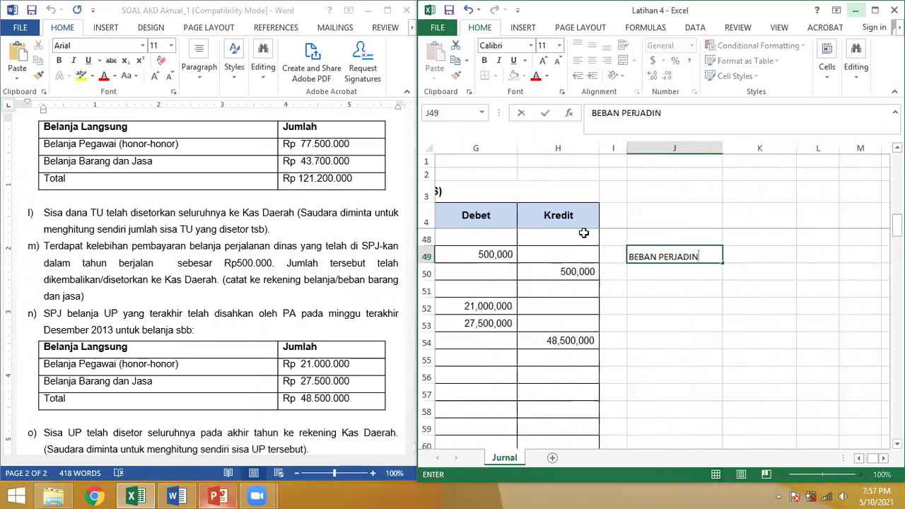
{"action": "key", "text": "Return"}
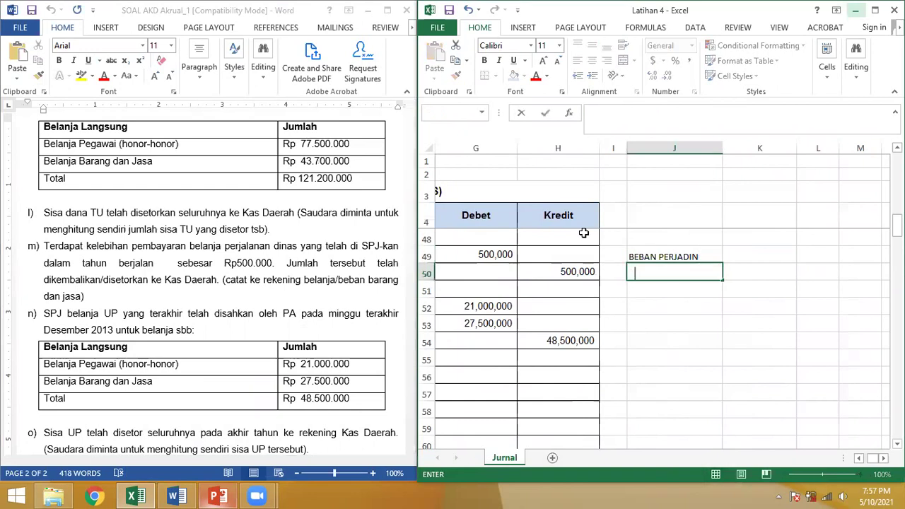
{"action": "type", "text": "RK-PPKD"}
{"action": "key", "text": "Return"}
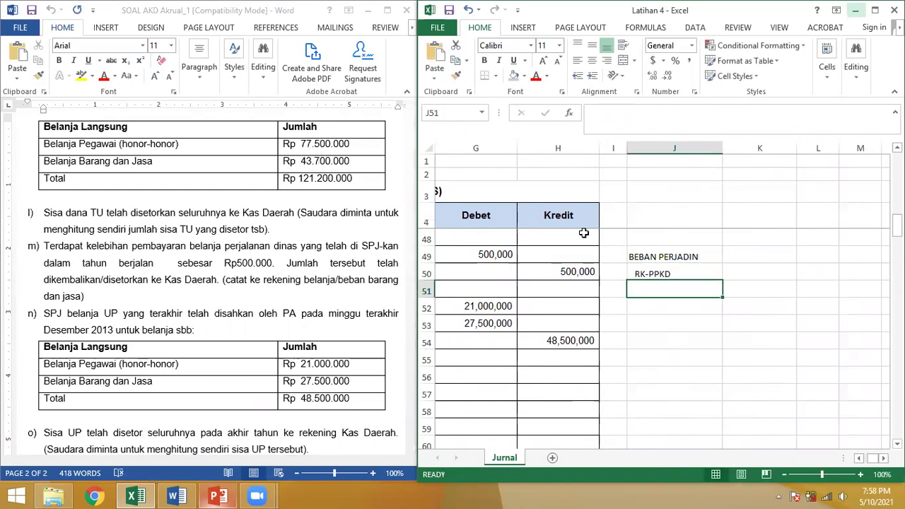
Replace the scratch journal's credit account in J50 with an indented KAS DI BP.
{"action": "key", "text": "Up"}
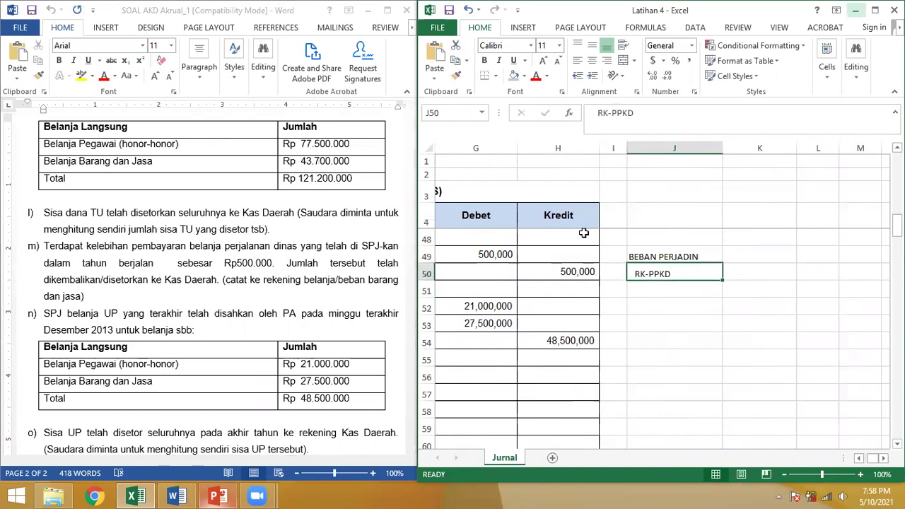
{"action": "key", "text": "Up"}
{"action": "key", "text": "Down"}
{"action": "key", "text": "Delete"}
{"action": "type", "text": "KAS D"}
{"action": "key", "text": "BackSpace"}
{"action": "key", "text": "BackSpace"}
{"action": "key", "text": "BackSpace"}
{"action": "key", "text": "BackSpace"}
{"action": "key", "text": "BackSpace"}
{"action": "type", "text": "KAS DI BP"}
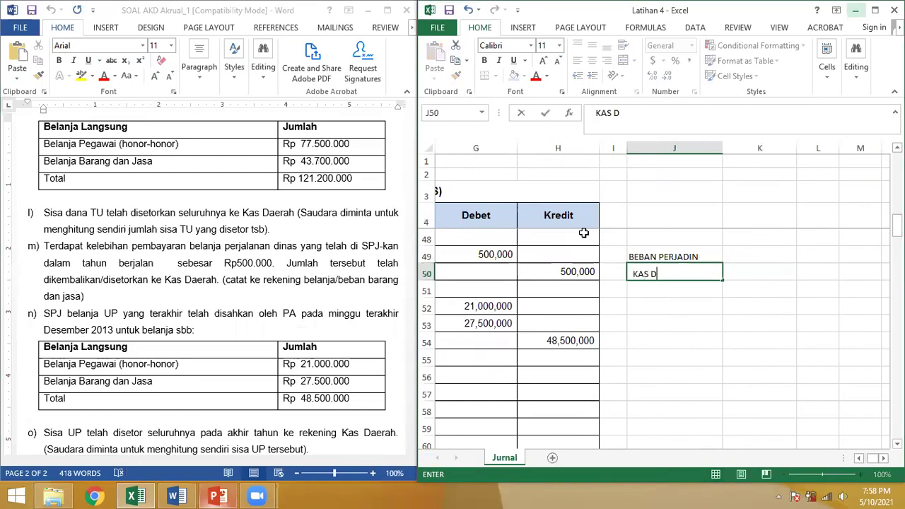
{"action": "key", "text": "Return"}
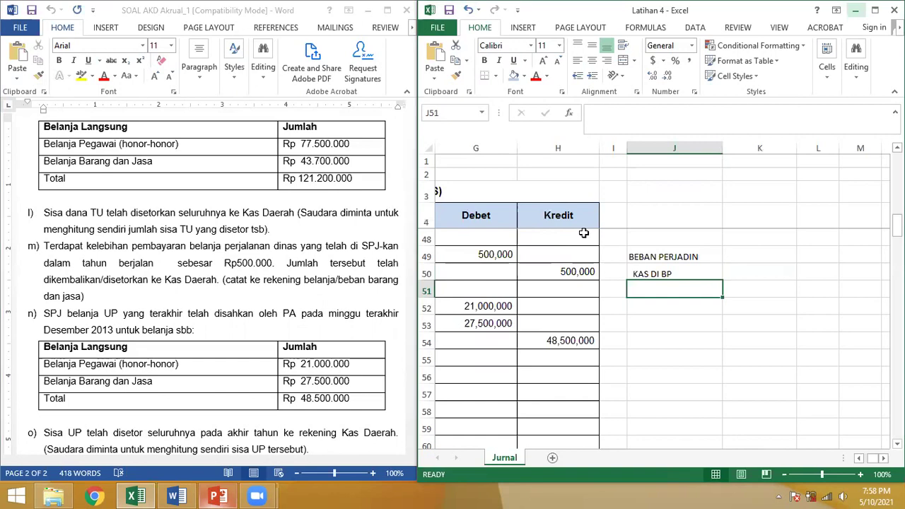
Review the scratch journal and select its BEBAN PERJADIN and KAS DI BP lines in J49:J50.
{"action": "key", "text": "Up"}
{"action": "key", "text": "Up"}
{"action": "key", "text": "Down"}
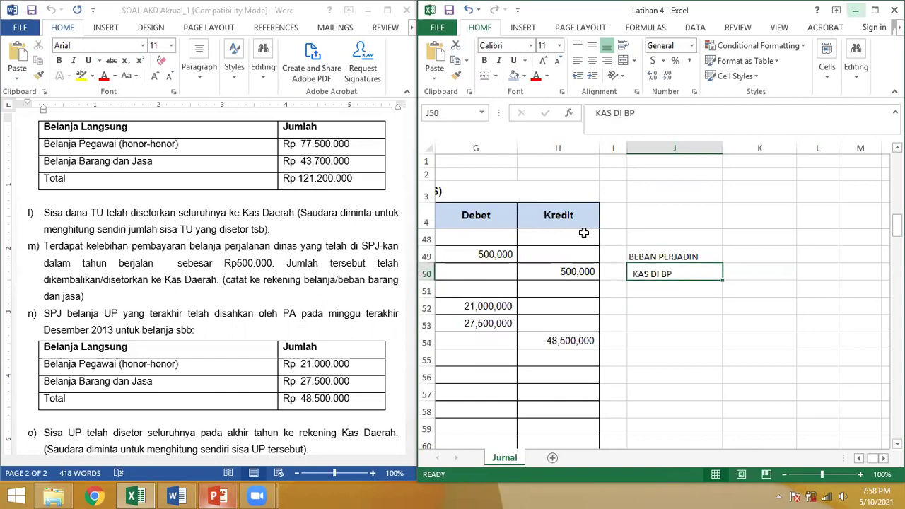
{"action": "key", "text": "Down"}
{"action": "key", "text": "Down"}
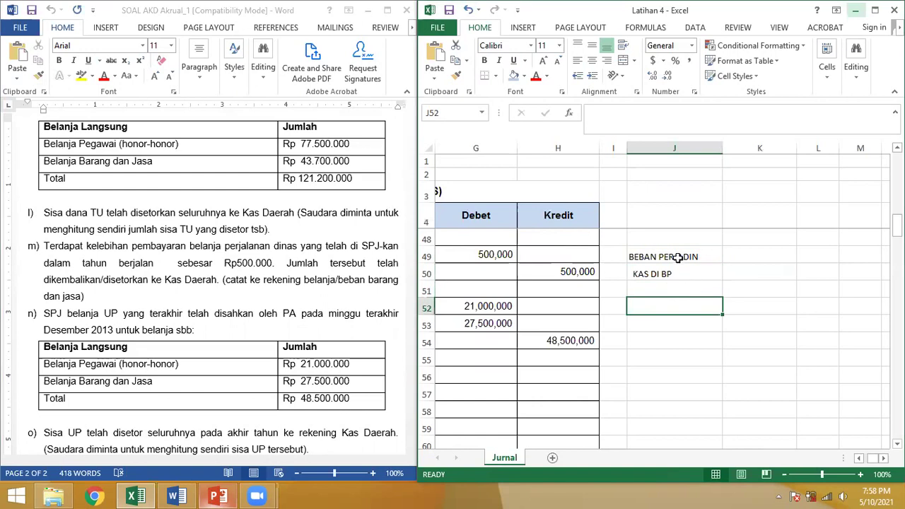
{"action": "left_click_drag", "start_coordinate": [678, 258], "coordinate": [677, 265]}
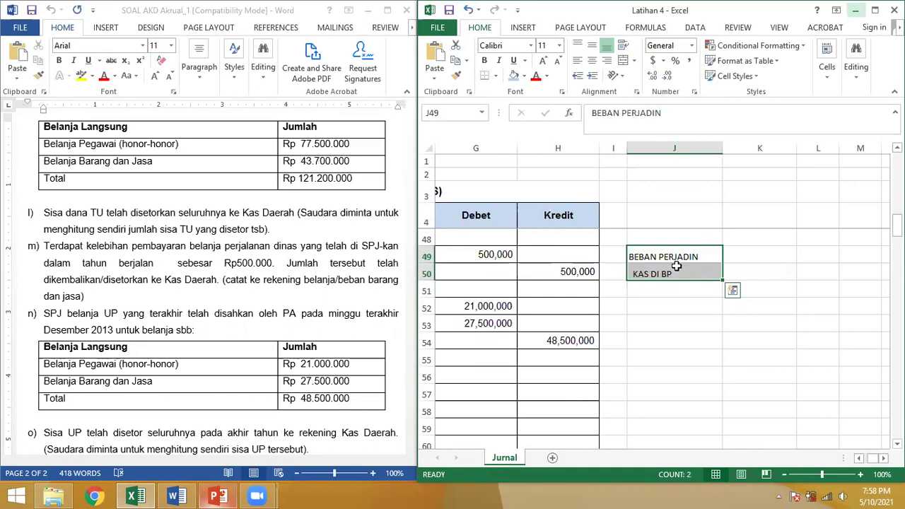
Consult PowerPoint slide 25 on prior-year corrections, select its Lain-lain Pendapatan – LRA (PAD) line, and return to the Excel journal.
{"action": "left_click", "coordinate": [218, 495]}
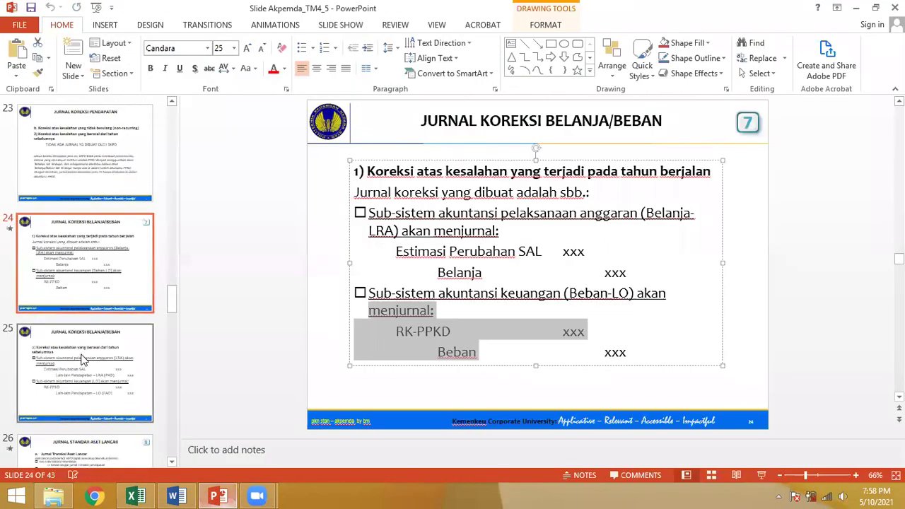
{"action": "left_click", "coordinate": [84, 359]}
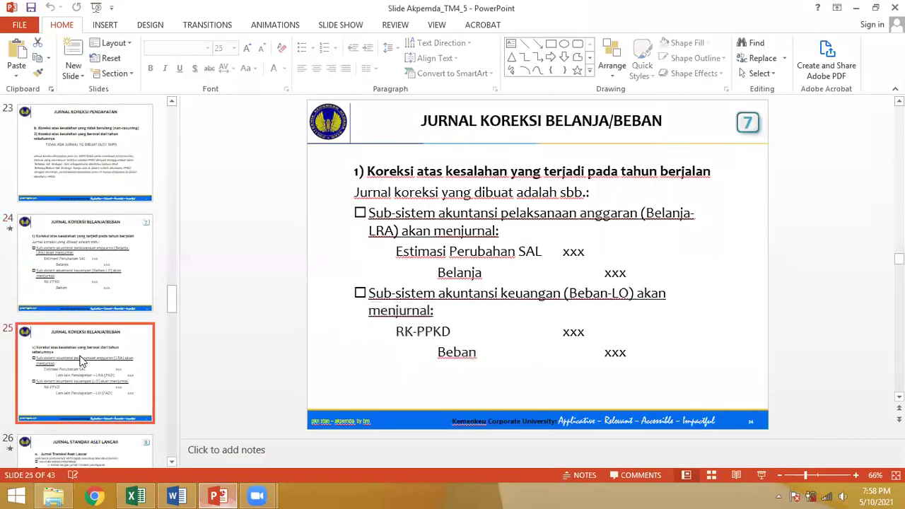
{"action": "left_click_drag", "start_coordinate": [437, 271], "coordinate": [636, 267]}
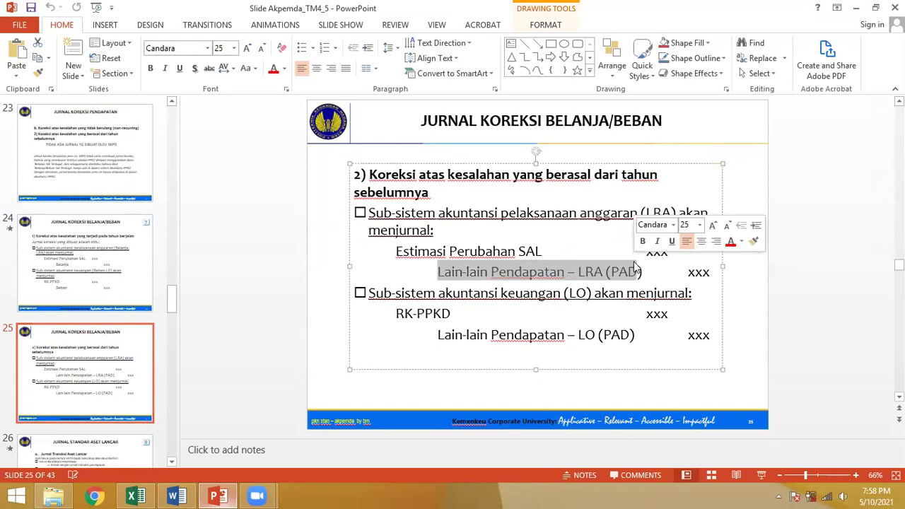
{"action": "left_click", "coordinate": [855, 7]}
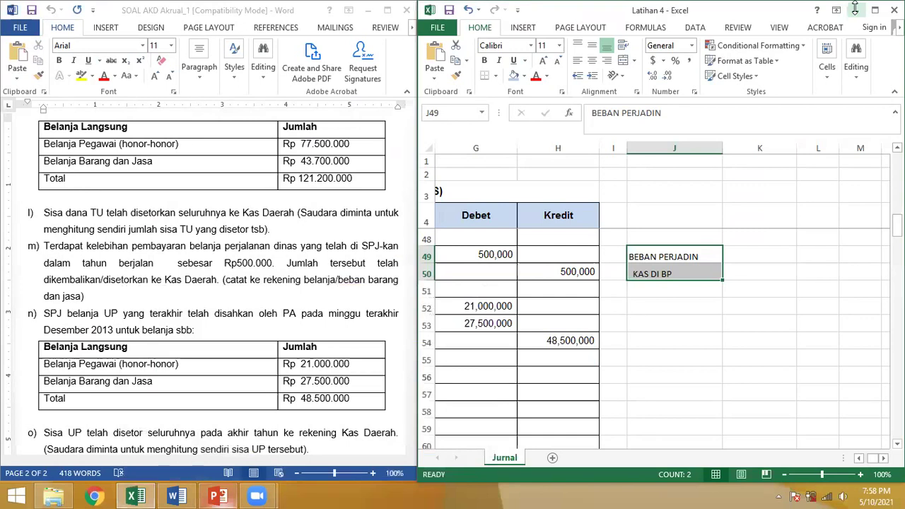
Delete the scratch journal lines in J49:J50.
{"action": "left_click_drag", "start_coordinate": [691, 254], "coordinate": [687, 265]}
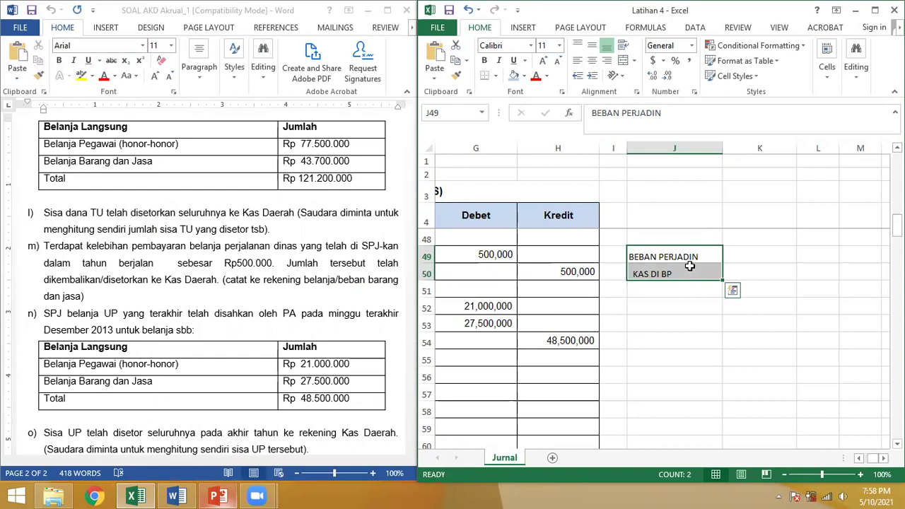
{"action": "key", "text": "Delete"}
{"action": "key", "text": "Home"}
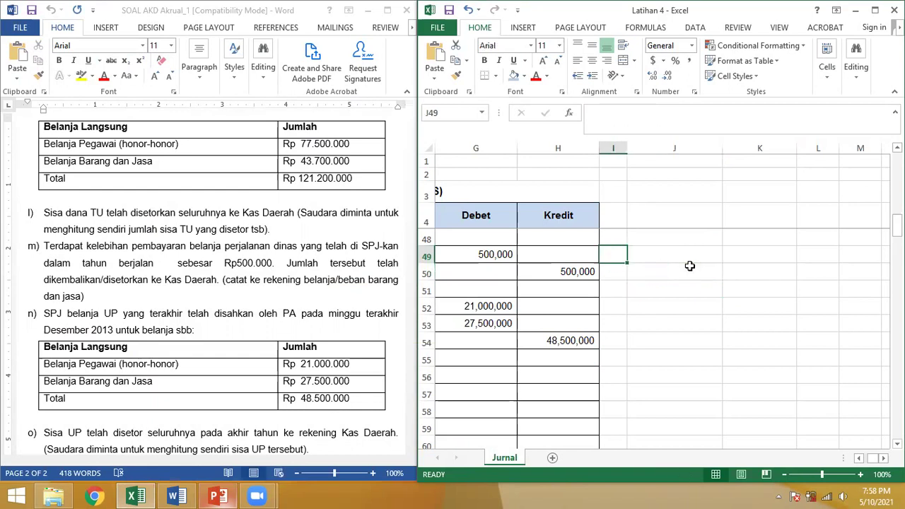
Return to entry M in the SAK journal, and examine its RK-PPKD debit and Beban Barang dan Jasa credit against item m.
{"action": "key", "text": "Right"}
{"action": "key", "text": "Right"}
{"action": "key", "text": "Right"}
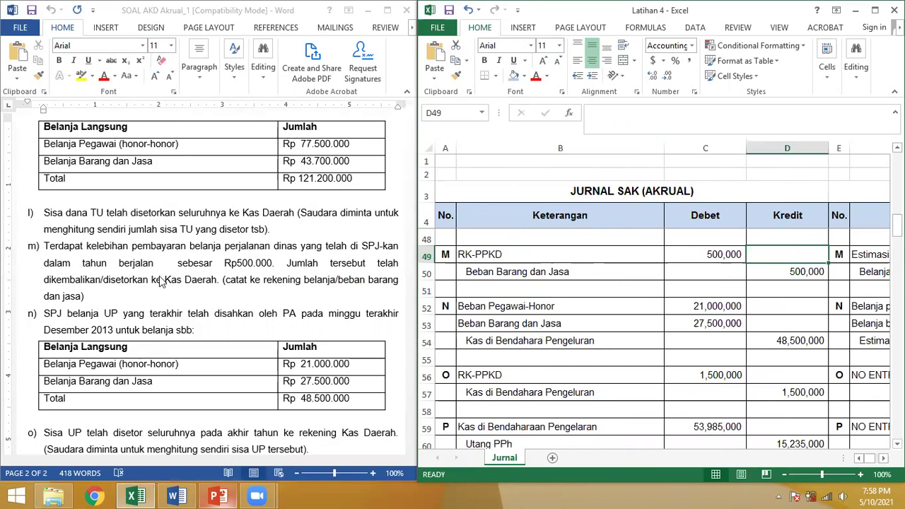
{"action": "left_click", "coordinate": [497, 253]}
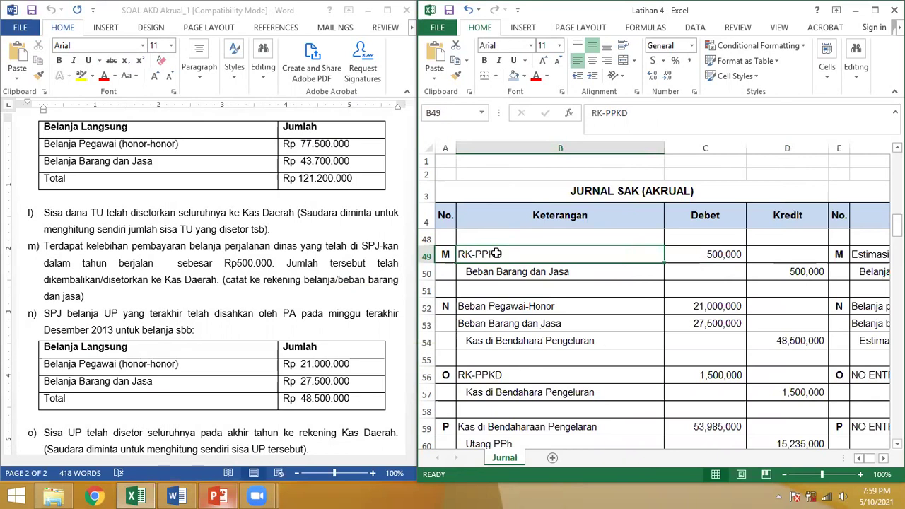
{"action": "left_click", "coordinate": [103, 298]}
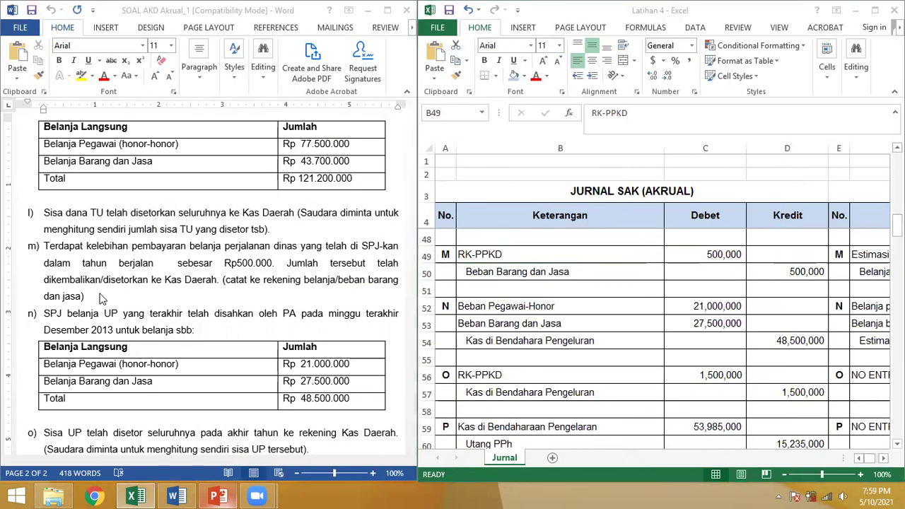
{"action": "left_click", "coordinate": [491, 256]}
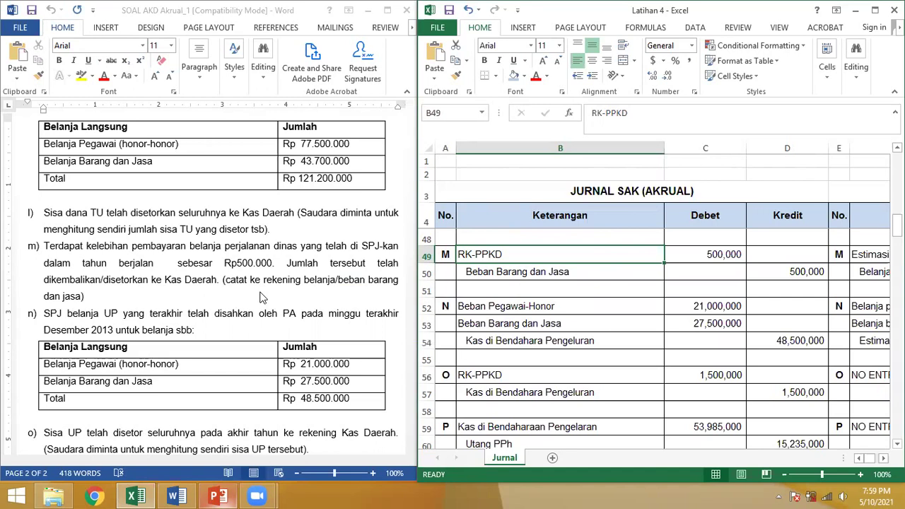
{"action": "left_click", "coordinate": [516, 270]}
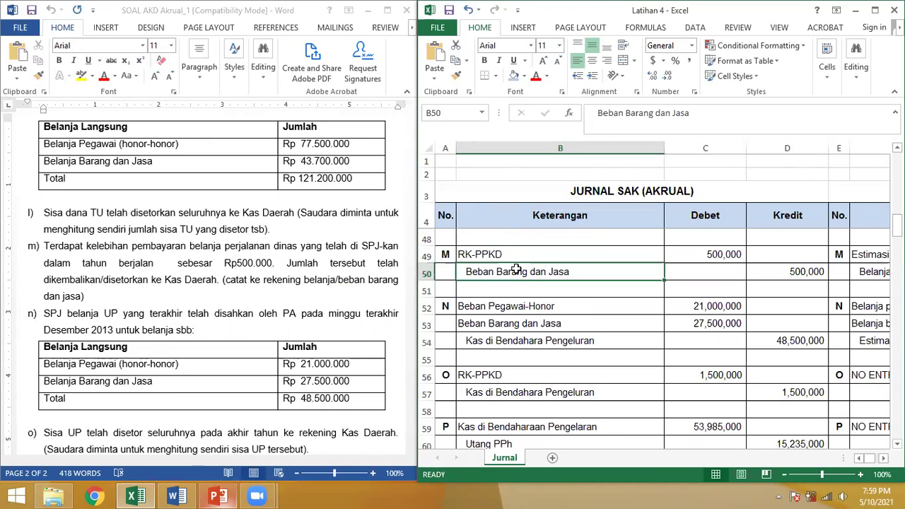
Show entry M in the SAPA journal, and examine its Estimasi Perubahan SAL and Belanja Barang dan Jasa lines.
{"action": "key", "text": "Right"}
{"action": "key", "text": "Right"}
{"action": "key", "text": "Right"}
{"action": "key", "text": "Right"}
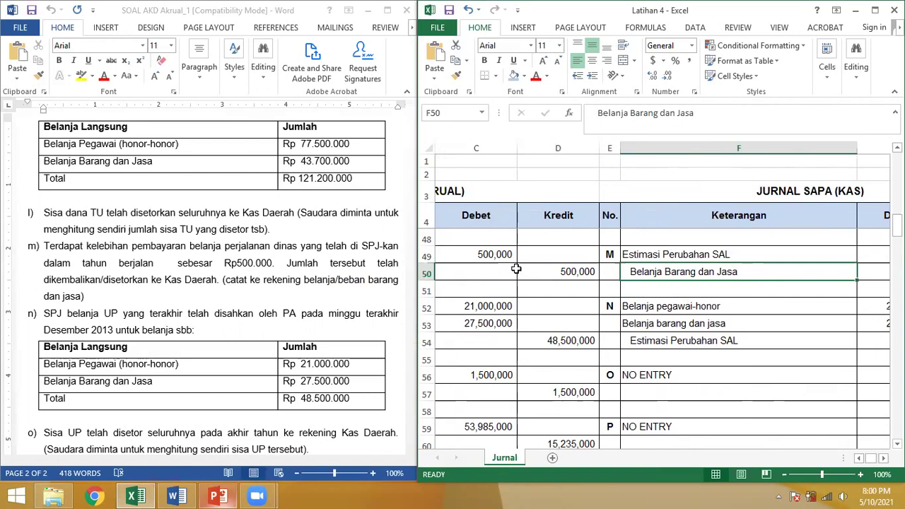
{"action": "scroll", "coordinate": [516, 269], "scroll_direction": "right", "scroll_amount": 3}
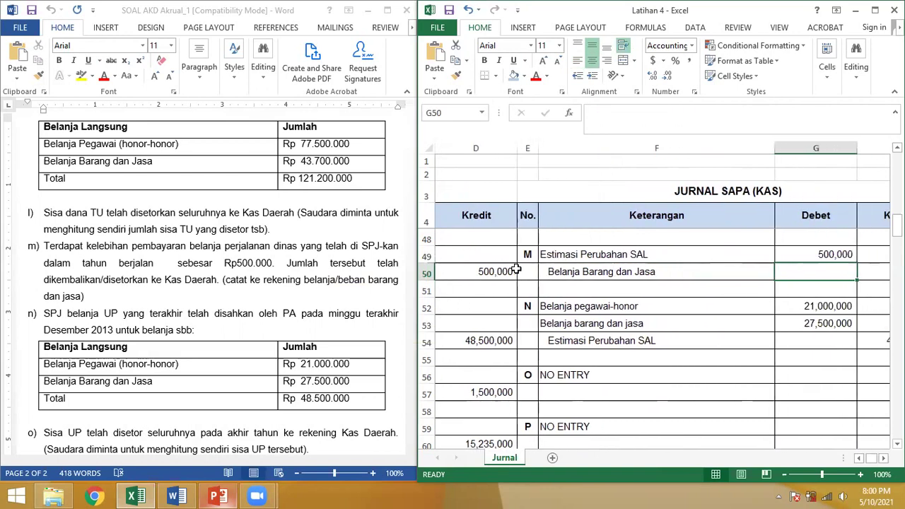
Move on to entry N in the SAK journal, and bring item n's final UP expenditure table into view in the problem document.
{"action": "left_click", "coordinate": [516, 274]}
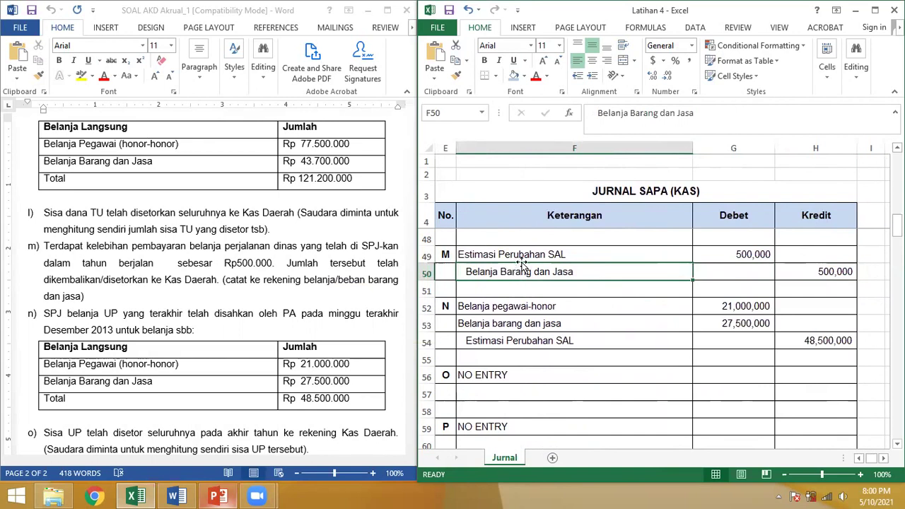
{"action": "key", "text": "Down"}
{"action": "key", "text": "Down"}
{"action": "key", "text": "Left"}
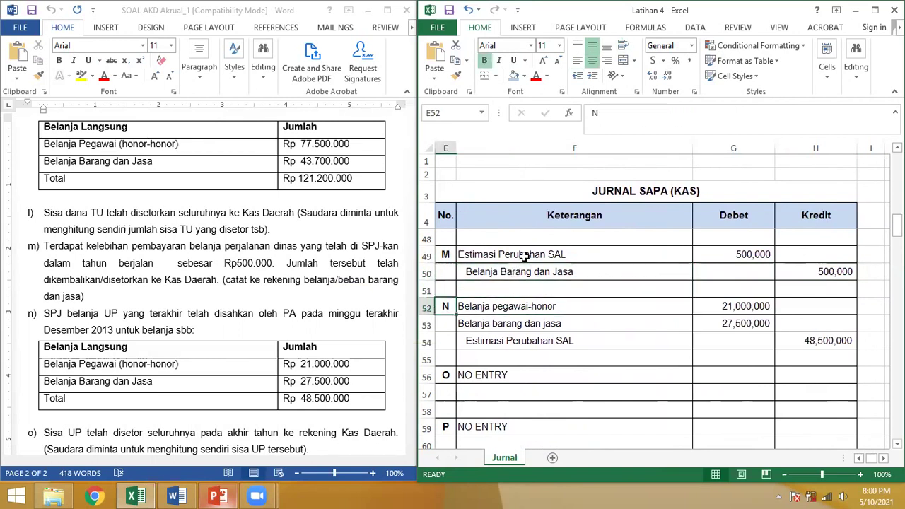
{"action": "key", "text": "Home"}
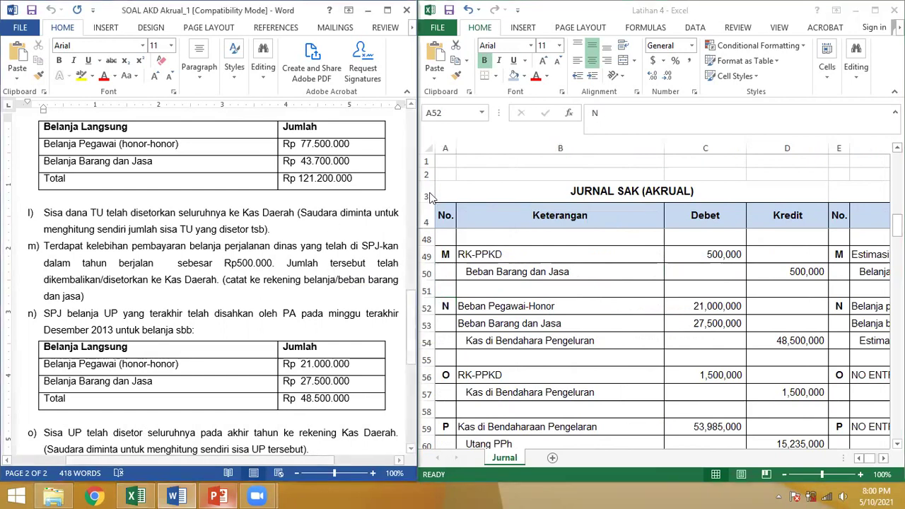
{"action": "left_click_drag", "start_coordinate": [413, 311], "coordinate": [416, 353]}
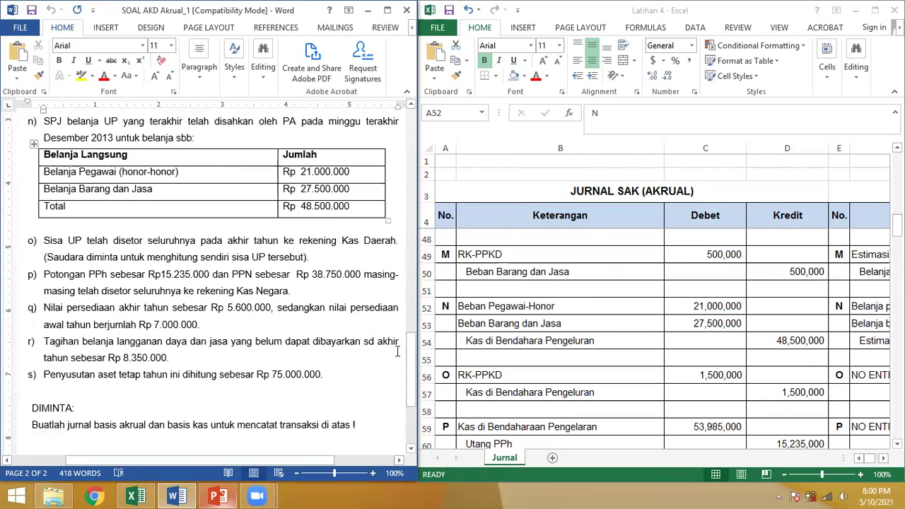
{"action": "mouse_move", "coordinate": [411, 368]}
{"action": "left_mouse_down"}
{"action": "mouse_move", "coordinate": [391, 135]}
{"action": "mouse_move", "coordinate": [406, 363]}
{"action": "left_mouse_up"}
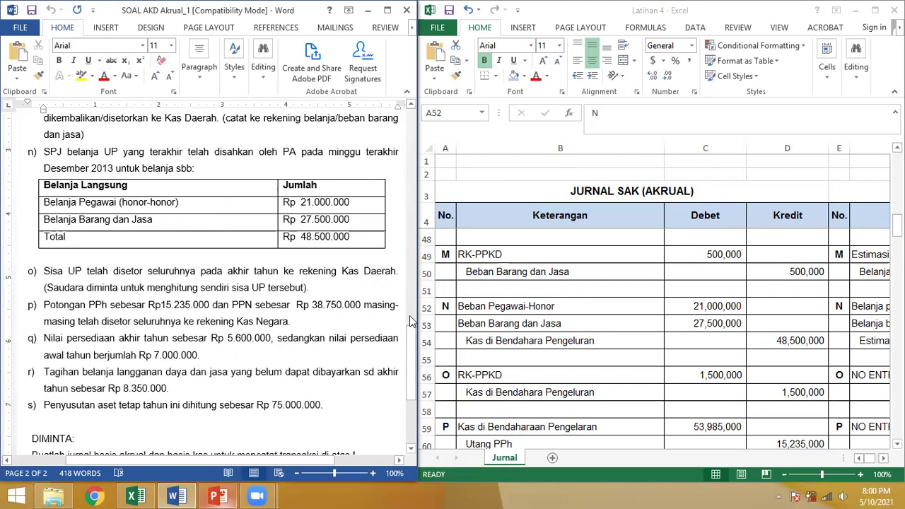
Examine entry N's Beban Pegawai-Honor, Beban Barang dan Jasa and Kas di Bendahara Pengeluaran lines in the SAK journal against item n's table.
{"action": "left_click", "coordinate": [502, 306]}
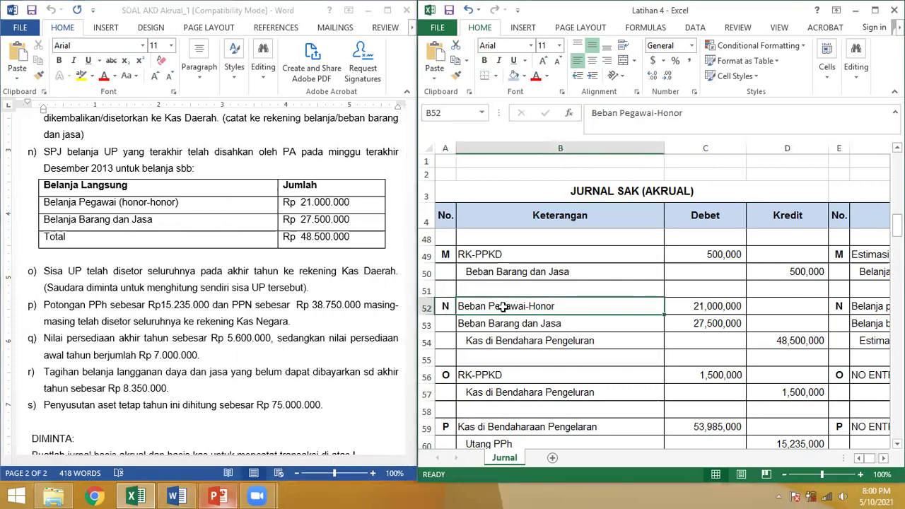
{"action": "left_click", "coordinate": [153, 221]}
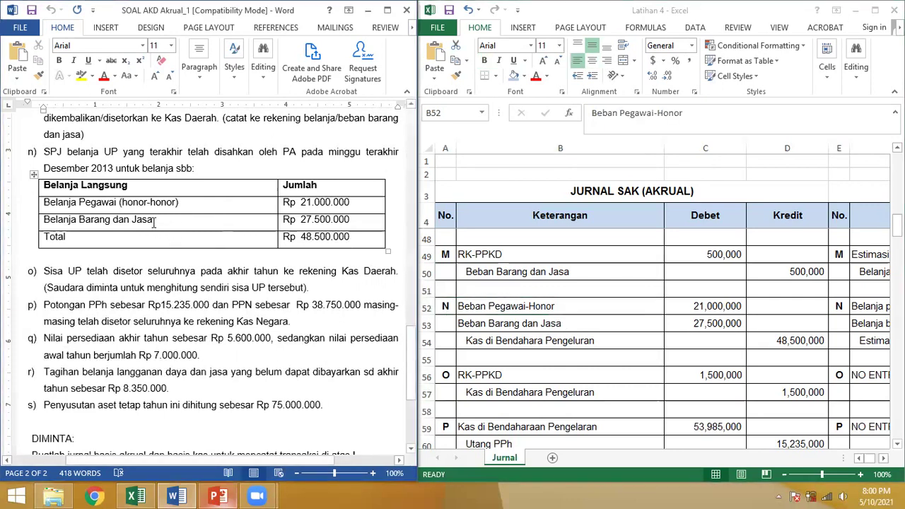
{"action": "left_click_drag", "start_coordinate": [153, 222], "coordinate": [44, 220]}
{"action": "left_click", "coordinate": [535, 324]}
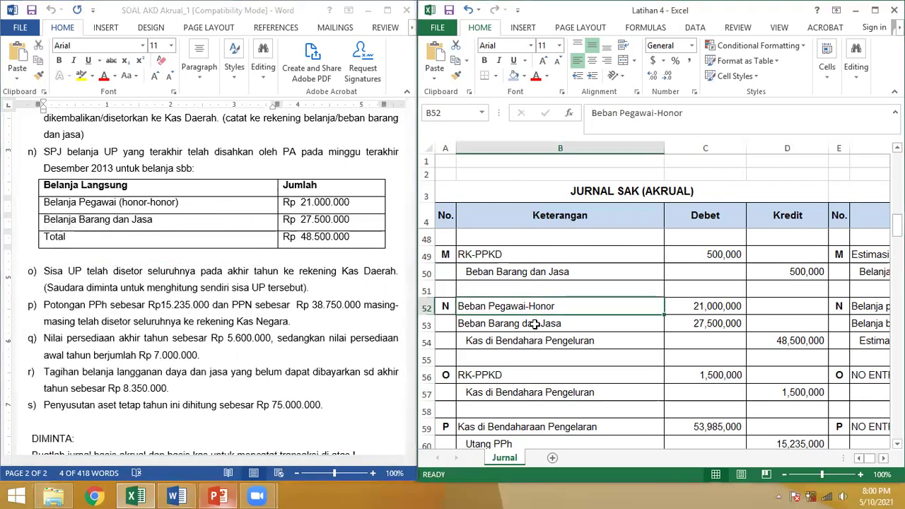
{"action": "left_click", "coordinate": [538, 340]}
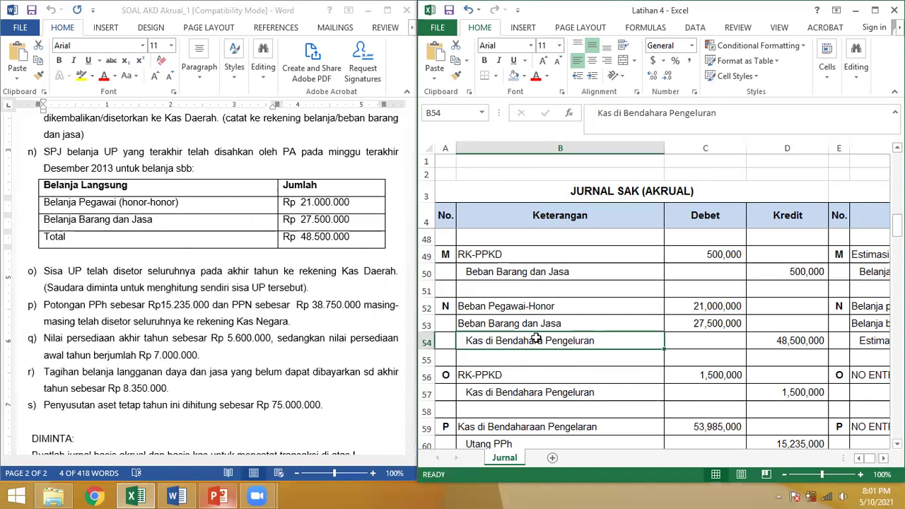
{"action": "key", "text": "Up"}
{"action": "key", "text": "Up"}
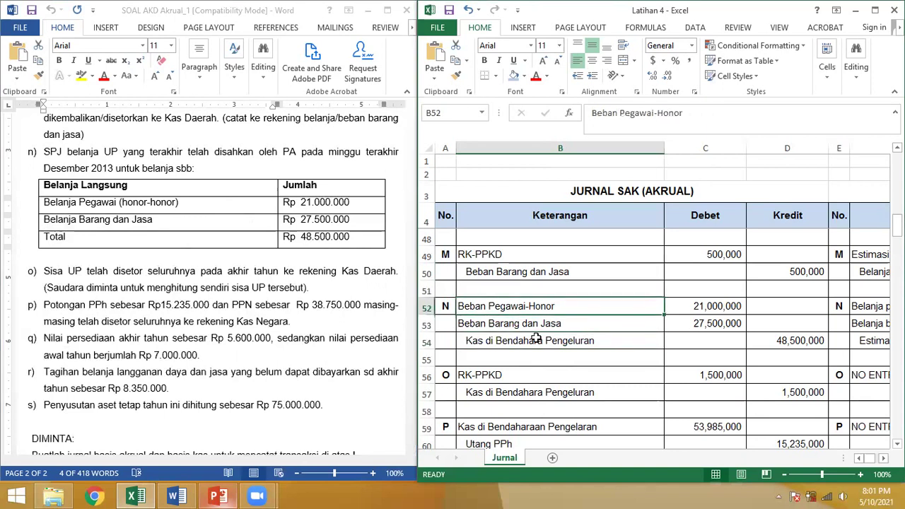
Show entry N in the SAPA journal, and examine its Belanja pegawai-honor, Belanja barang dan jasa and Estimasi Perubahan SAL lines.
{"action": "key", "text": "Right"}
{"action": "key", "text": "Right"}
{"action": "key", "text": "Right"}
{"action": "key", "text": "Right"}
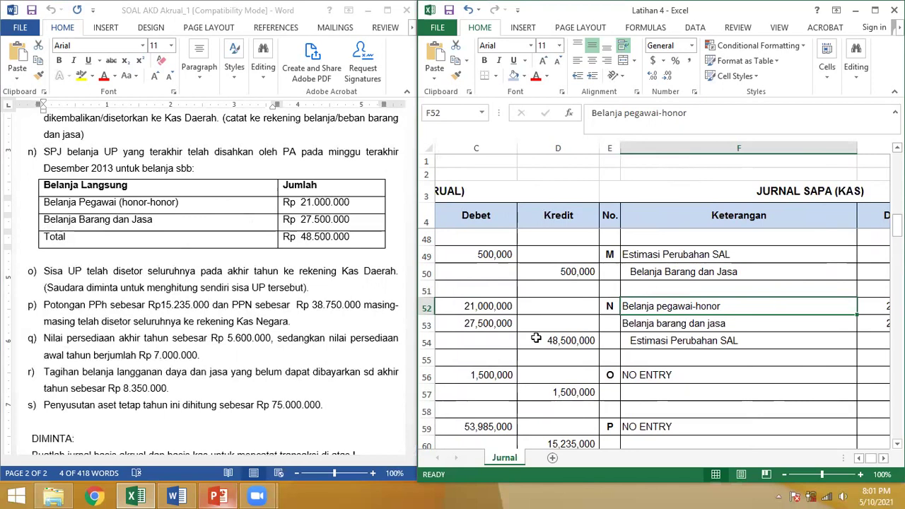
{"action": "key", "text": "Down"}
{"action": "key", "text": "Down"}
{"action": "key", "text": "Down"}
{"action": "key", "text": "Down"}
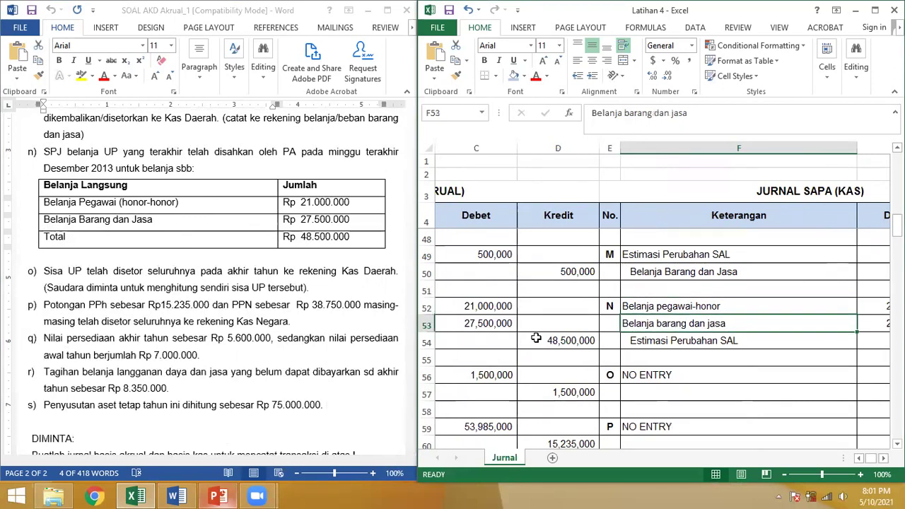
Return to the SAK journal, and bring entry O and the entries below it into view.
{"action": "key", "text": "Left"}
{"action": "key", "text": "Home"}
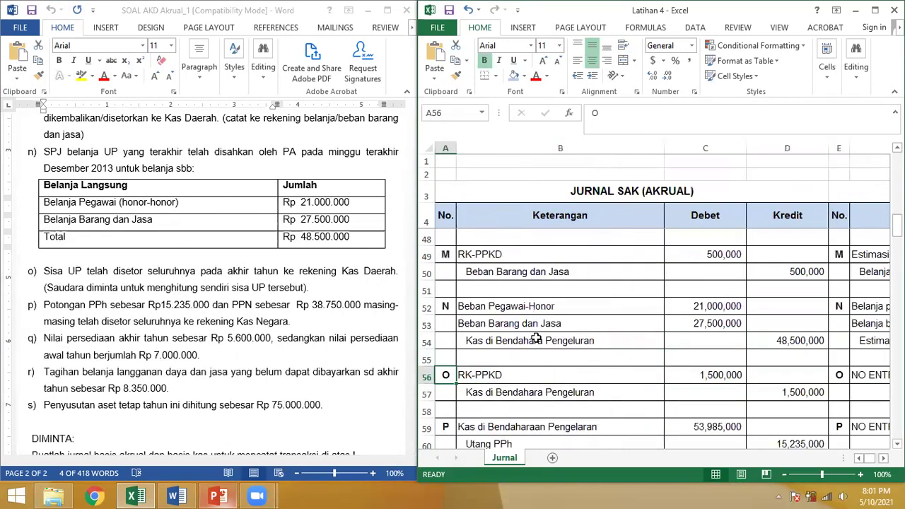
{"action": "left_click", "coordinate": [444, 395]}
{"action": "key", "text": "Down"}
{"action": "key", "text": "Down"}
{"action": "key", "text": "Down"}
{"action": "key", "text": "Down"}
{"action": "key", "text": "Down"}
{"action": "key", "text": "Down"}
{"action": "key", "text": "Down"}
{"action": "key", "text": "Down"}
{"action": "key", "text": "Down"}
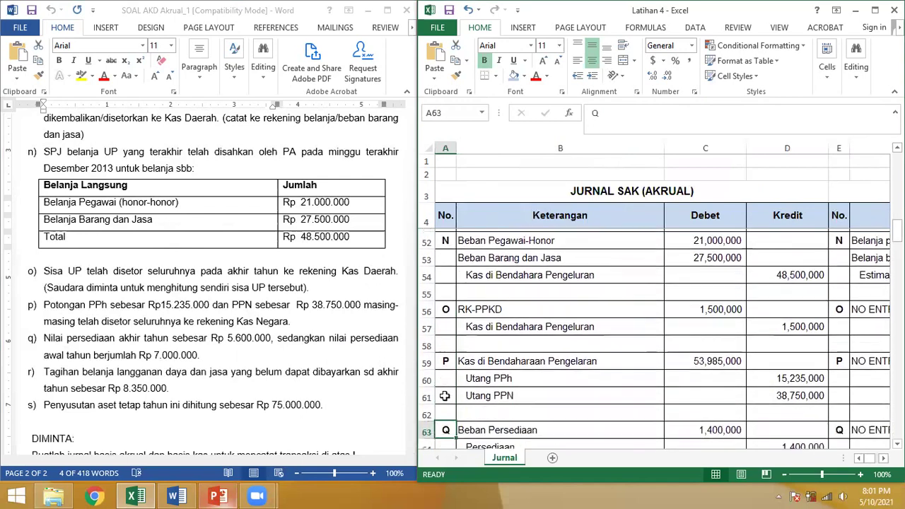
Select item o's text about the remaining UP, and select entry O's RK-PPKD and Kas di Bendahara Pengeluaran lines for comparison.
{"action": "left_click", "coordinate": [95, 276]}
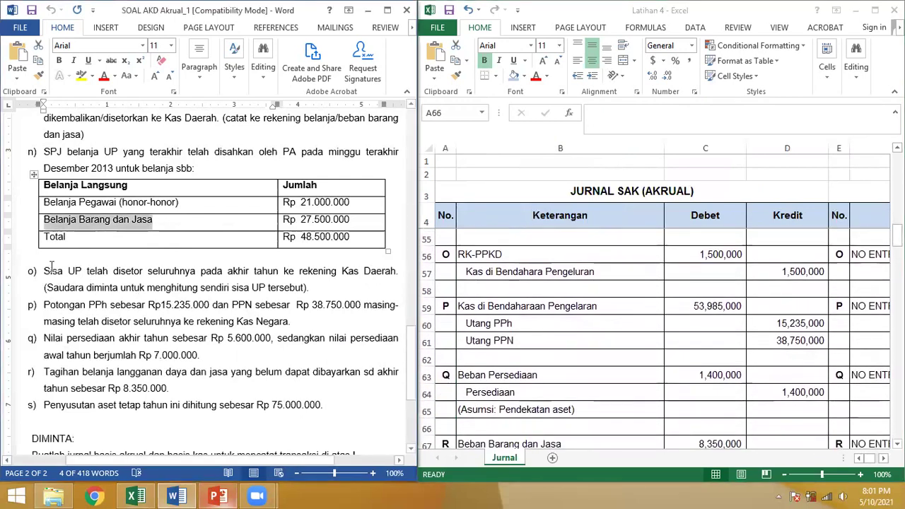
{"action": "left_click_drag", "start_coordinate": [44, 271], "coordinate": [314, 288]}
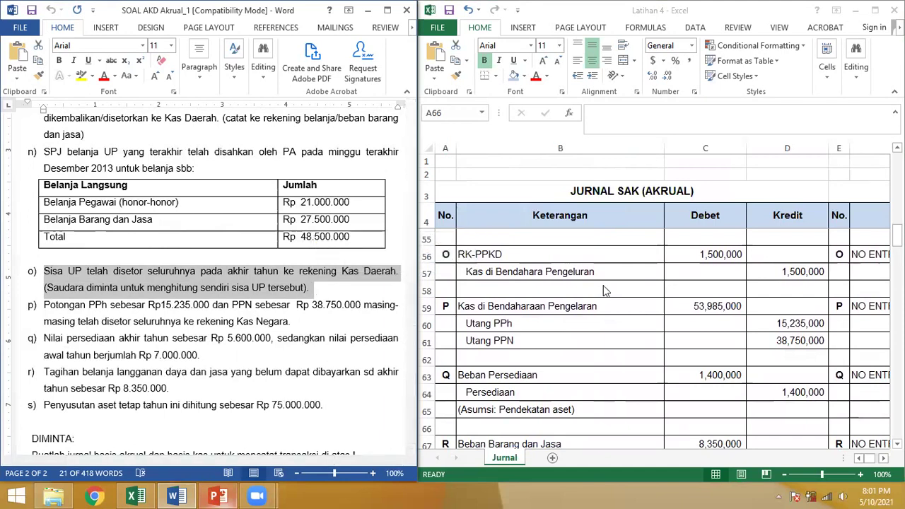
{"action": "left_click", "coordinate": [546, 266]}
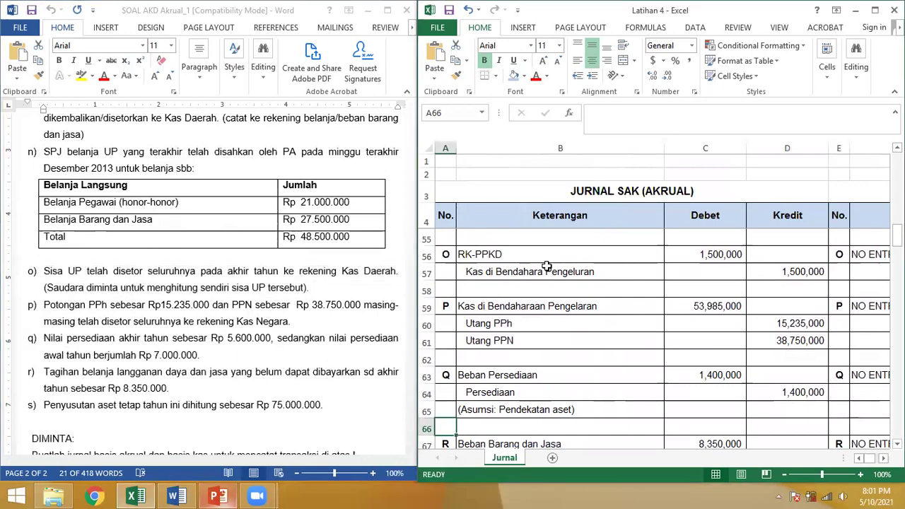
{"action": "left_click_drag", "start_coordinate": [546, 259], "coordinate": [547, 267]}
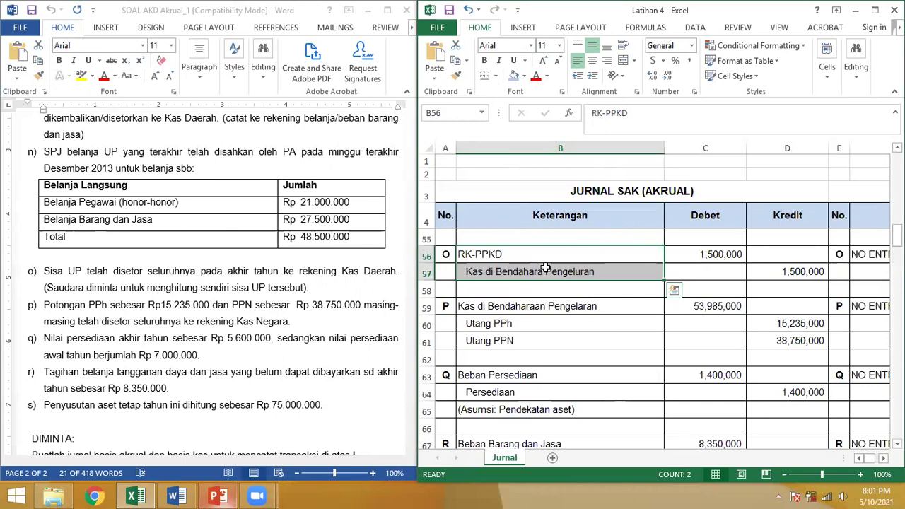
Trace the UP cash through the SAK journal, checking the amounts in C5, entry E's credit and entry F's debit.
{"action": "left_click_drag", "start_coordinate": [896, 235], "coordinate": [897, 230]}
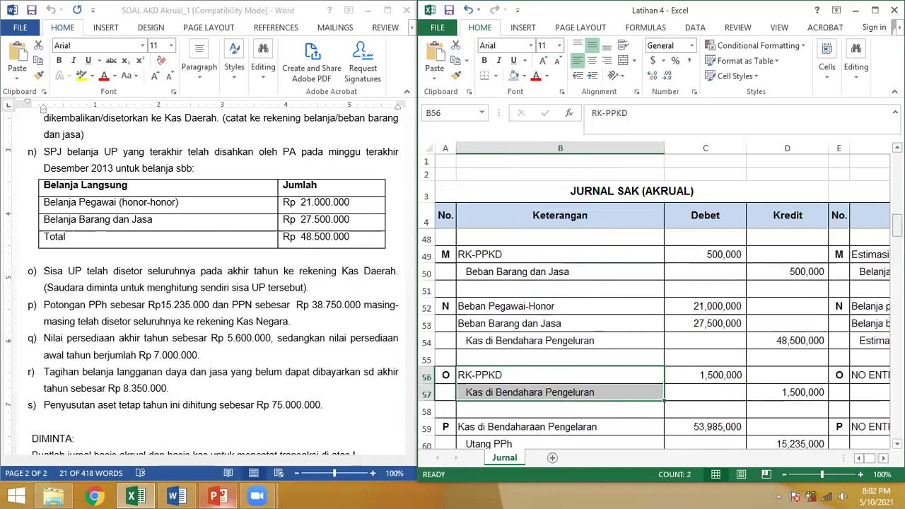
{"action": "left_click_drag", "start_coordinate": [897, 228], "coordinate": [897, 211]}
{"action": "left_click_drag", "start_coordinate": [896, 176], "coordinate": [897, 210]}
{"action": "left_click", "coordinate": [714, 236]}
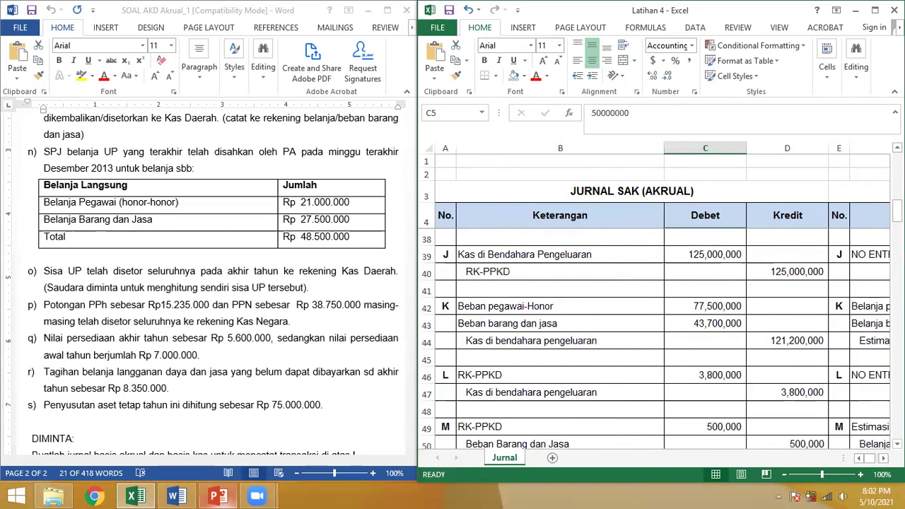
{"action": "left_click_drag", "start_coordinate": [897, 212], "coordinate": [892, 199]}
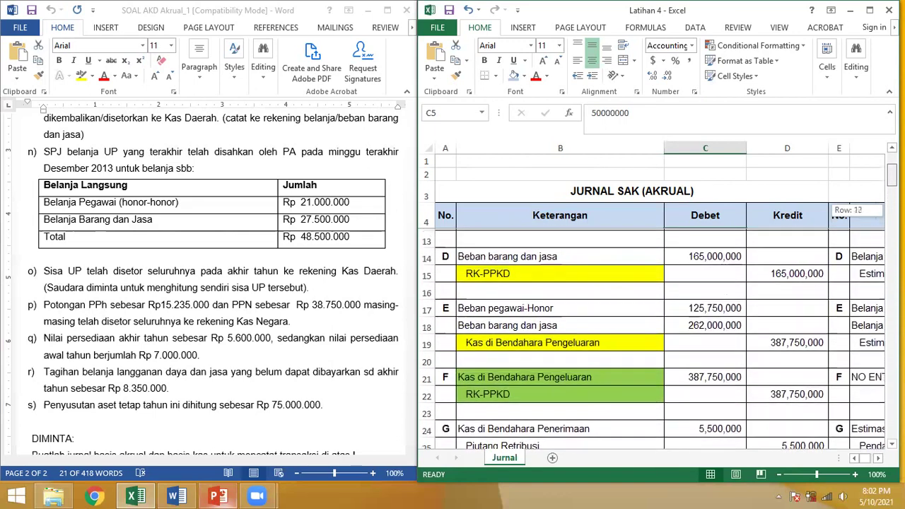
{"action": "left_click", "coordinate": [770, 342]}
{"action": "left_click", "coordinate": [721, 374]}
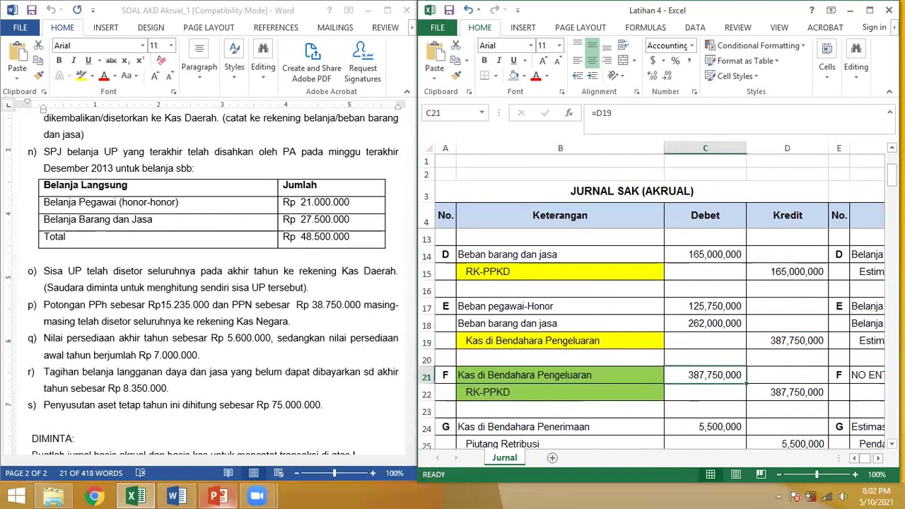
Check the Kas di Bendahara Pengeluaran credits of SAK entries K, N and O to work out the remaining UP.
{"action": "left_click_drag", "start_coordinate": [892, 173], "coordinate": [892, 214]}
{"action": "left_click", "coordinate": [787, 271]}
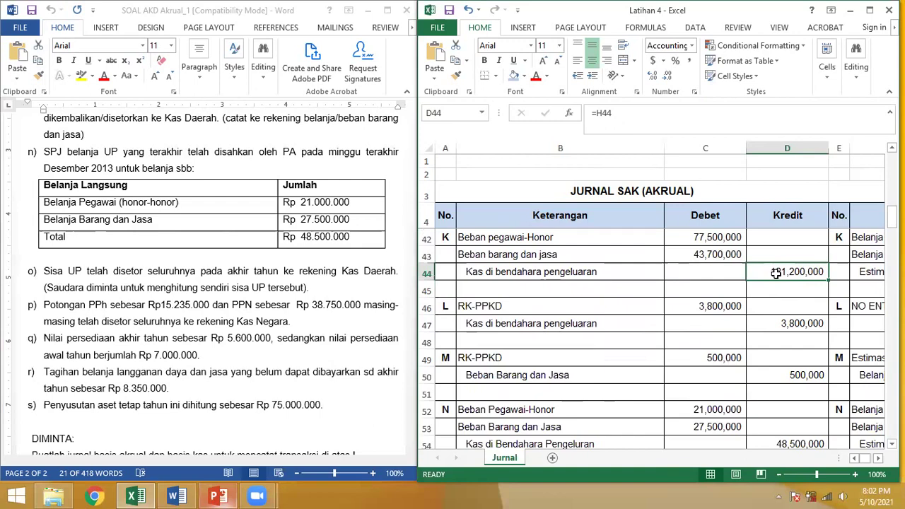
{"action": "left_click_drag", "start_coordinate": [892, 211], "coordinate": [893, 218]}
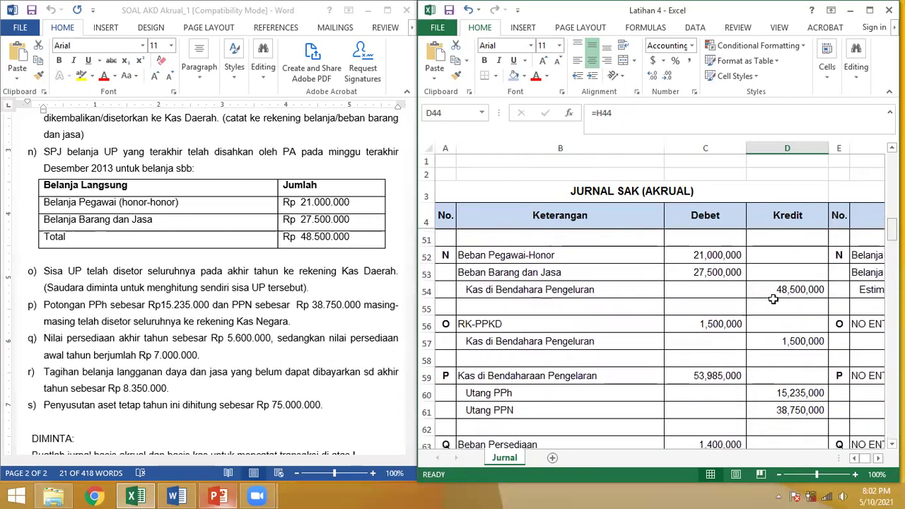
{"action": "left_click", "coordinate": [780, 290]}
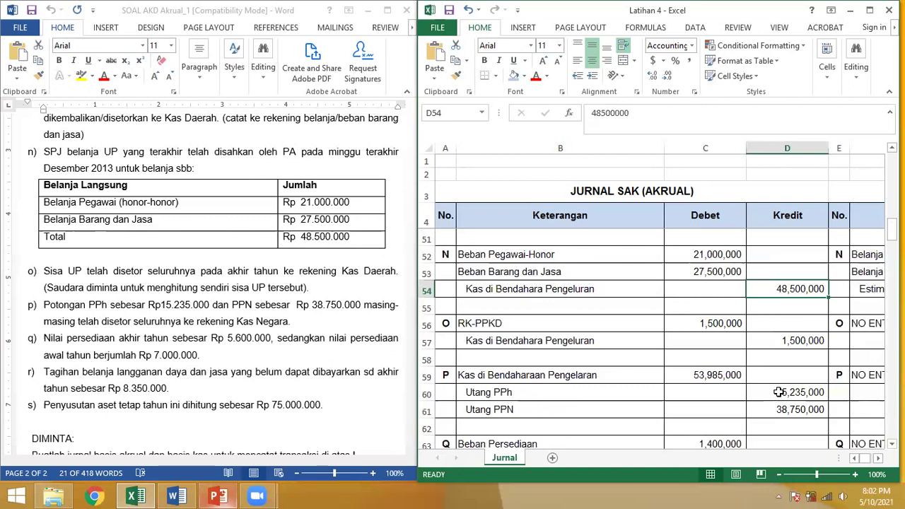
{"action": "left_click", "coordinate": [781, 335]}
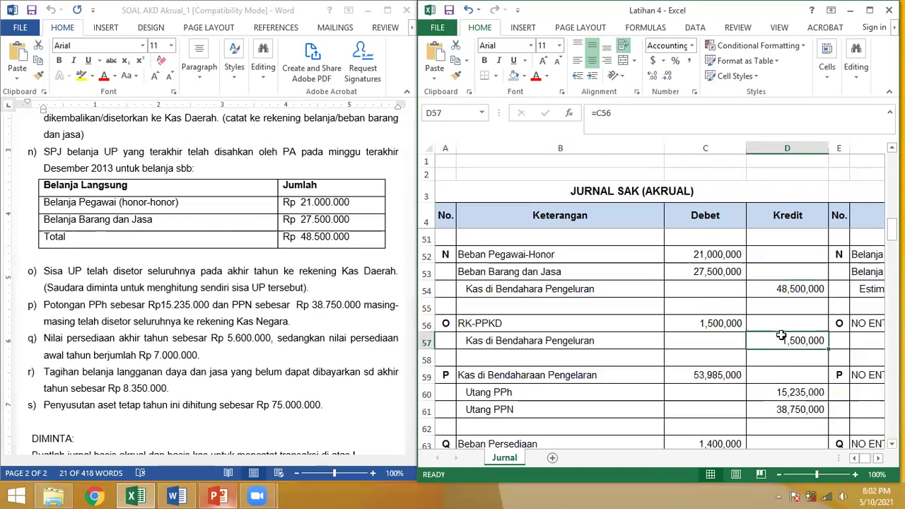
Check entry O in the SAPA journal, and return to its Kas di Bendahara Pengeluaran line in the SAK journal.
{"action": "key", "text": "Right"}
{"action": "key", "text": "Right"}
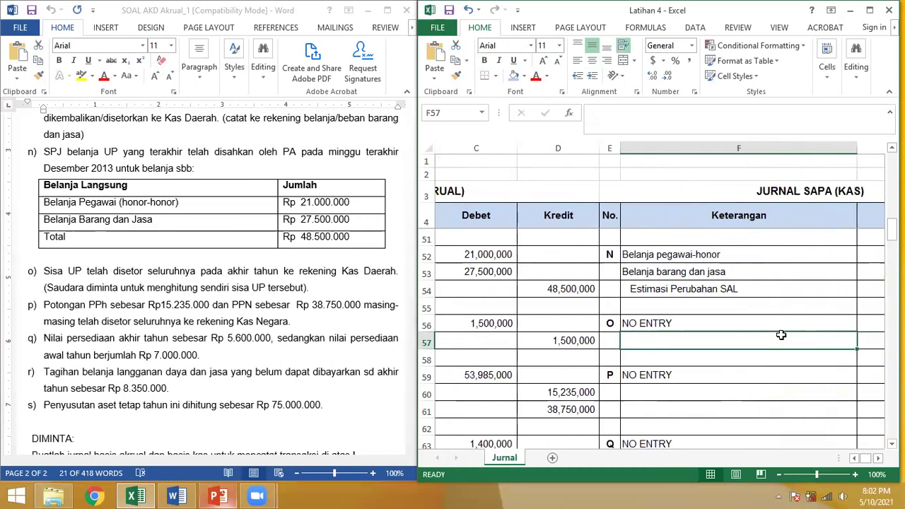
{"action": "key", "text": "Left"}
{"action": "key", "text": "Left"}
{"action": "key", "text": "Left"}
{"action": "key", "text": "Left"}
{"action": "key", "text": "Left"}
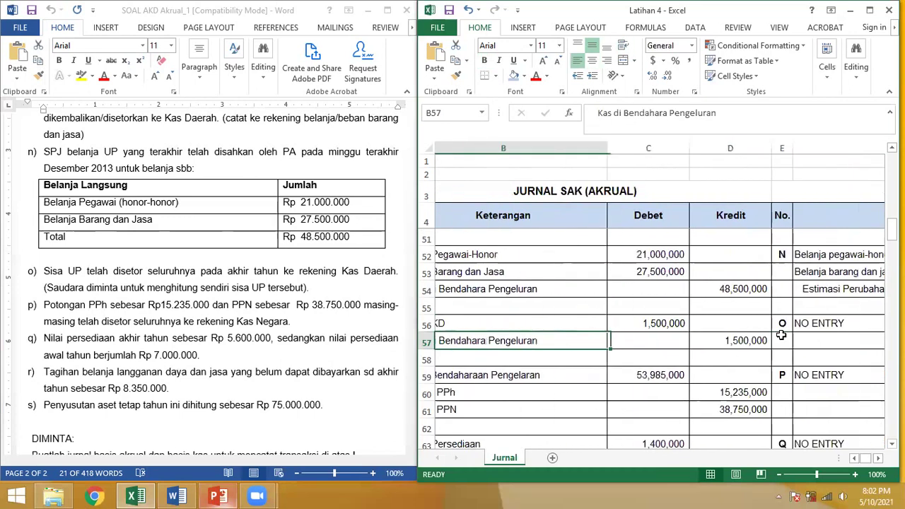
Bring entry P into view in the SAK journal, and highlight item p's text about the PPh and PPN deductions.
{"action": "key", "text": "Down"}
{"action": "key", "text": "Down"}
{"action": "key", "text": "Down"}
{"action": "key", "text": "Down"}
{"action": "key", "text": "Down"}
{"action": "key", "text": "Down"}
{"action": "key", "text": "Down"}
{"action": "key", "text": "Down"}
{"action": "key", "text": "Down"}
{"action": "key", "text": "Down"}
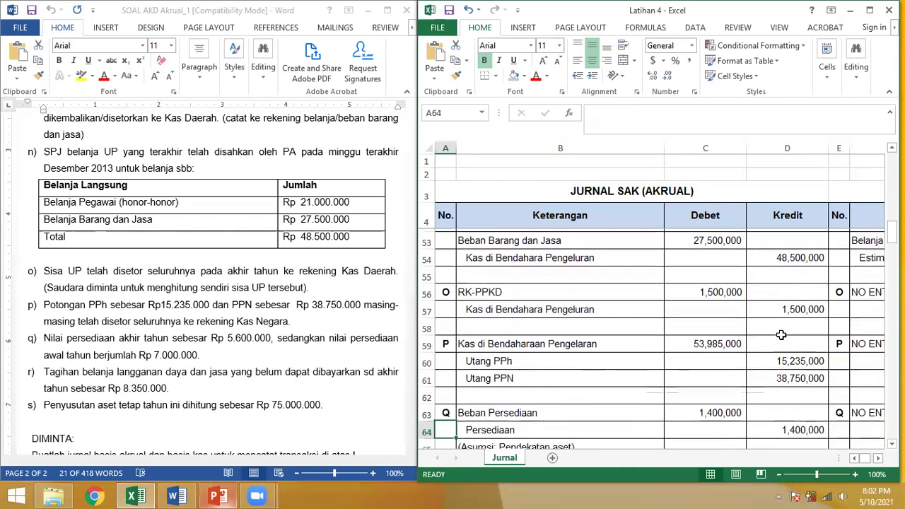
{"action": "key", "text": "Down"}
{"action": "key", "text": "Down"}
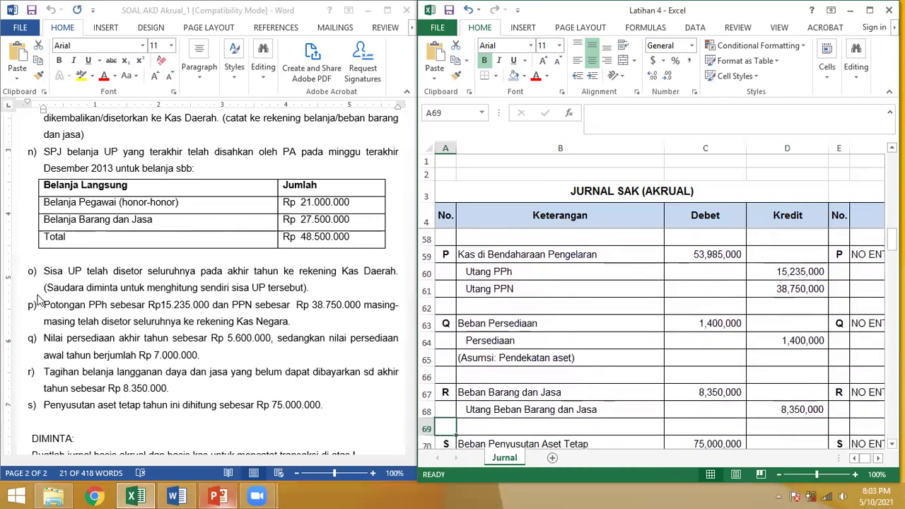
{"action": "left_click", "coordinate": [43, 303]}
{"action": "left_click_drag", "start_coordinate": [42, 303], "coordinate": [318, 324]}
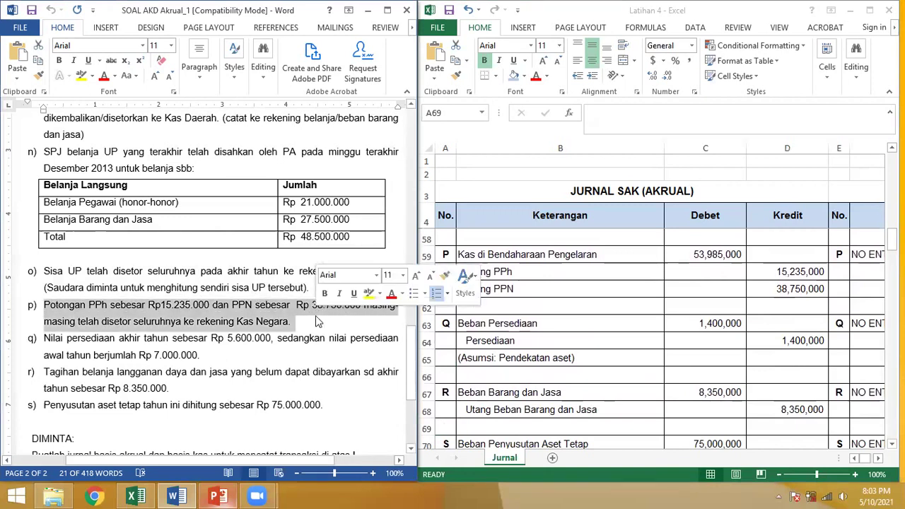
{"action": "left_click", "coordinate": [302, 328]}
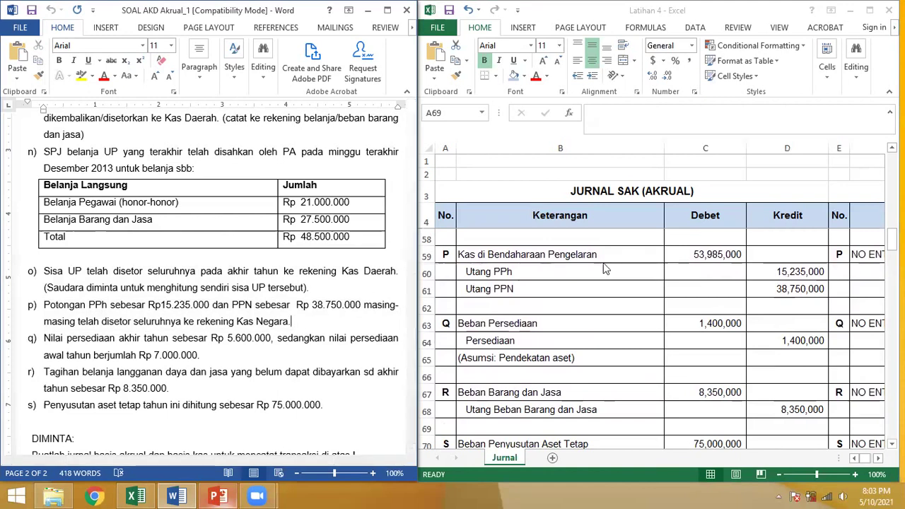
Compare item p's PPh and PPN text with entry P's Kas di Bendaharaan and Utang lines in the SAK journal.
{"action": "left_click", "coordinate": [532, 290]}
{"action": "key", "text": "Down"}
{"action": "key", "text": "Down"}
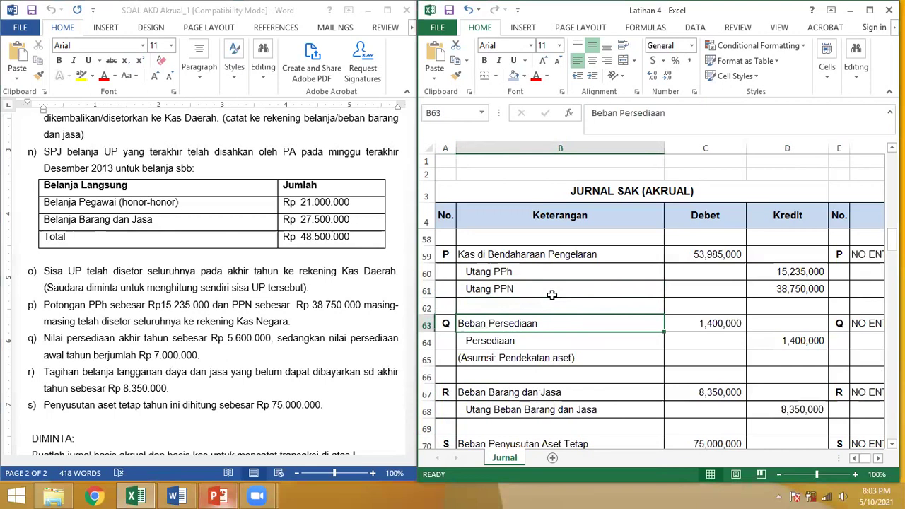
{"action": "left_click", "coordinate": [249, 344]}
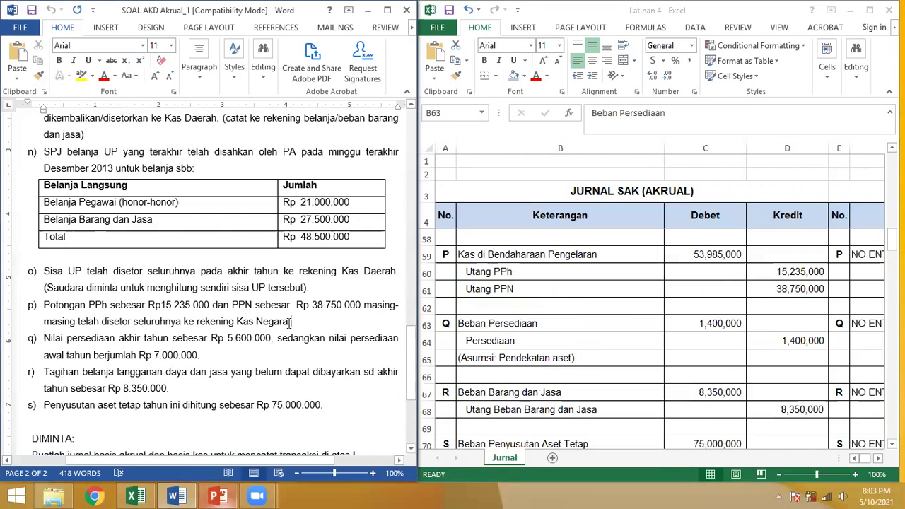
{"action": "left_click", "coordinate": [486, 259]}
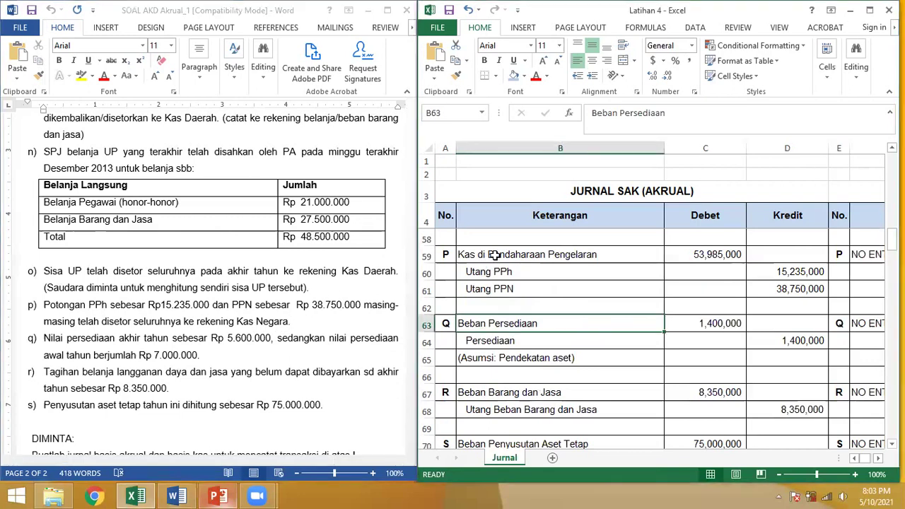
{"action": "left_click", "coordinate": [493, 256]}
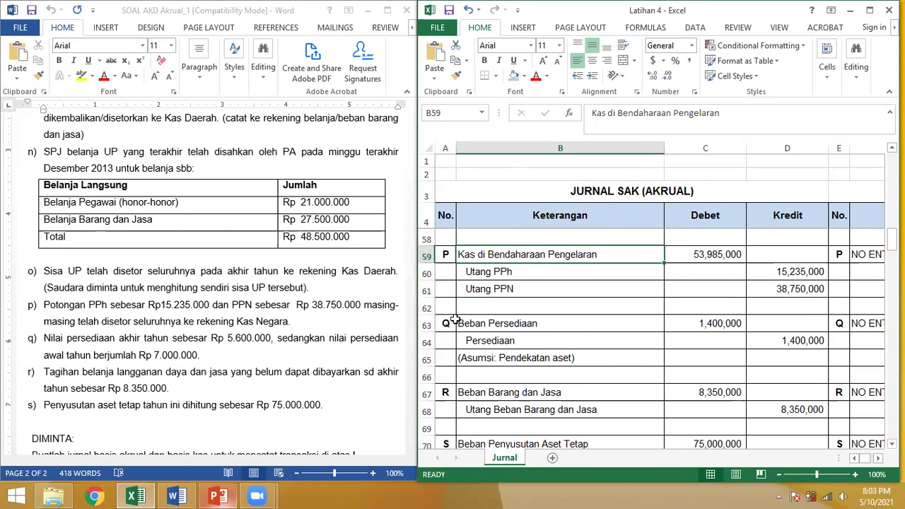
Go to entry Q's Beban Persediaan line in the SAK journal and highlight item q's inventory text in the problem document.
{"action": "left_click", "coordinate": [479, 324]}
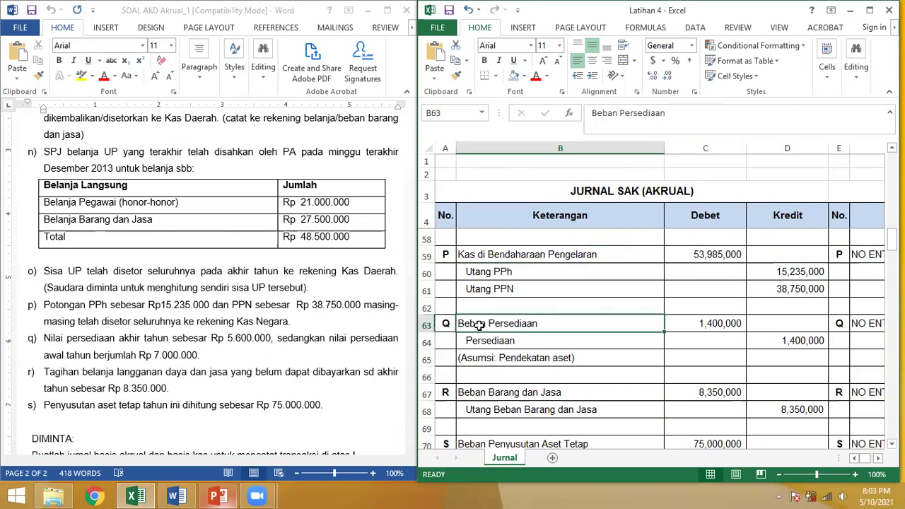
{"action": "left_click", "coordinate": [43, 338]}
{"action": "left_click_drag", "start_coordinate": [42, 338], "coordinate": [199, 360]}
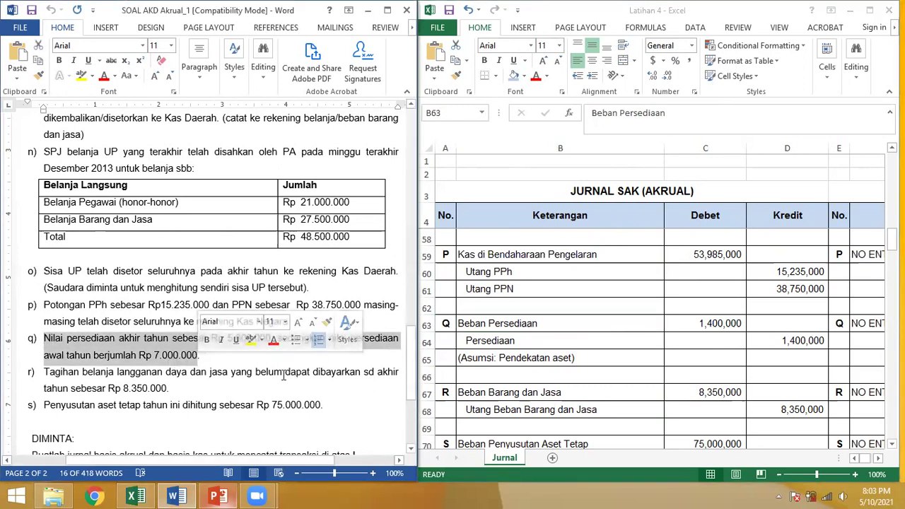
{"action": "left_click", "coordinate": [240, 366]}
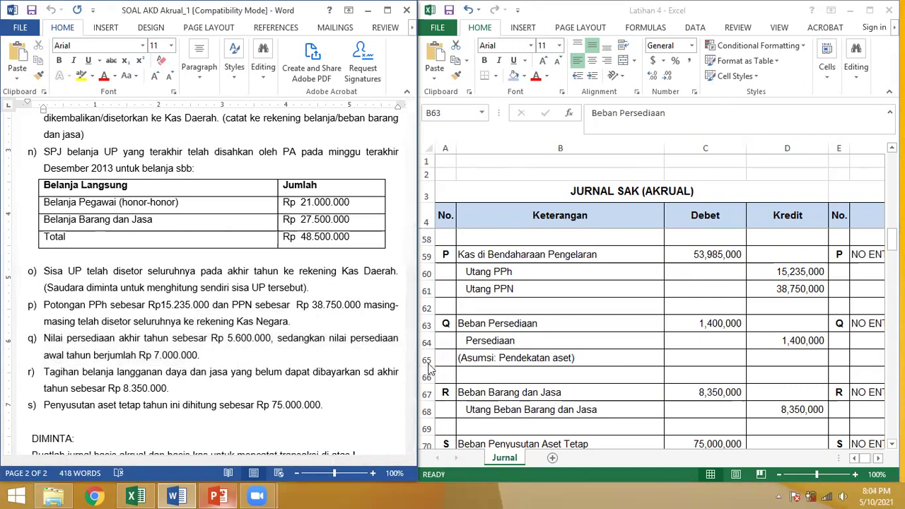
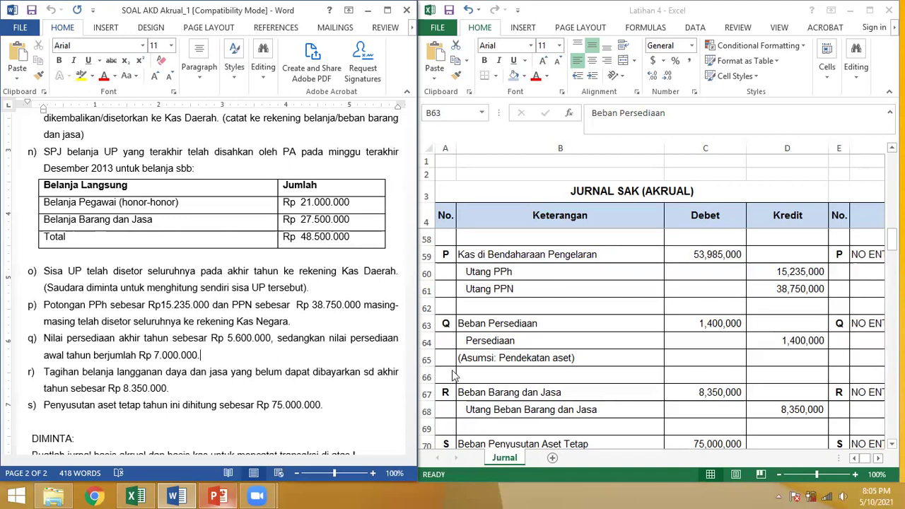
Check entry Q's Persediaan and Beban Persediaan lines in the SAK journal and its counterpart in the SAPA journal.
{"action": "left_click", "coordinate": [503, 343]}
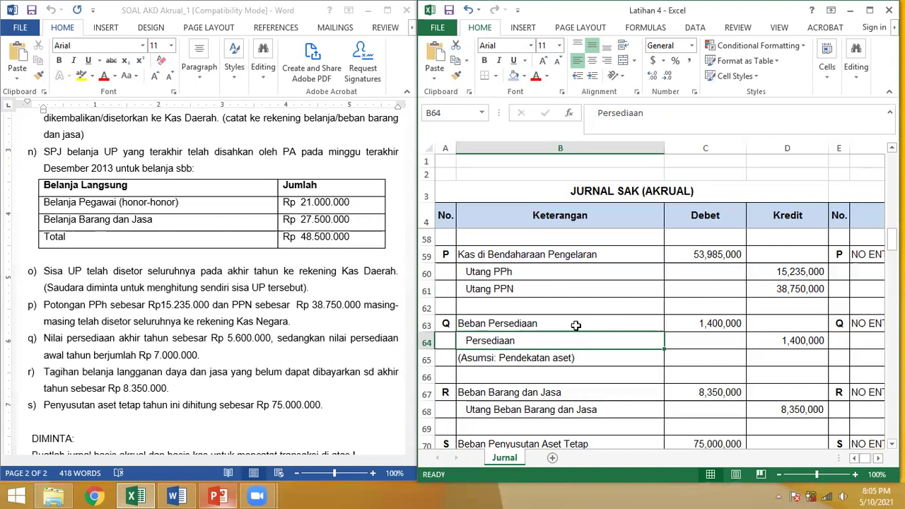
{"action": "left_click", "coordinate": [577, 325]}
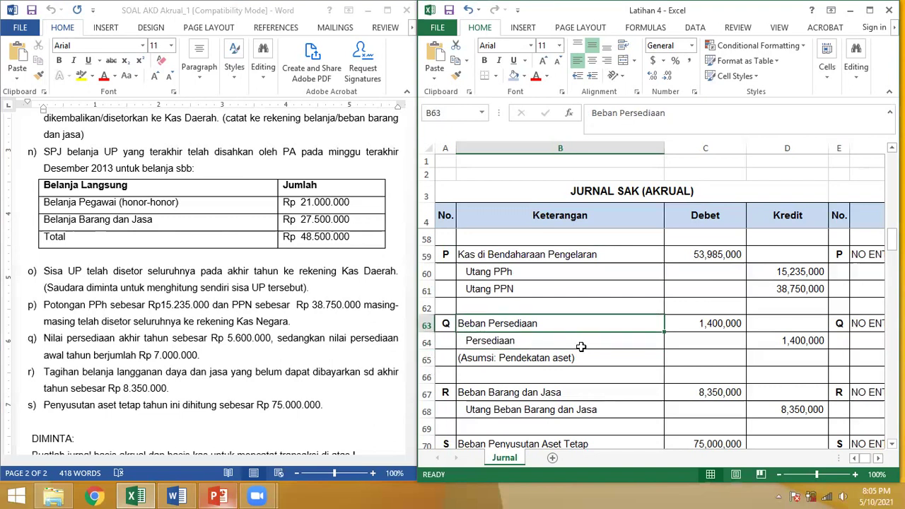
{"action": "left_click", "coordinate": [686, 331]}
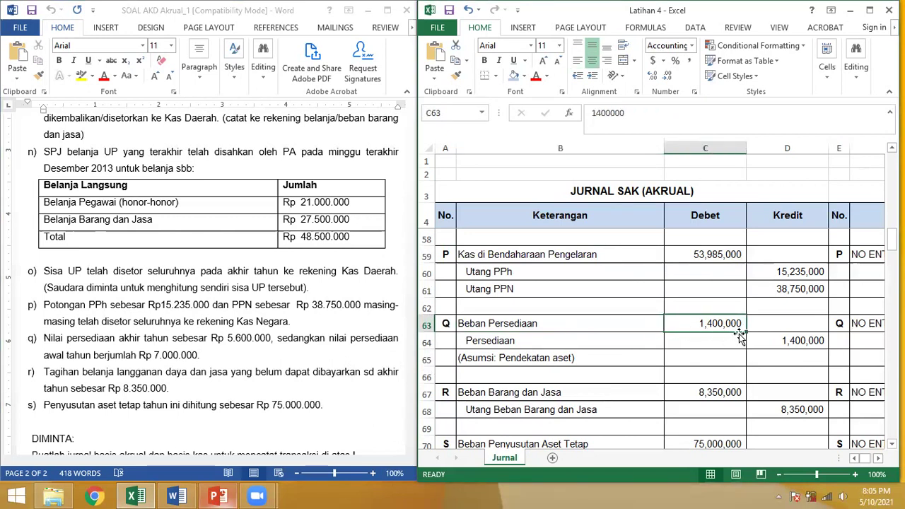
{"action": "key", "text": "Right"}
{"action": "key", "text": "Right"}
{"action": "key", "text": "Right"}
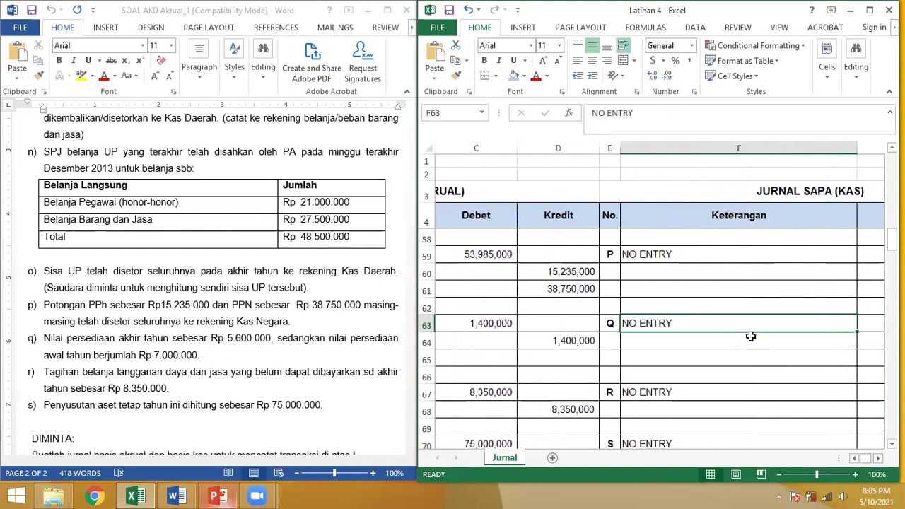
{"action": "key", "text": "Left"}
{"action": "key", "text": "Left"}
{"action": "key", "text": "Left"}
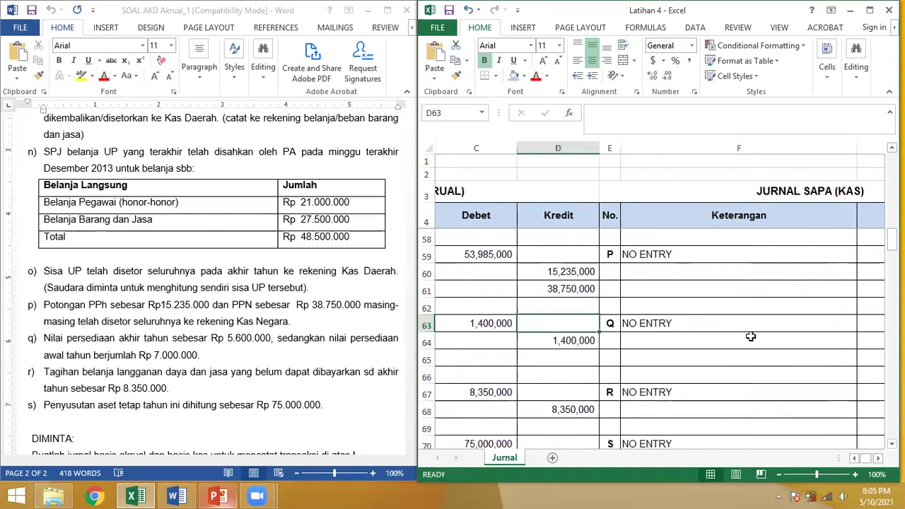
{"action": "key", "text": "Left"}
{"action": "key", "text": "Left"}
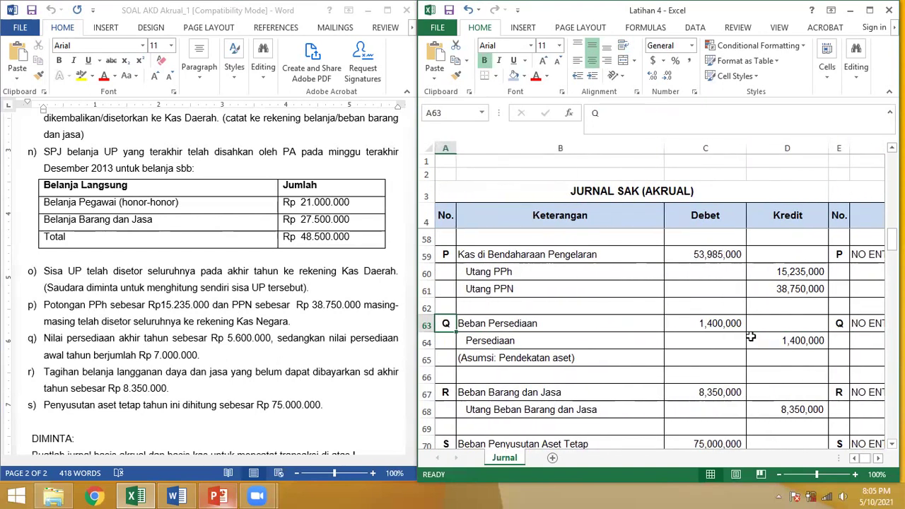
Insert four blank rows above entry Q in the journal sheet.
{"action": "left_click", "coordinate": [425, 324]}
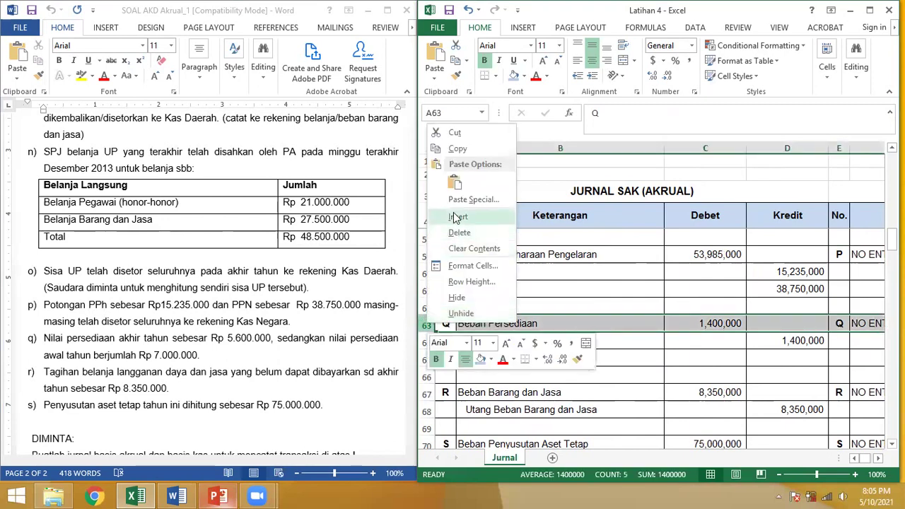
{"action": "left_click", "coordinate": [457, 218]}
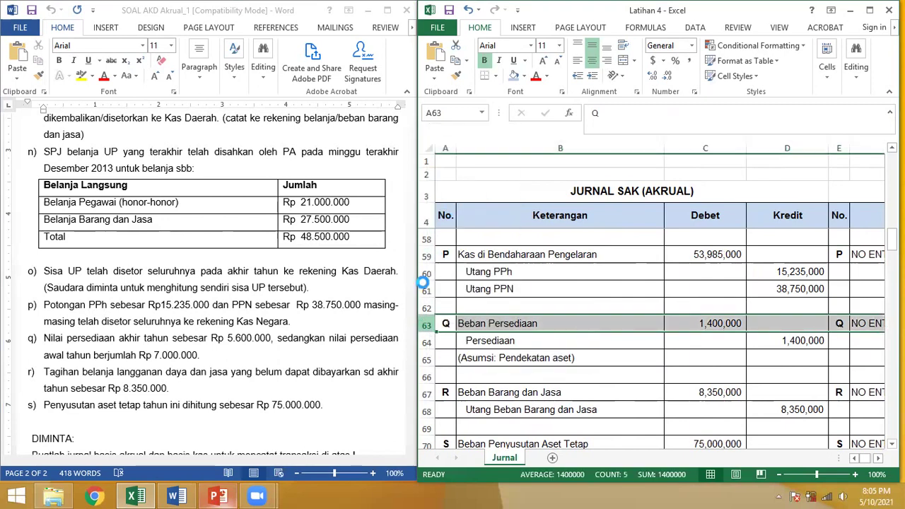
{"action": "right_click", "coordinate": [425, 324]}
{"action": "left_click", "coordinate": [457, 218]}
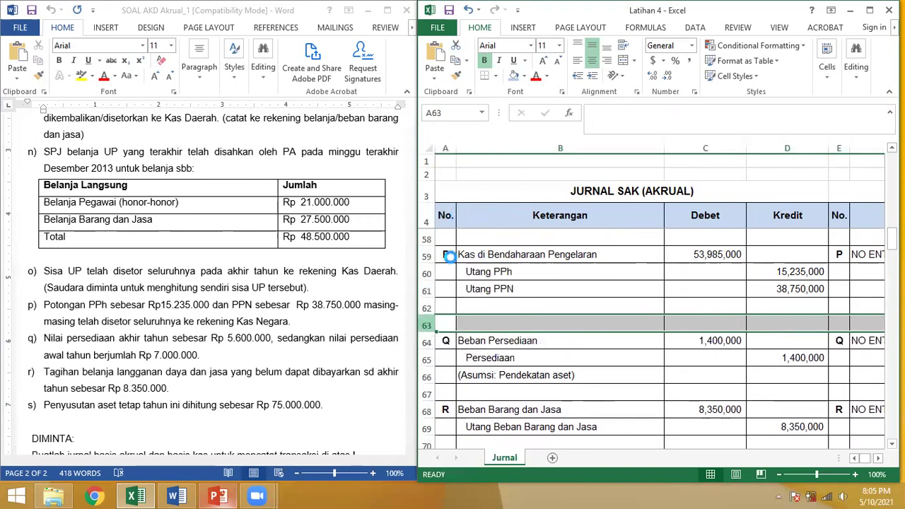
{"action": "right_click", "coordinate": [425, 324]}
{"action": "left_click", "coordinate": [467, 216]}
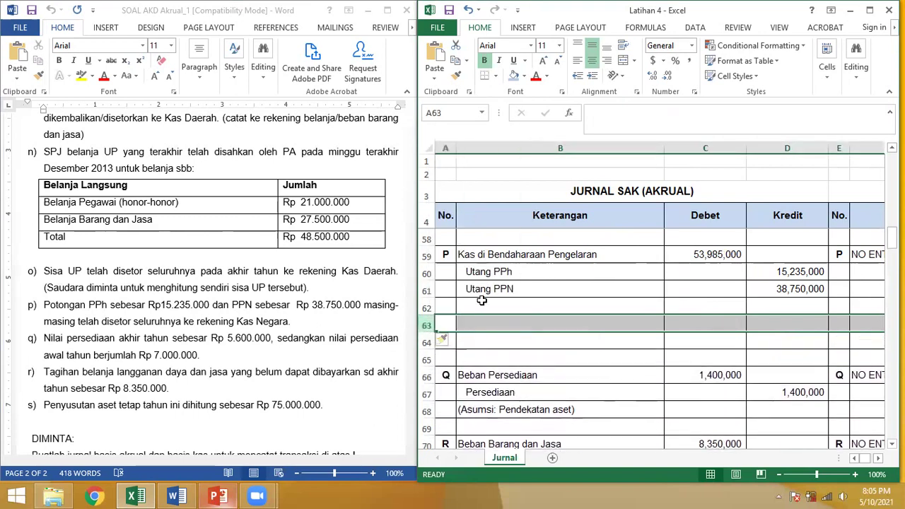
{"action": "left_click", "coordinate": [481, 325]}
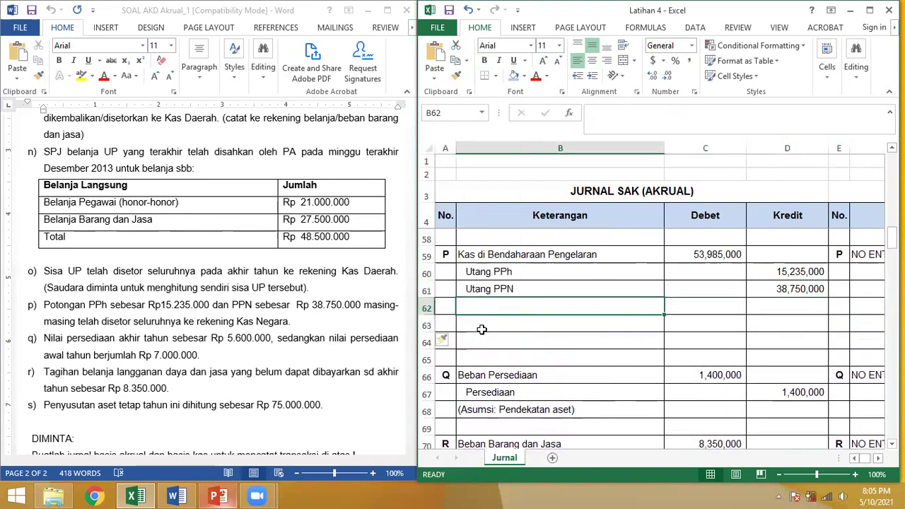
{"action": "right_click", "coordinate": [425, 324]}
{"action": "left_click", "coordinate": [447, 218]}
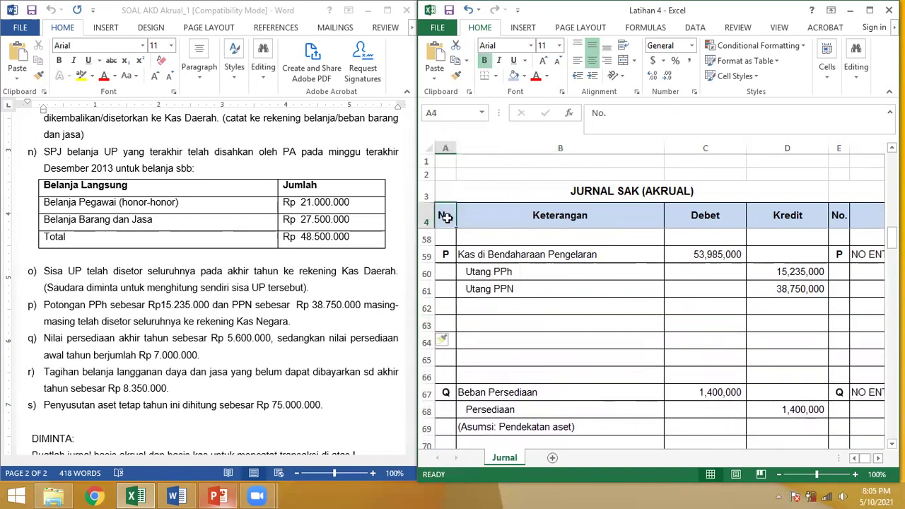
Copy entry P's Utang PPh and Utang PPN labels into B63:B64 and remove their indentation to make them debit accounts.
{"action": "left_click_drag", "start_coordinate": [485, 267], "coordinate": [474, 289]}
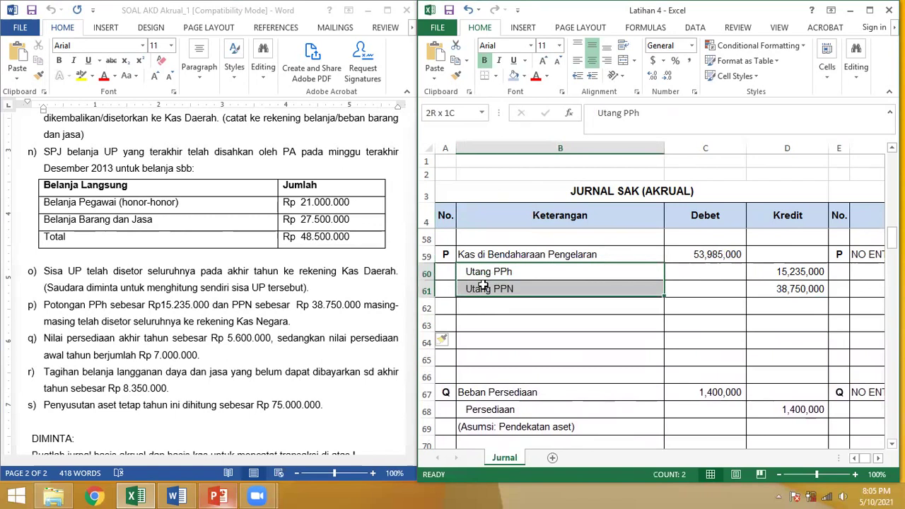
{"action": "key", "text": "ctrl+c"}
{"action": "left_click", "coordinate": [477, 327]}
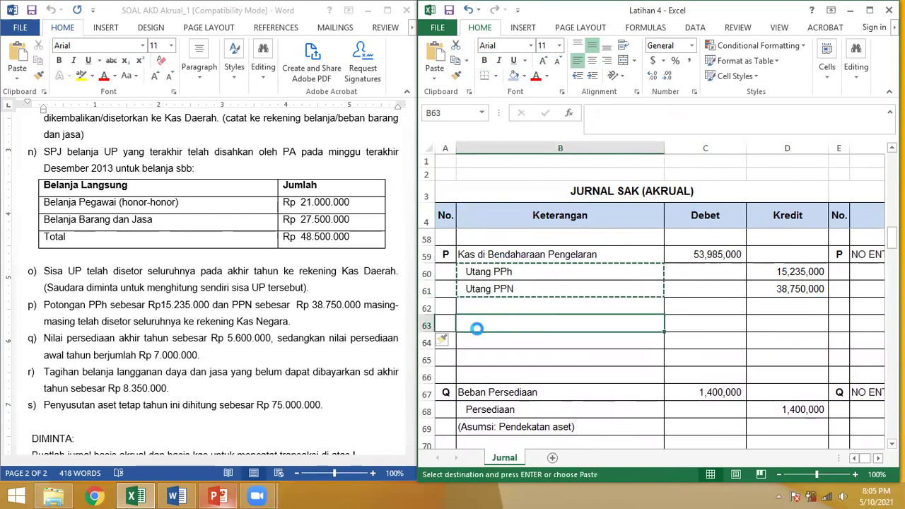
{"action": "key", "text": "ctrl+v"}
{"action": "double_click", "coordinate": [469, 323]}
{"action": "key", "text": "BackSpace"}
{"action": "key", "text": "BackSpace"}
{"action": "key", "text": "BackSpace"}
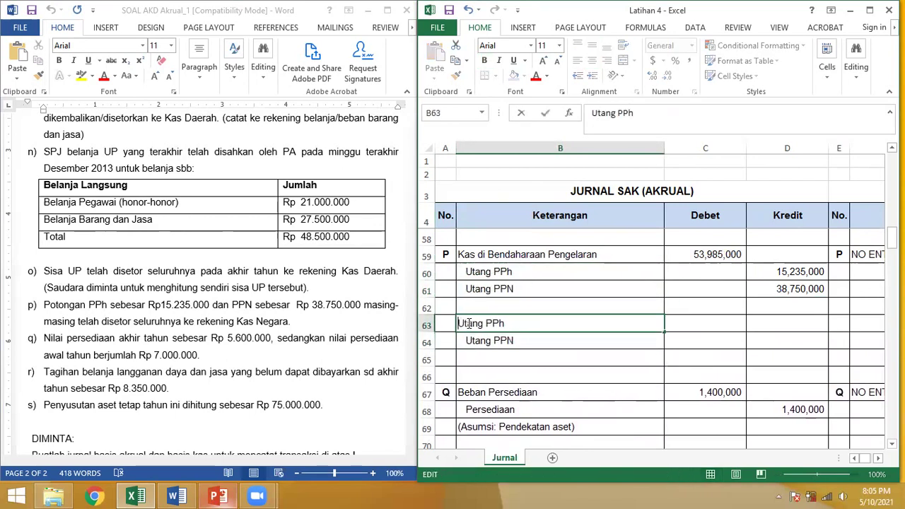
{"action": "key", "text": "Return"}
{"action": "key", "text": "BackSpace"}
{"action": "key", "text": "BackSpace"}
{"action": "key", "text": "BackSpace"}
{"action": "key", "text": "Return"}
Copy entry P's Kas di Bendaharaan Pengelaran label into B65 and indent it as the credit account.
{"action": "left_click", "coordinate": [481, 257]}
{"action": "key", "text": "ctrl+c"}
{"action": "left_click", "coordinate": [470, 342]}
{"action": "left_click", "coordinate": [469, 358]}
{"action": "key", "text": "ctrl+v"}
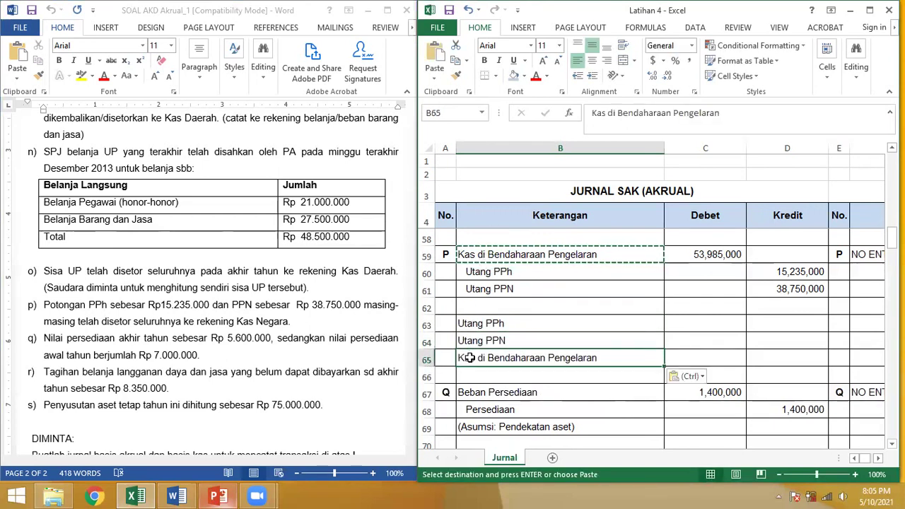
{"action": "double_click", "coordinate": [460, 359]}
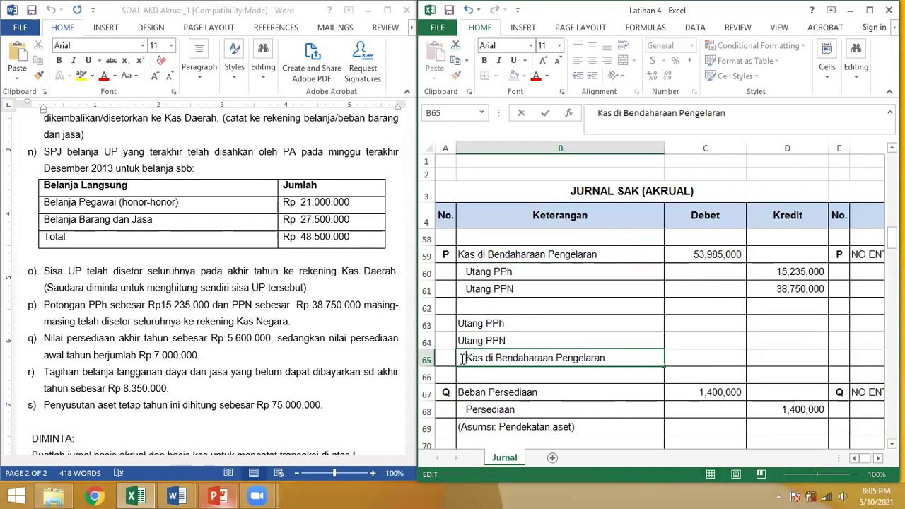
{"action": "key", "text": "Return"}
Link the Utang PPh debit in C63 to entry P's PPh credit with the formula =D60.
{"action": "key", "text": "Up"}
{"action": "key", "text": "Up"}
{"action": "key", "text": "Up"}
{"action": "key", "text": "Right"}
{"action": "type", "text": "="}
{"action": "key", "text": "Up"}
{"action": "key", "text": "Up"}
{"action": "key", "text": "Up"}
{"action": "key", "text": "Up"}
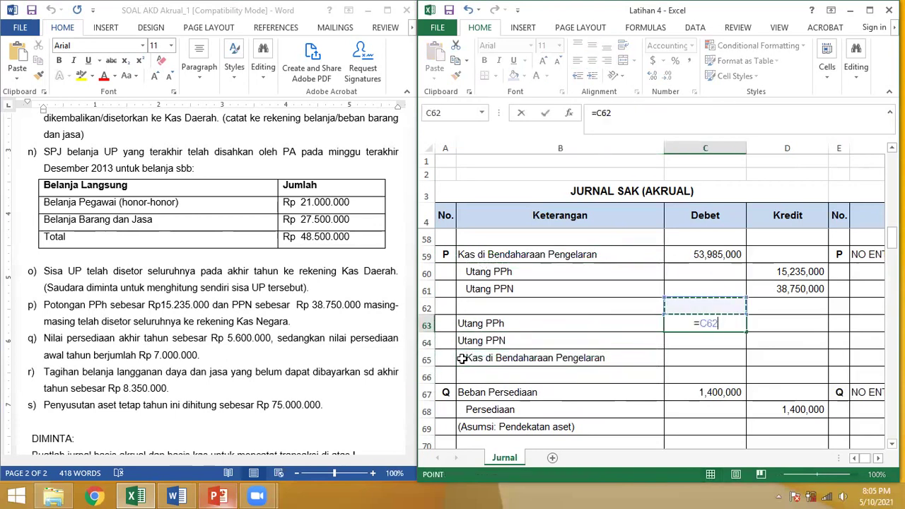
{"action": "key", "text": "Right"}
{"action": "key", "text": "Down"}
{"action": "key", "text": "Return"}
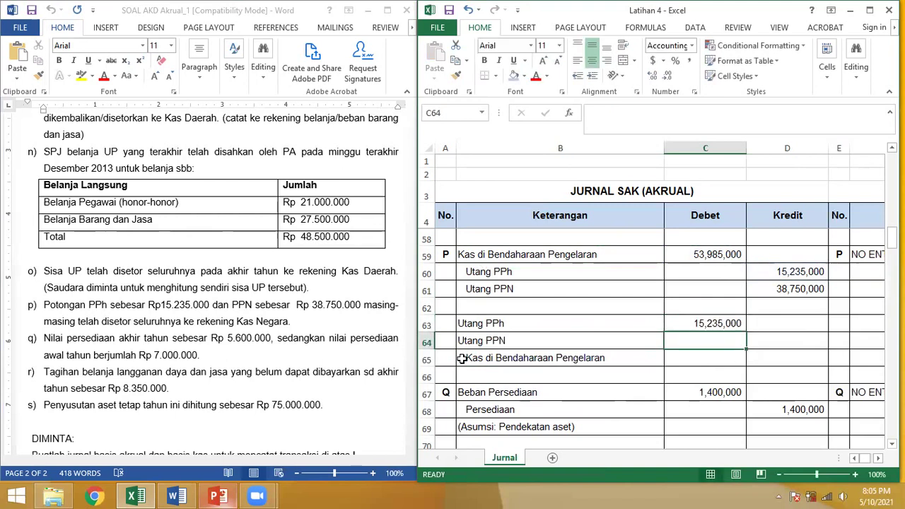
Link the Utang PPN debit in C64 to entry P's PPN credit with the formula =D61.
{"action": "type", "text": "="}
{"action": "key", "text": "Up"}
{"action": "key", "text": "Up"}
{"action": "key", "text": "Up"}
{"action": "key", "text": "Right"}
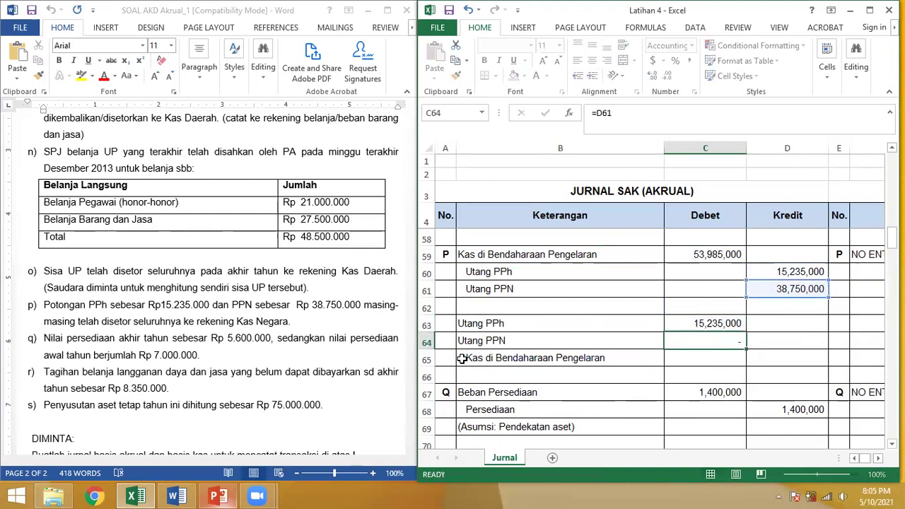
{"action": "key", "text": "Return"}
Link the Kas di Bendaharaan credit in D65 to entry P's cash debit with the formula =C59.
{"action": "key", "text": "Right"}
{"action": "type", "text": "="}
{"action": "key", "text": "Up"}
{"action": "key", "text": "Up"}
{"action": "key", "text": "Up"}
{"action": "key", "text": "Up"}
{"action": "key", "text": "Up"}
{"action": "key", "text": "Up"}
{"action": "key", "text": "Left"}
{"action": "key", "text": "Return"}
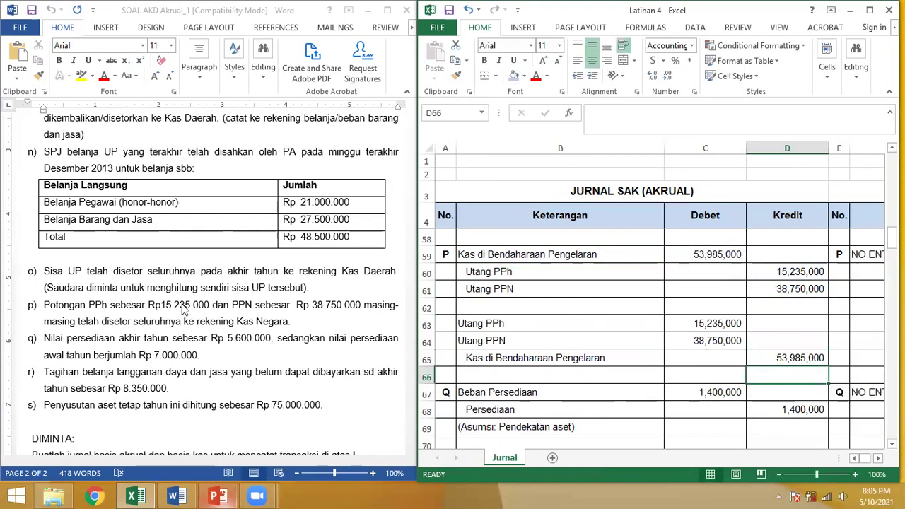
Change entry P's cash account in B59 to Kas di Bendaharaan Penerimaan.
{"action": "left_click", "coordinate": [49, 307]}
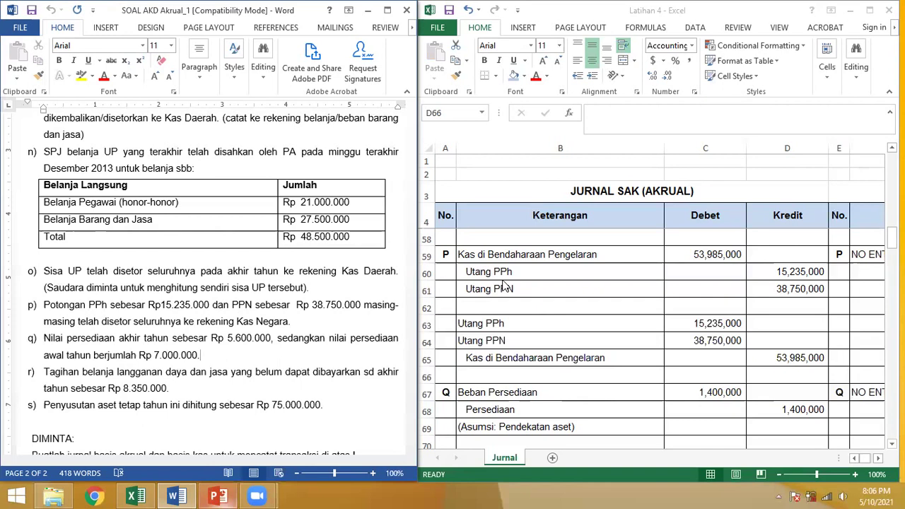
{"action": "left_click", "coordinate": [598, 254]}
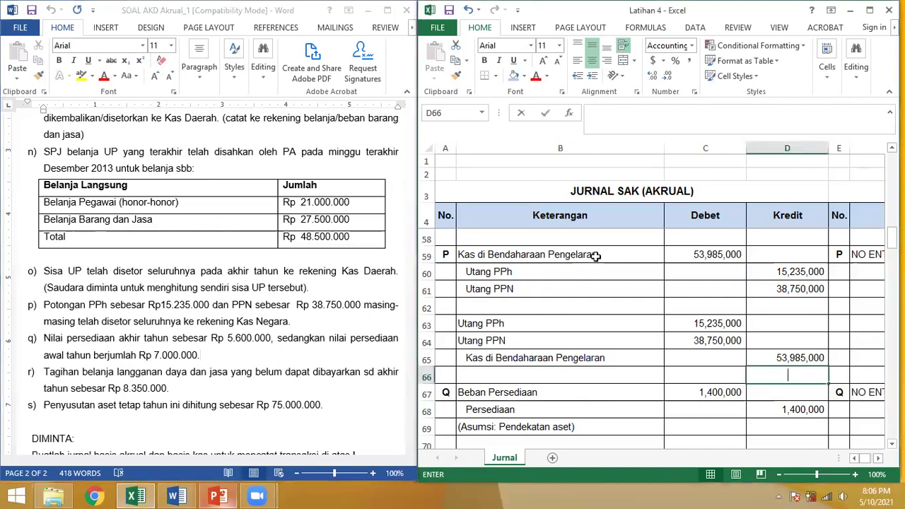
{"action": "double_click", "coordinate": [597, 255]}
{"action": "key", "text": "BackSpace"}
{"action": "key", "text": "BackSpace"}
{"action": "key", "text": "BackSpace"}
{"action": "key", "text": "BackSpace"}
{"action": "key", "text": "BackSpace"}
{"action": "key", "text": "BackSpace"}
{"action": "key", "text": "BackSpace"}
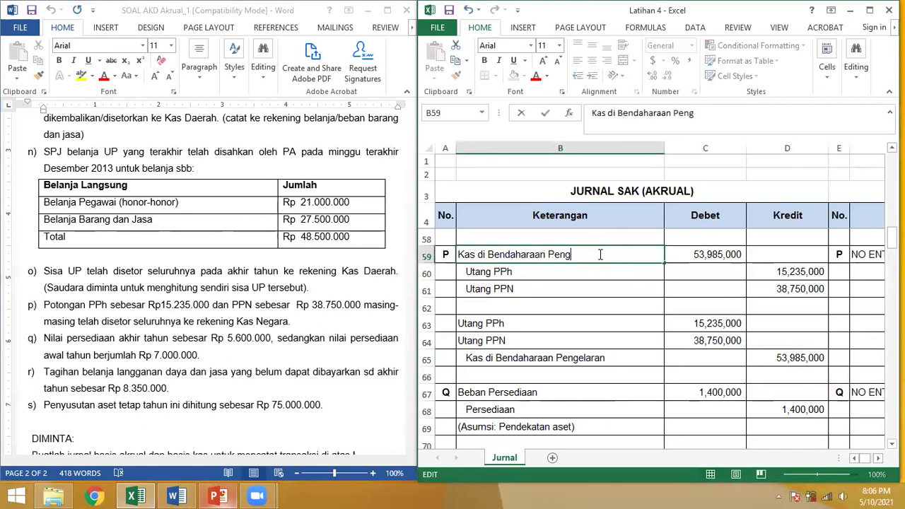
{"action": "type", "text": "ERIMAA"}
{"action": "key", "text": "BackSpace"}
{"action": "key", "text": "BackSpace"}
{"action": "key", "text": "BackSpace"}
{"action": "key", "text": "BackSpace"}
{"action": "key", "text": "BackSpace"}
{"action": "key", "text": "BackSpace"}
{"action": "type", "text": "erimaan"}
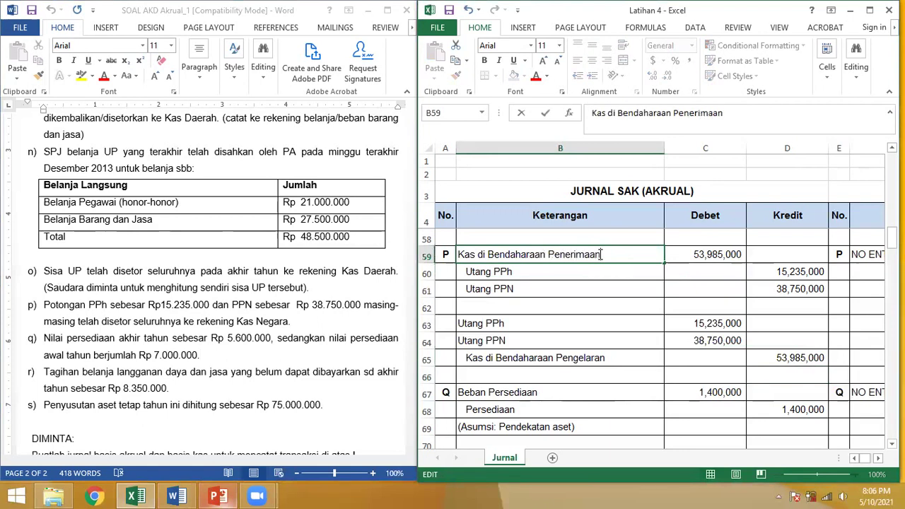
{"action": "key", "text": "Return"}
Change the credited cash account in B65 to Kas di Bendaharaan Penerimaan.
{"action": "double_click", "coordinate": [593, 360]}
{"action": "left_click_drag", "start_coordinate": [606, 360], "coordinate": [574, 360]}
{"action": "type", "text": "erimaan"}
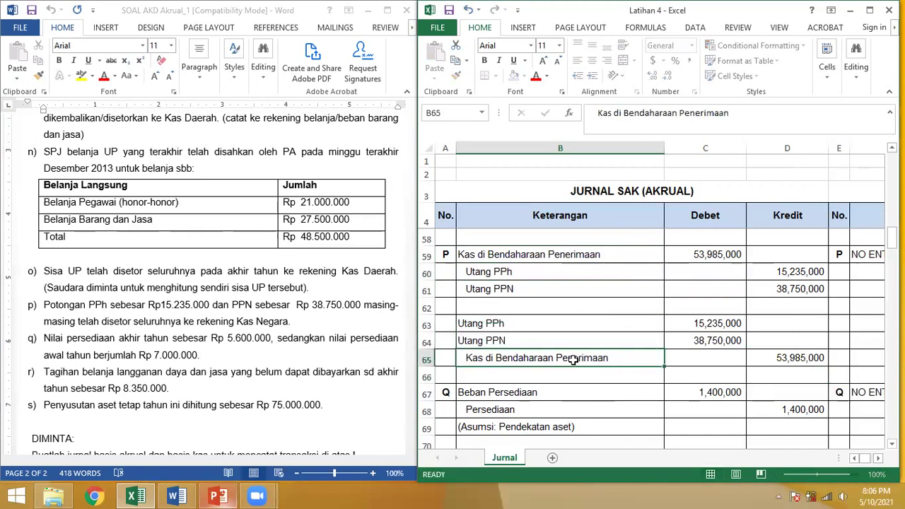
{"action": "key", "text": "Return"}
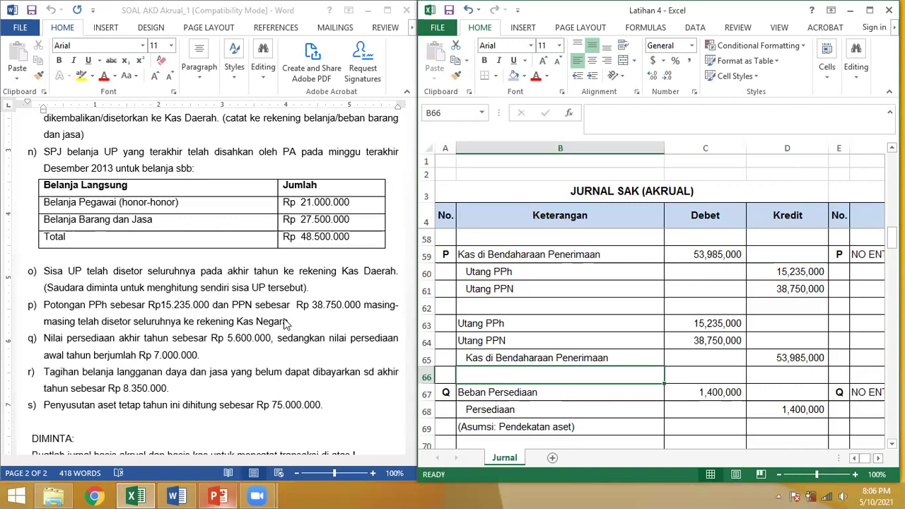
Compare transaction p's PPh and PPN amounts with entry P's withholding lines in B59:B61 and remittance lines in B63:B65.
{"action": "left_click", "coordinate": [212, 305]}
{"action": "double_click", "coordinate": [170, 305]}
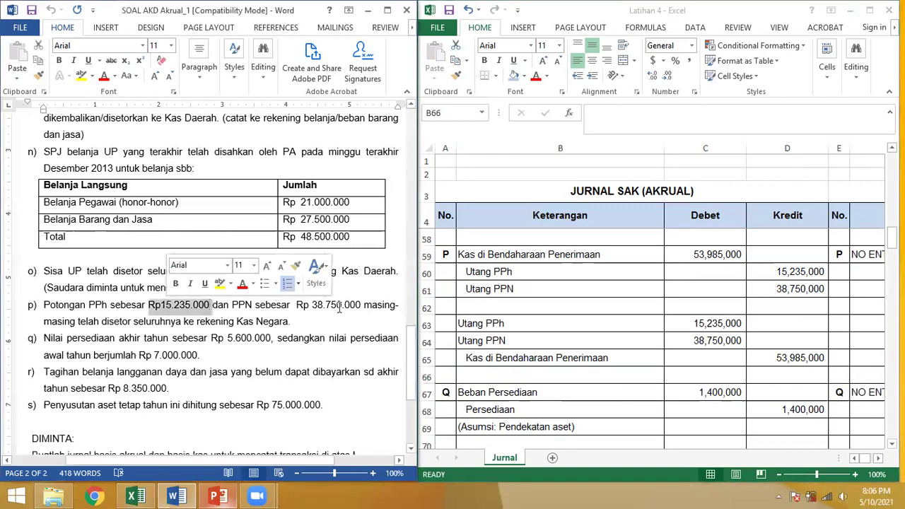
{"action": "left_click_drag", "start_coordinate": [312, 305], "coordinate": [361, 305]}
{"action": "left_click_drag", "start_coordinate": [488, 324], "coordinate": [498, 354]}
{"action": "left_click_drag", "start_coordinate": [499, 322], "coordinate": [504, 358]}
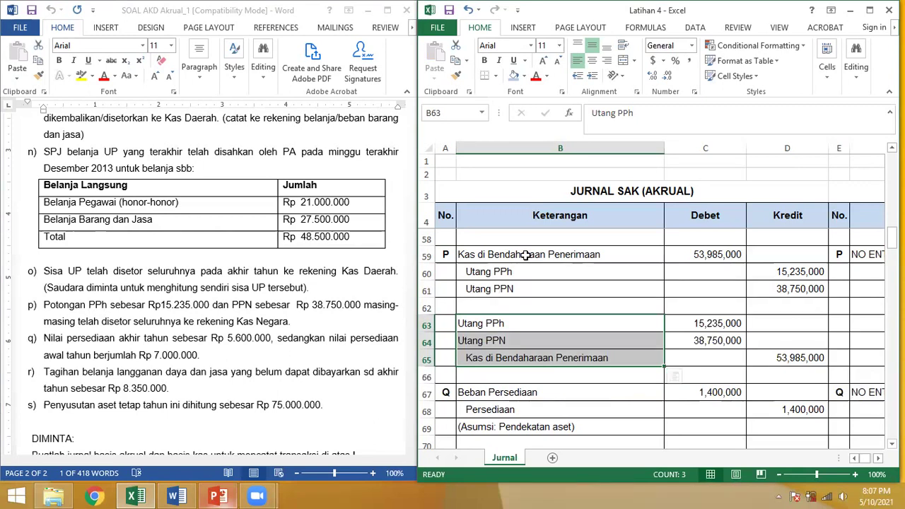
{"action": "left_click", "coordinate": [551, 254]}
{"action": "left_click_drag", "start_coordinate": [536, 274], "coordinate": [537, 288]}
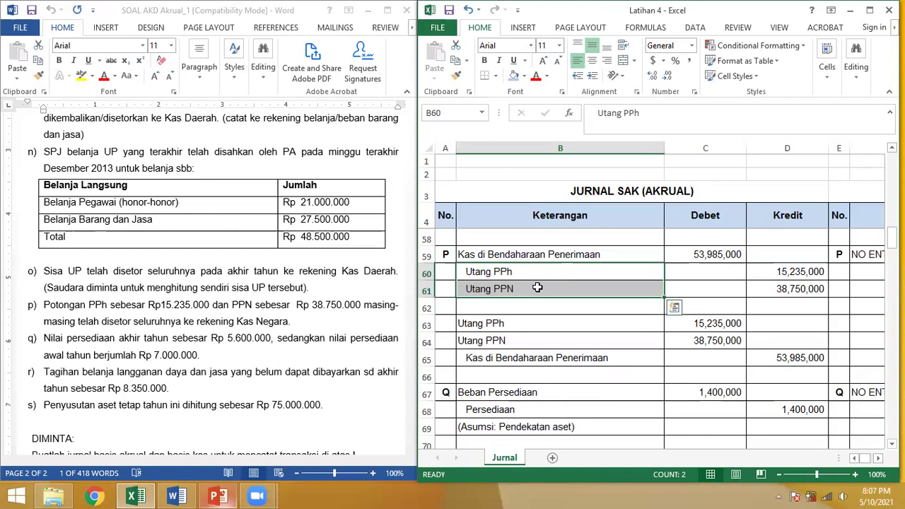
{"action": "left_click", "coordinate": [490, 270]}
{"action": "key", "text": "ctrl+v"}
{"action": "left_click_drag", "start_coordinate": [501, 324], "coordinate": [502, 339]}
{"action": "key", "text": "ctrl+v"}
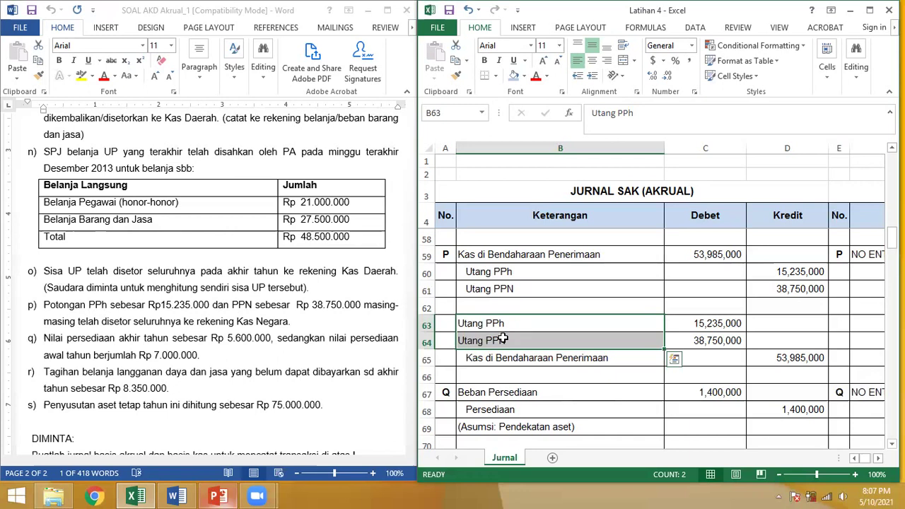
{"action": "left_click", "coordinate": [578, 359]}
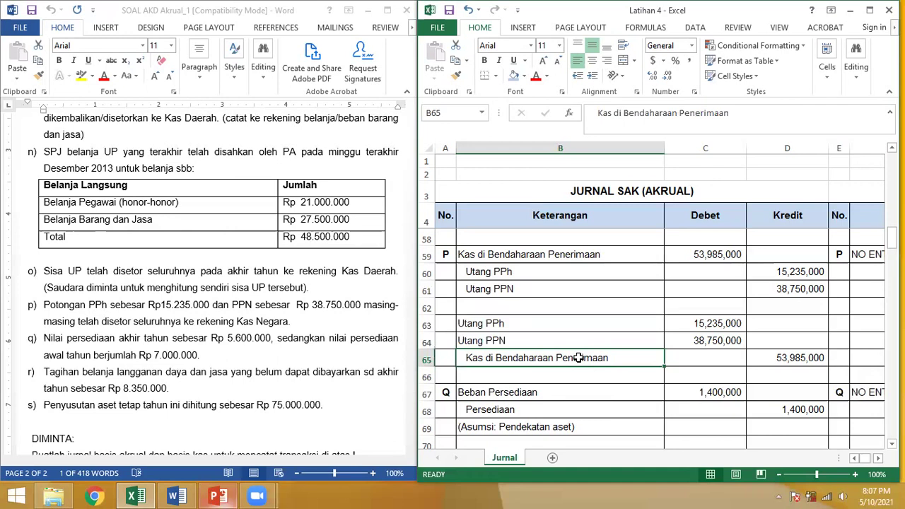
In the Word document, highlight transaction r about the unpaid belanja langganan daya dan jasa bill in yellow.
{"action": "key", "text": "Down"}
{"action": "key", "text": "Down"}
{"action": "key", "text": "Down"}
{"action": "key", "text": "Down"}
{"action": "key", "text": "Down"}
{"action": "key", "text": "Down"}
{"action": "key", "text": "Down"}
{"action": "key", "text": "Down"}
{"action": "key", "text": "Down"}
{"action": "key", "text": "Down"}
{"action": "key", "text": "Down"}
{"action": "key", "text": "Down"}
{"action": "key", "text": "Down"}
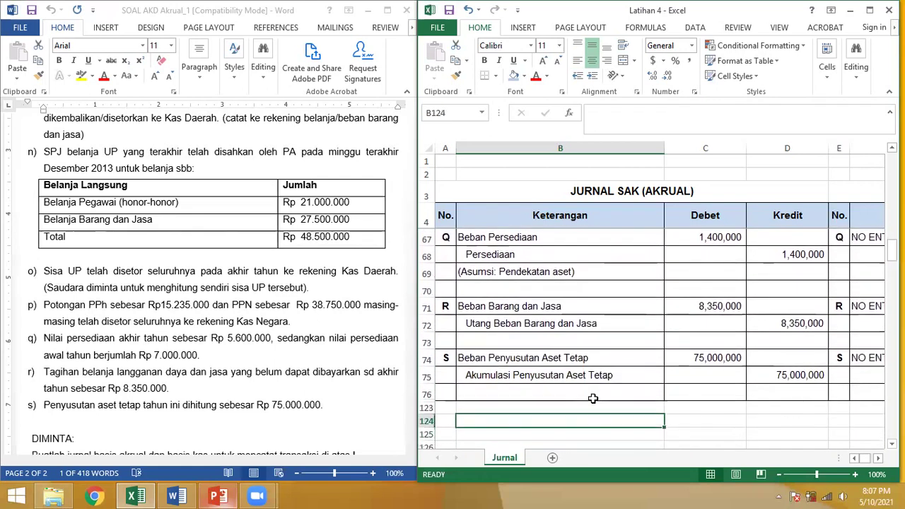
{"action": "key", "text": "Up"}
{"action": "key", "text": "Up"}
{"action": "key", "text": "Up"}
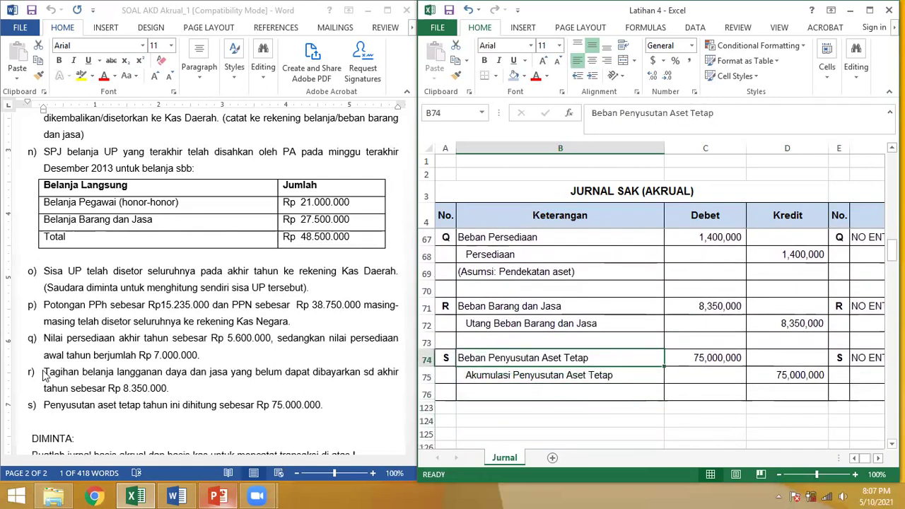
{"action": "left_click", "coordinate": [167, 387]}
{"action": "left_click_drag", "start_coordinate": [167, 388], "coordinate": [44, 372]}
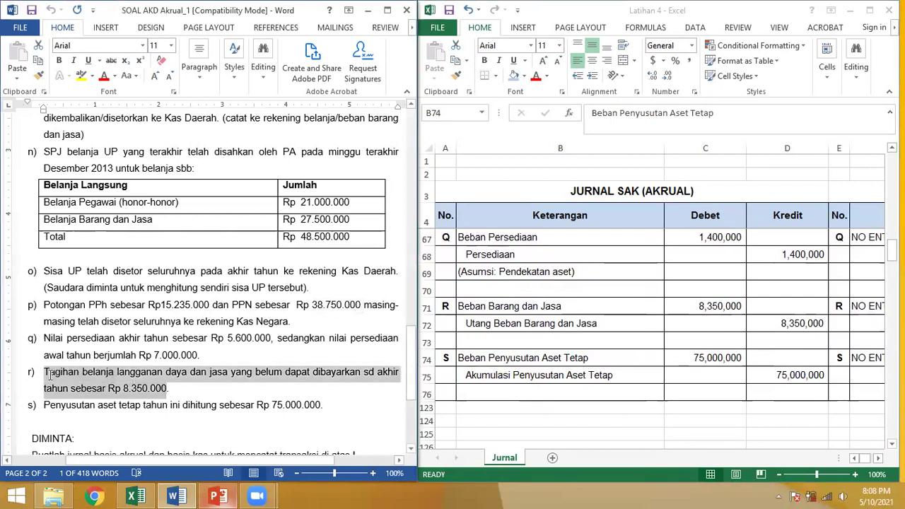
{"action": "left_click", "coordinate": [82, 76]}
{"action": "left_click", "coordinate": [239, 318]}
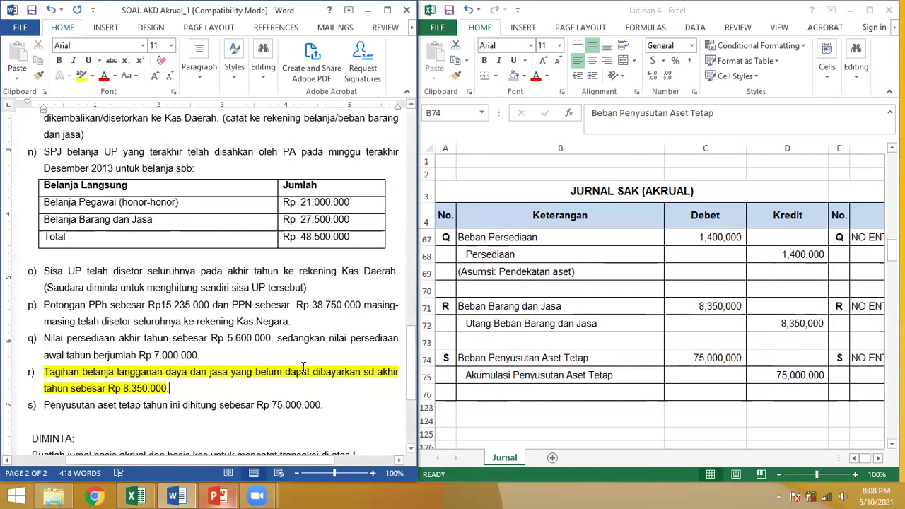
In the Excel journal, review entry R's Beban Barang dan Jasa and Utang Beban Barang dan Jasa lines and its second-journal entry in F71.
{"action": "left_click", "coordinate": [518, 304]}
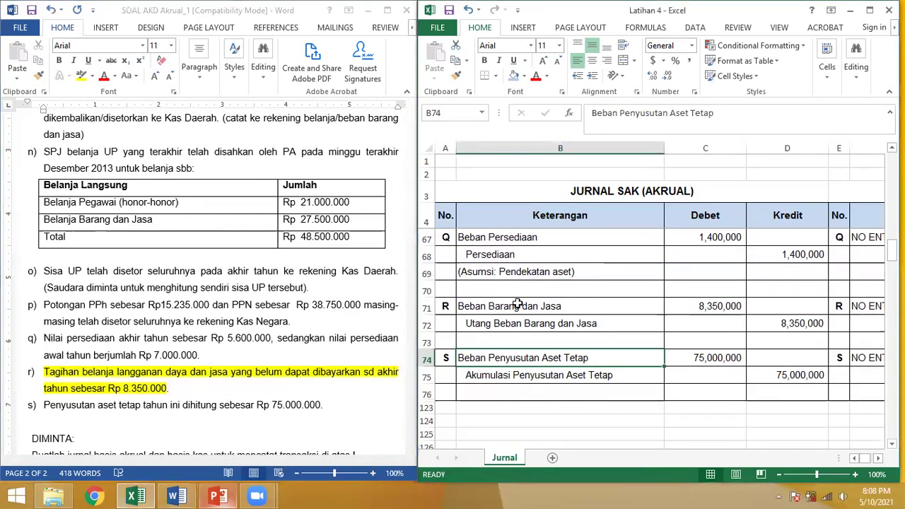
{"action": "left_click", "coordinate": [518, 304]}
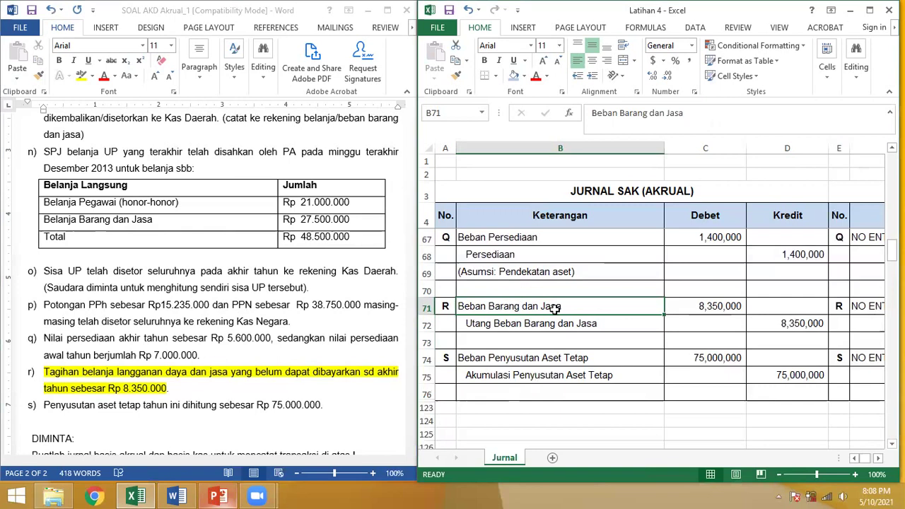
{"action": "left_click", "coordinate": [533, 327]}
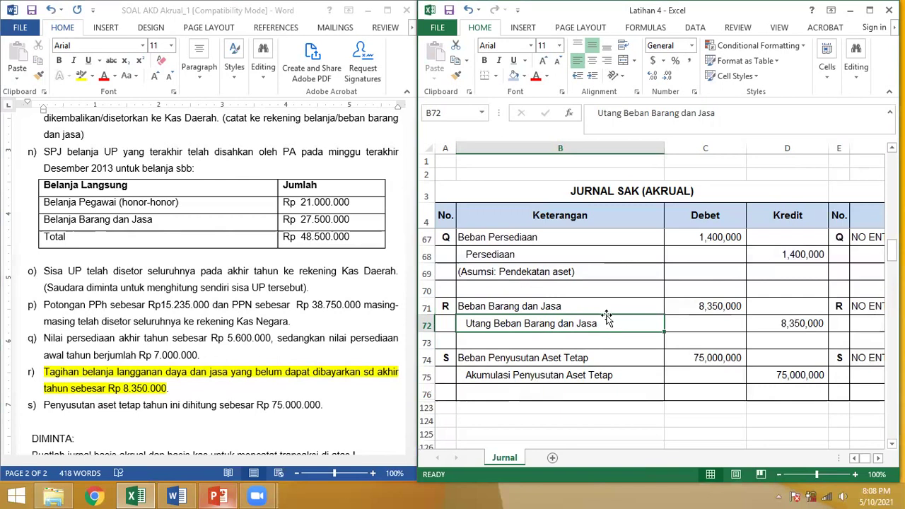
{"action": "left_click", "coordinate": [874, 305]}
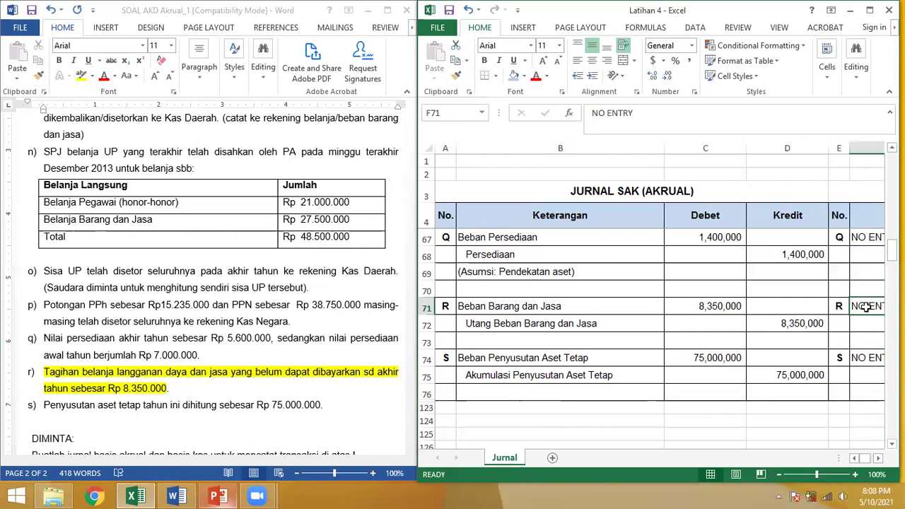
{"action": "left_click", "coordinate": [521, 324]}
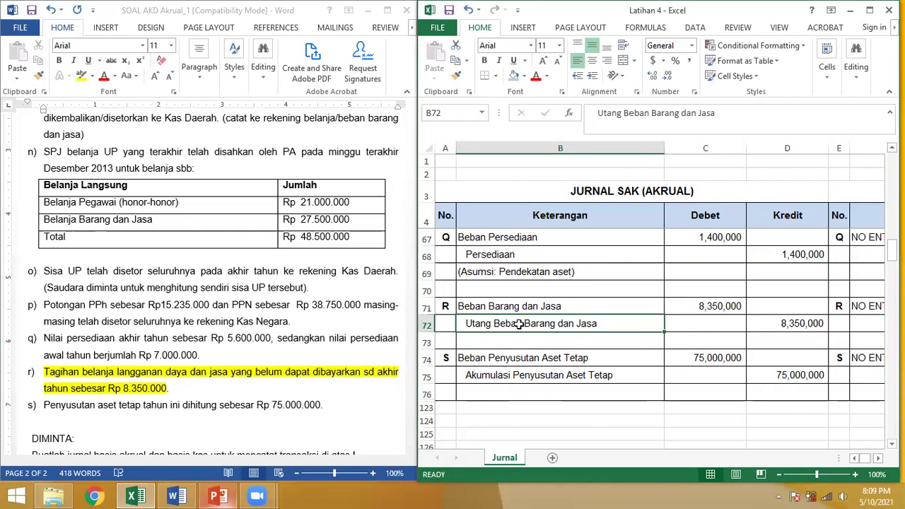
Compare transaction s on fixed-asset depreciation in Word with entry S's Akumulasi Penyusutan Aset Tetap line in the Excel journal.
{"action": "left_click", "coordinate": [176, 496]}
{"action": "left_click_drag", "start_coordinate": [348, 408], "coordinate": [44, 406]}
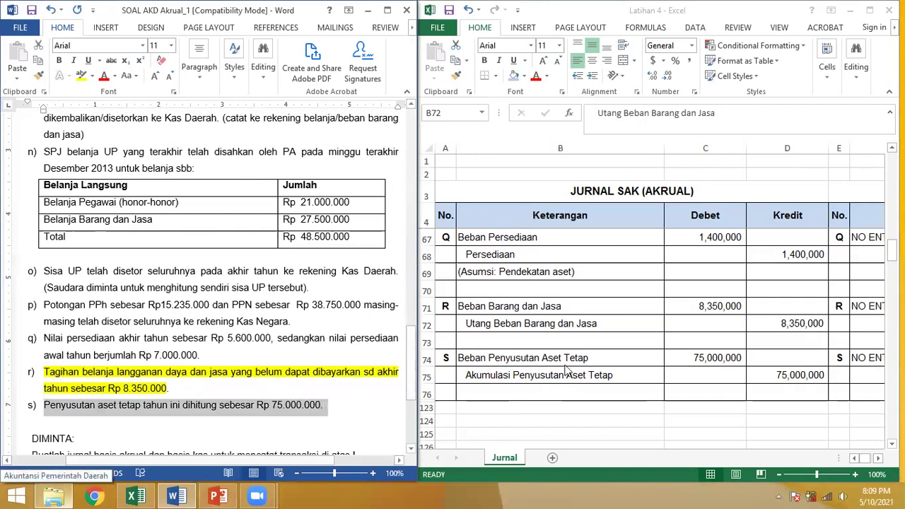
{"action": "key", "text": "alt+Tab"}
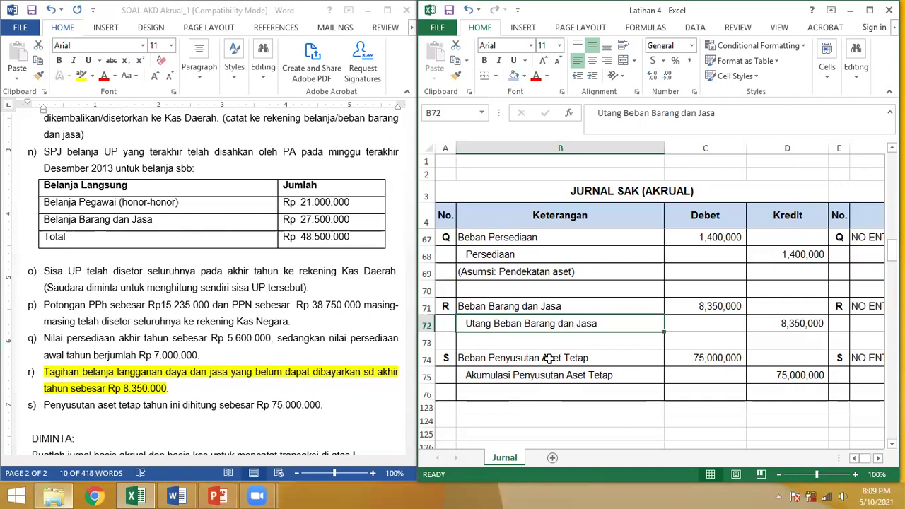
{"action": "left_click", "coordinate": [558, 374]}
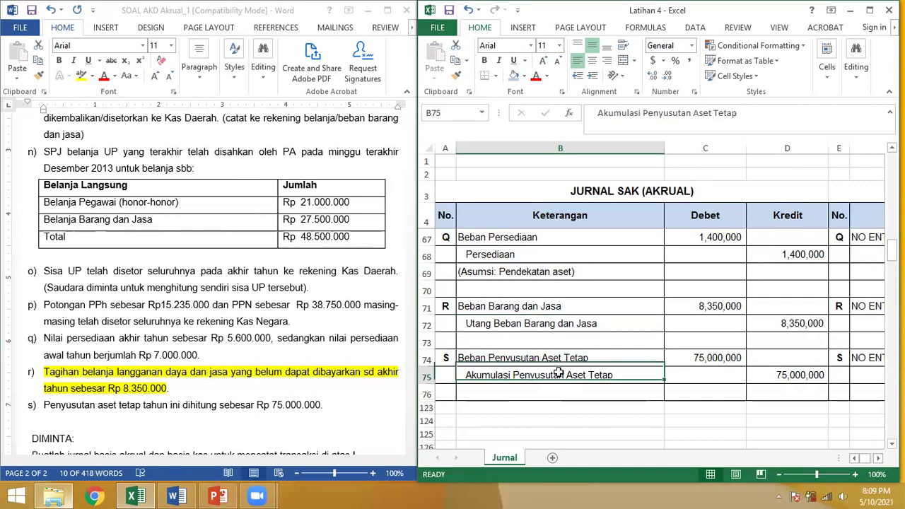